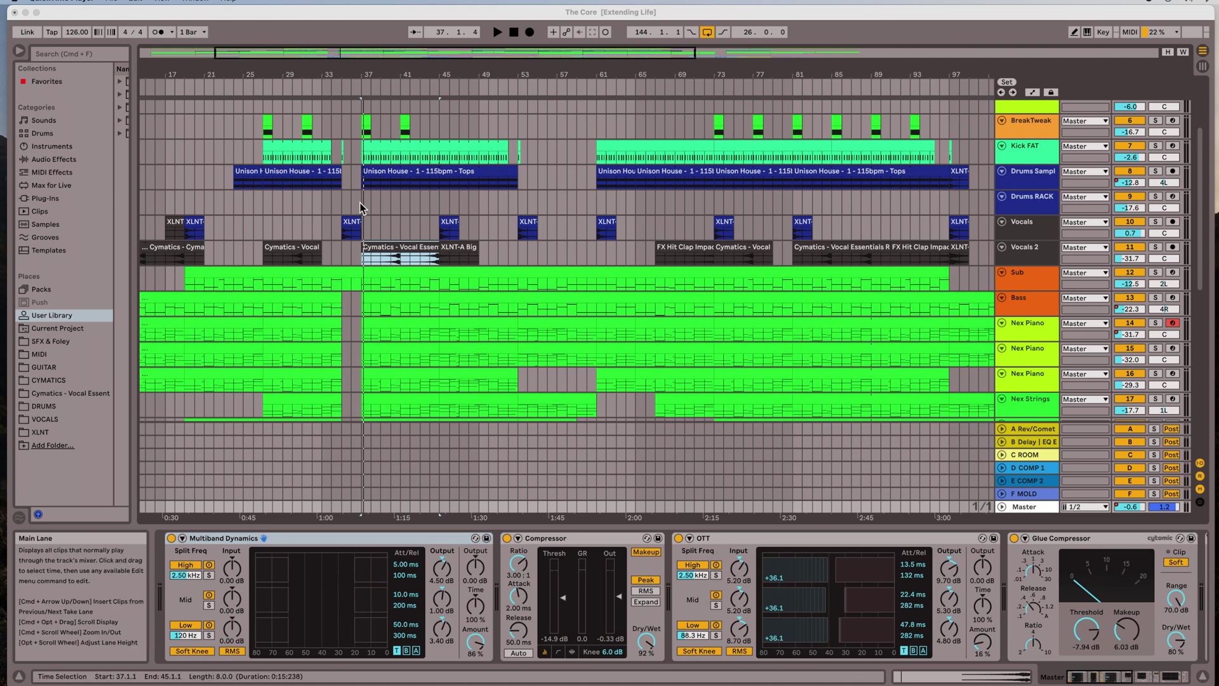
Step: Select Vocals 2, start arrangement playback, and disarm the Nex Piano track
click(404, 248)
click(404, 249)
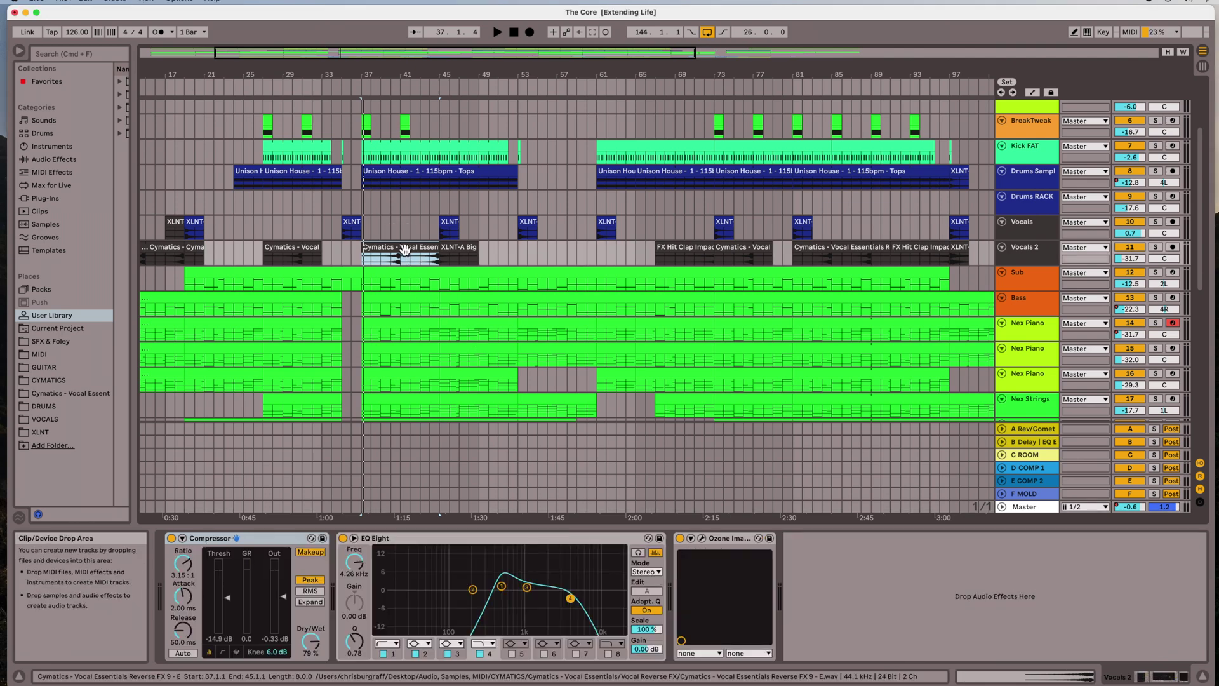
key(space)
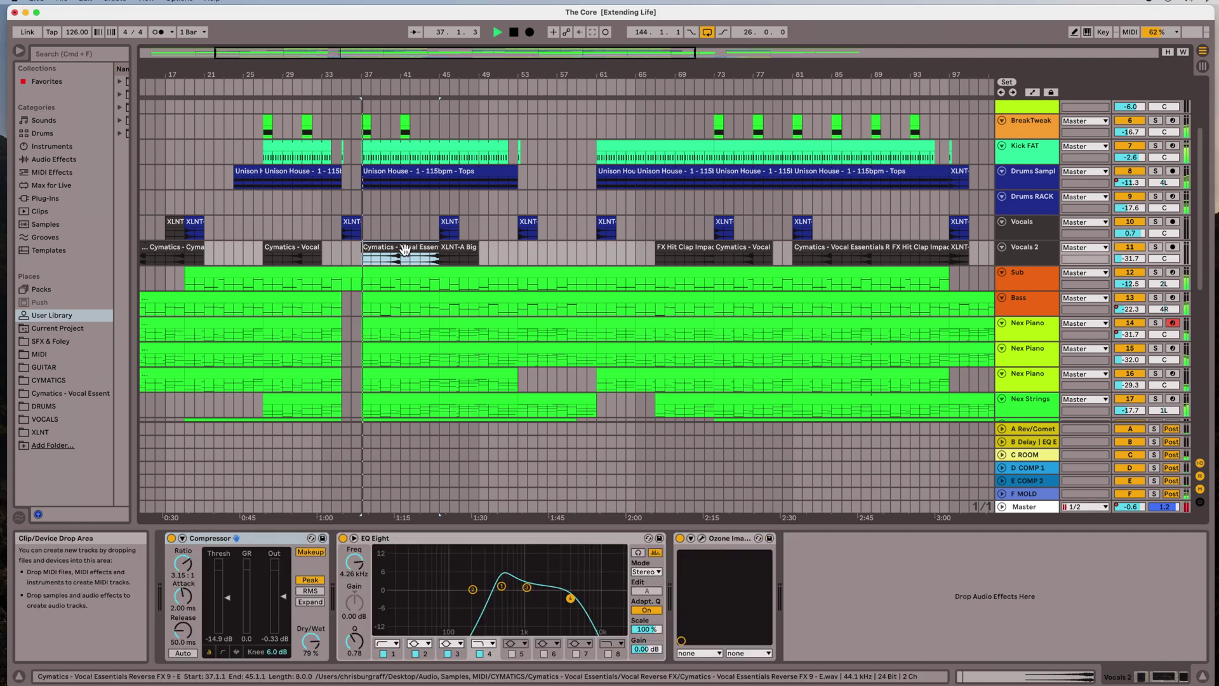
click(1173, 324)
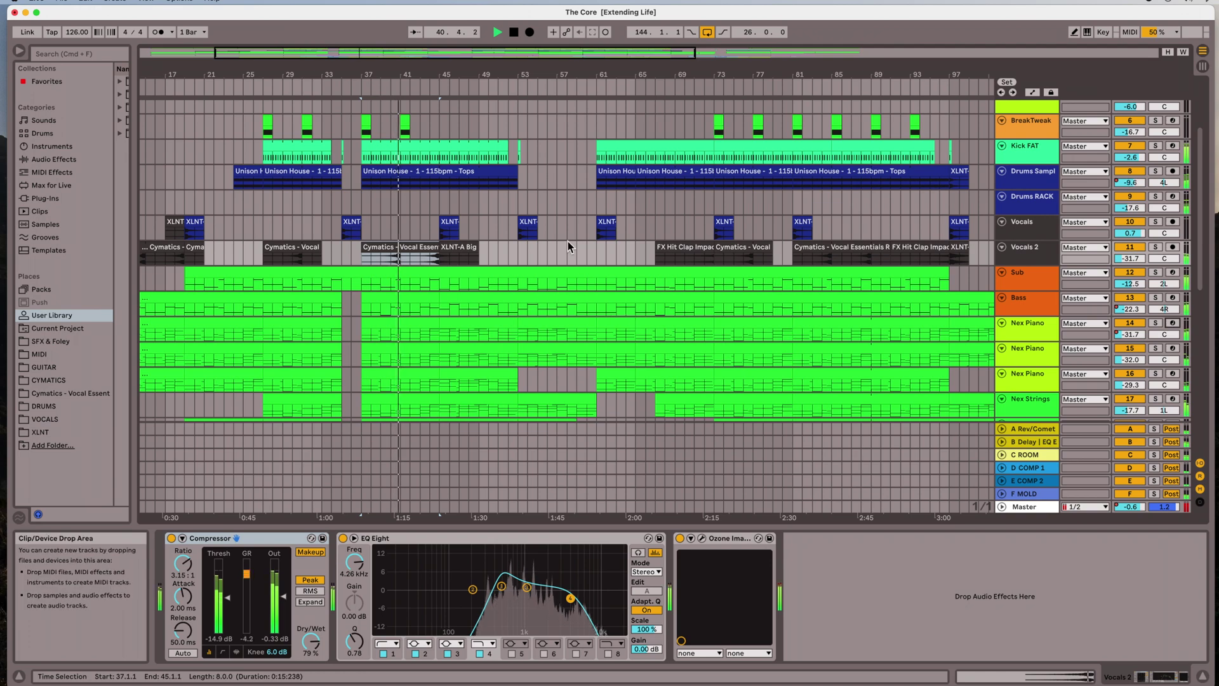
Step: Select the Master track to view its device chain, then stop playback
scroll(558, 256, down, 10)
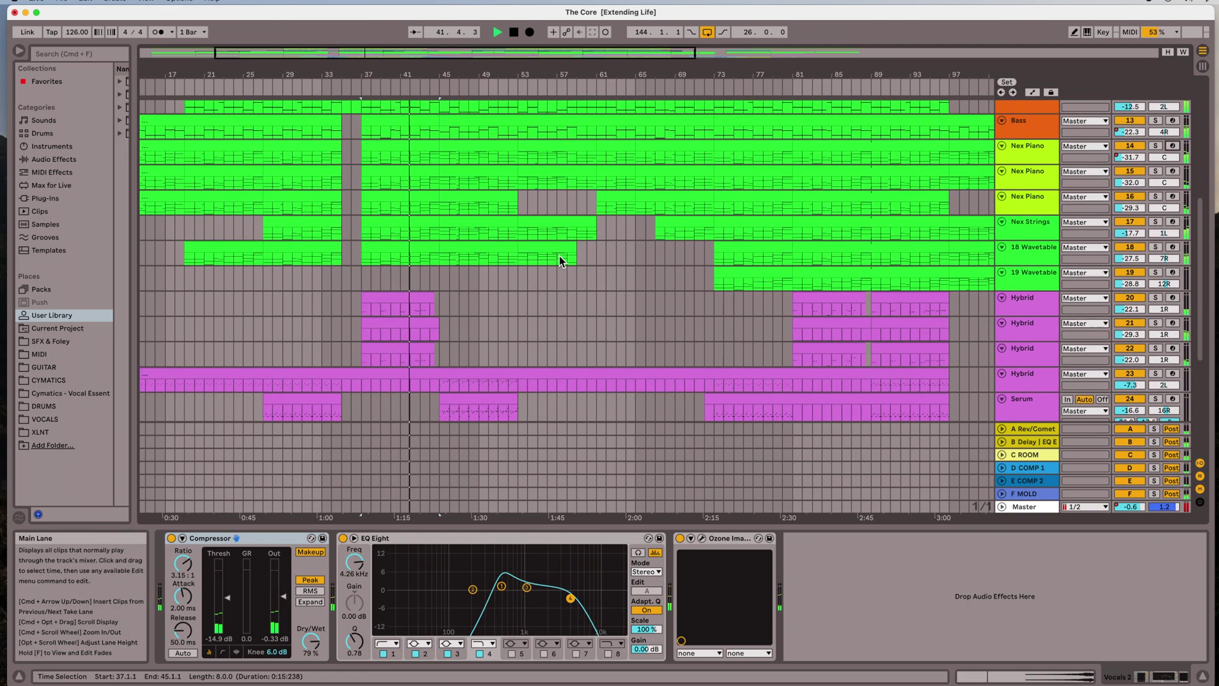
scroll(559, 256, up, 10)
scroll(558, 257, right, 4)
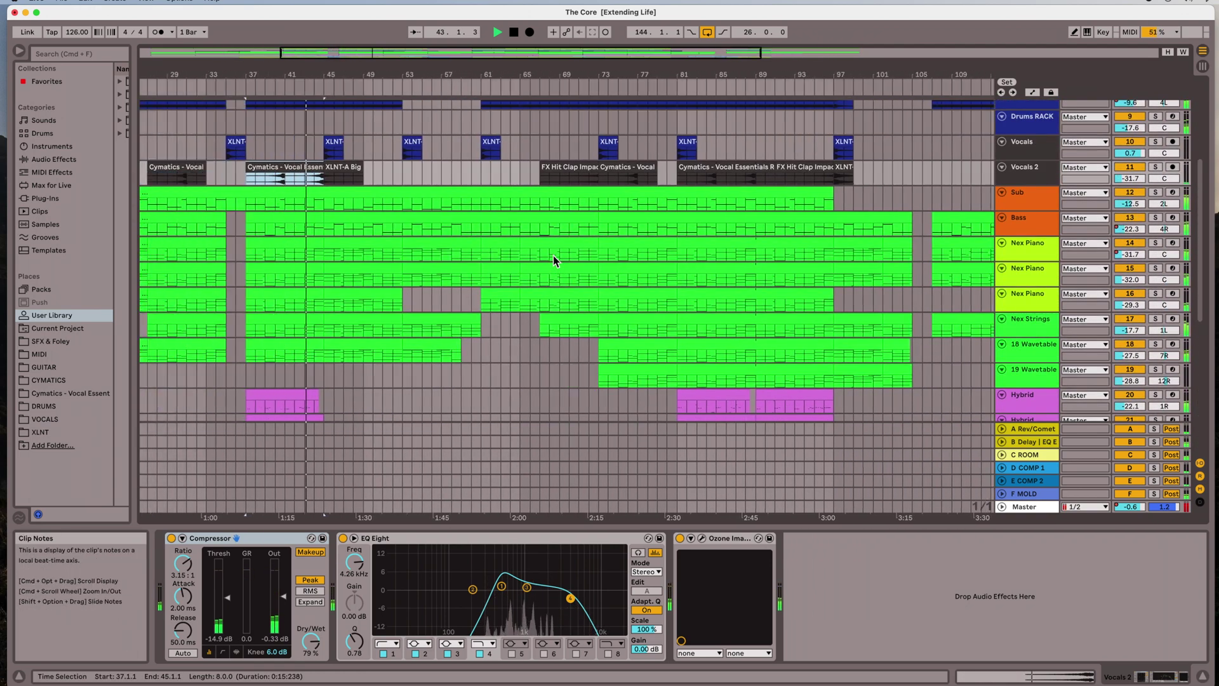
scroll(554, 255, left, 9)
click(1016, 506)
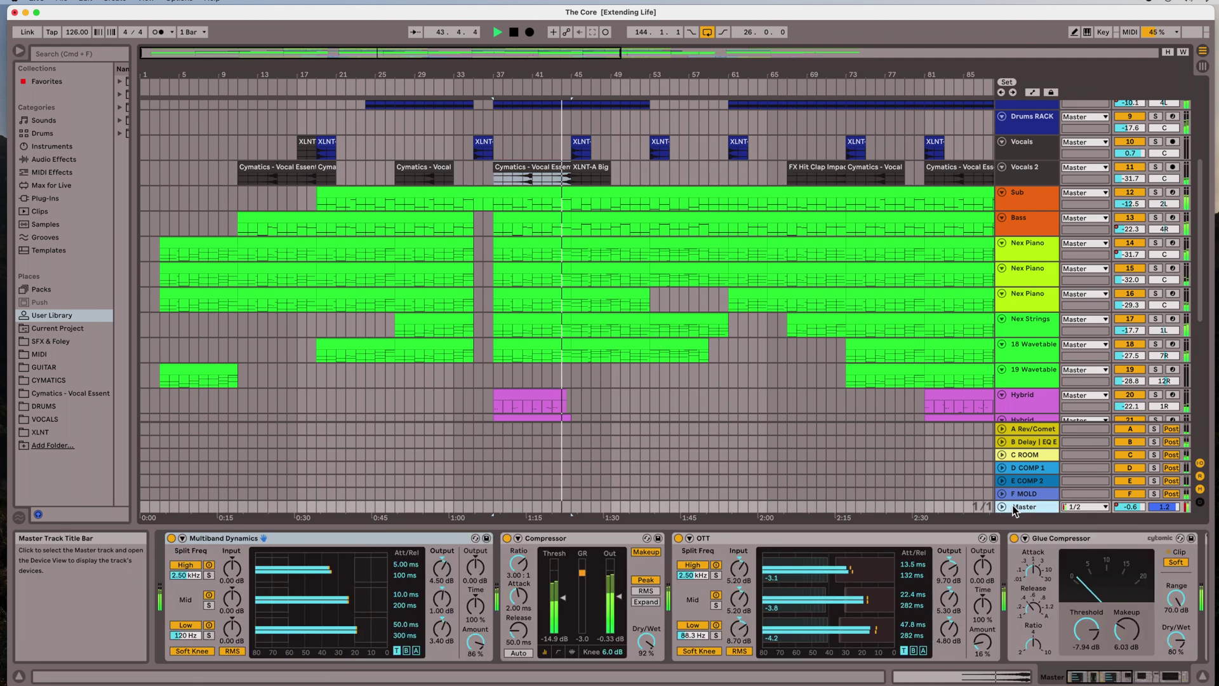
scroll(597, 311, right, 5)
scroll(597, 311, down, 7)
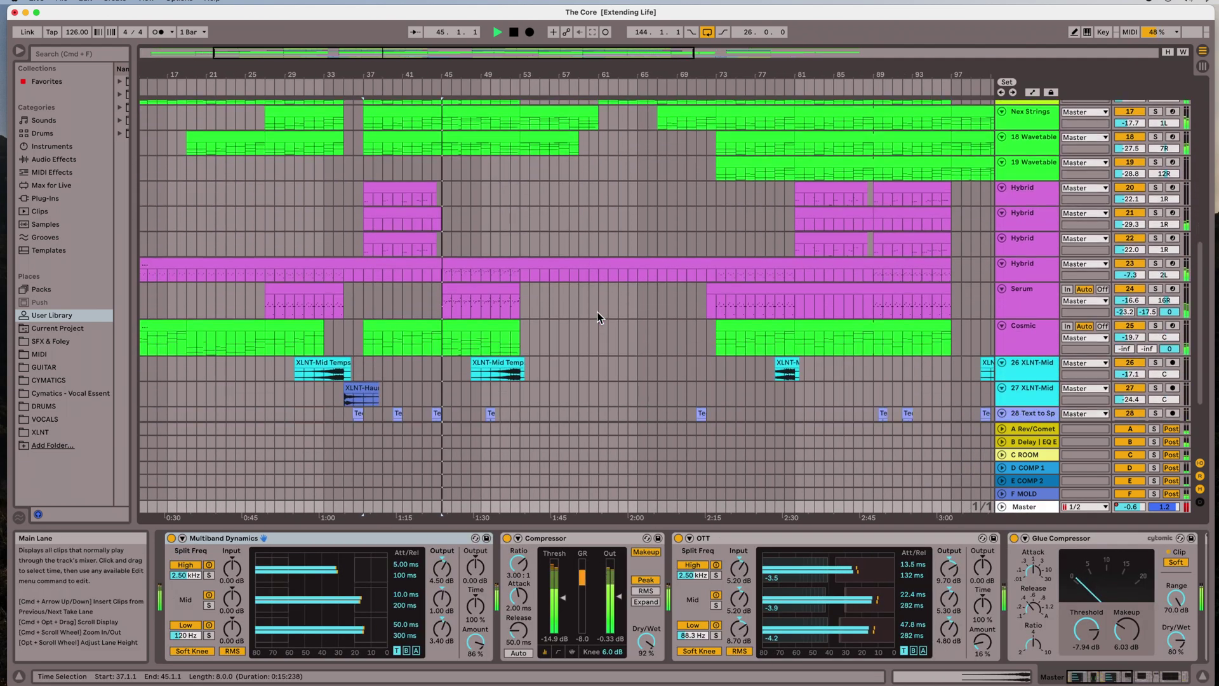
scroll(577, 292, up, 10)
scroll(577, 292, left, 3)
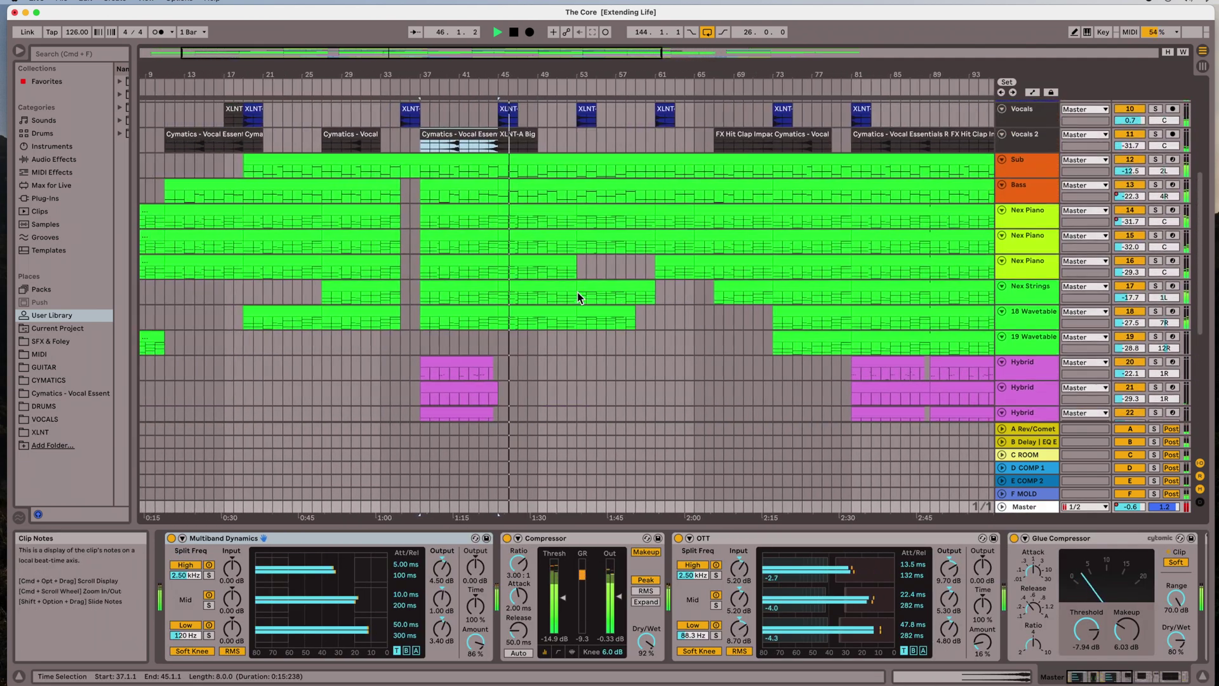
scroll(580, 295, right, 3)
scroll(580, 295, up, 1)
key(space)
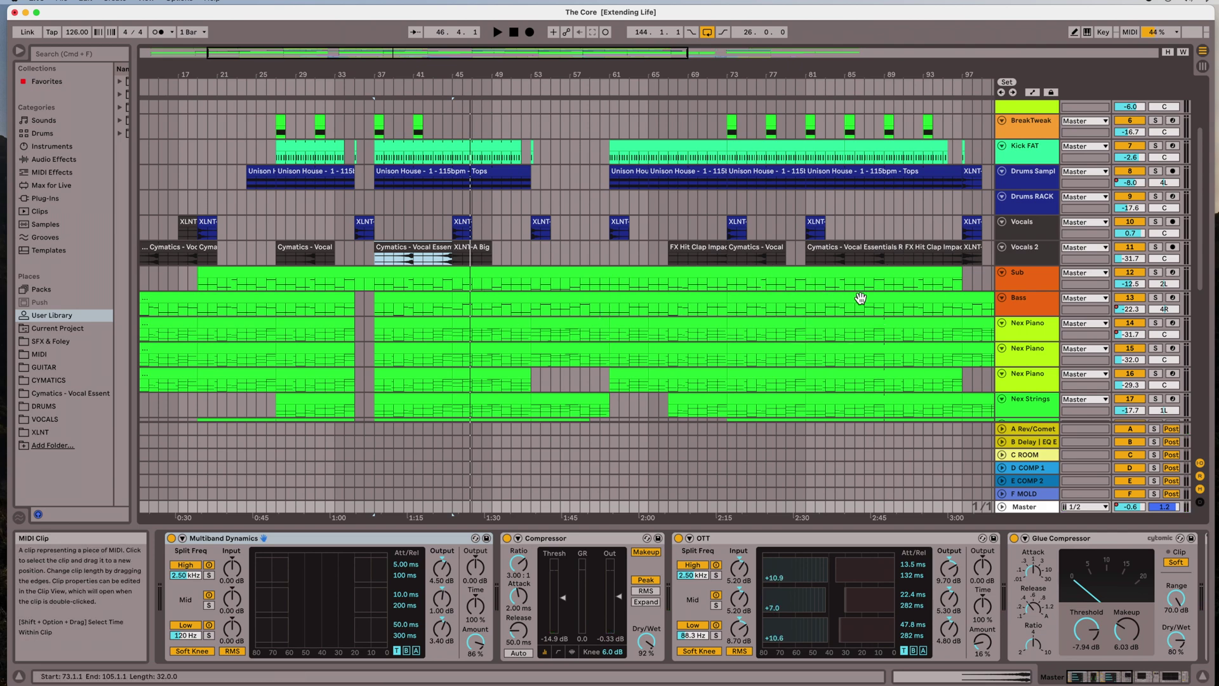
scroll(689, 320, up, 5)
scroll(688, 320, down, 5)
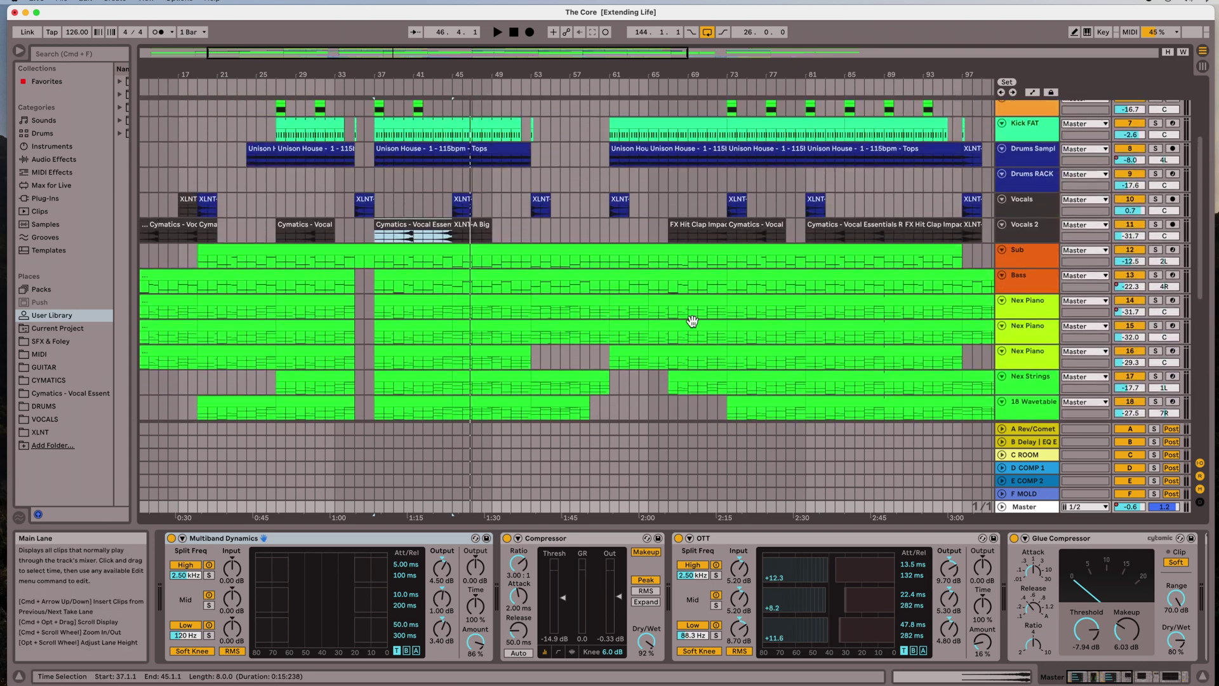
scroll(566, 269, up, 3)
scroll(567, 268, down, 5)
scroll(566, 270, up, 3)
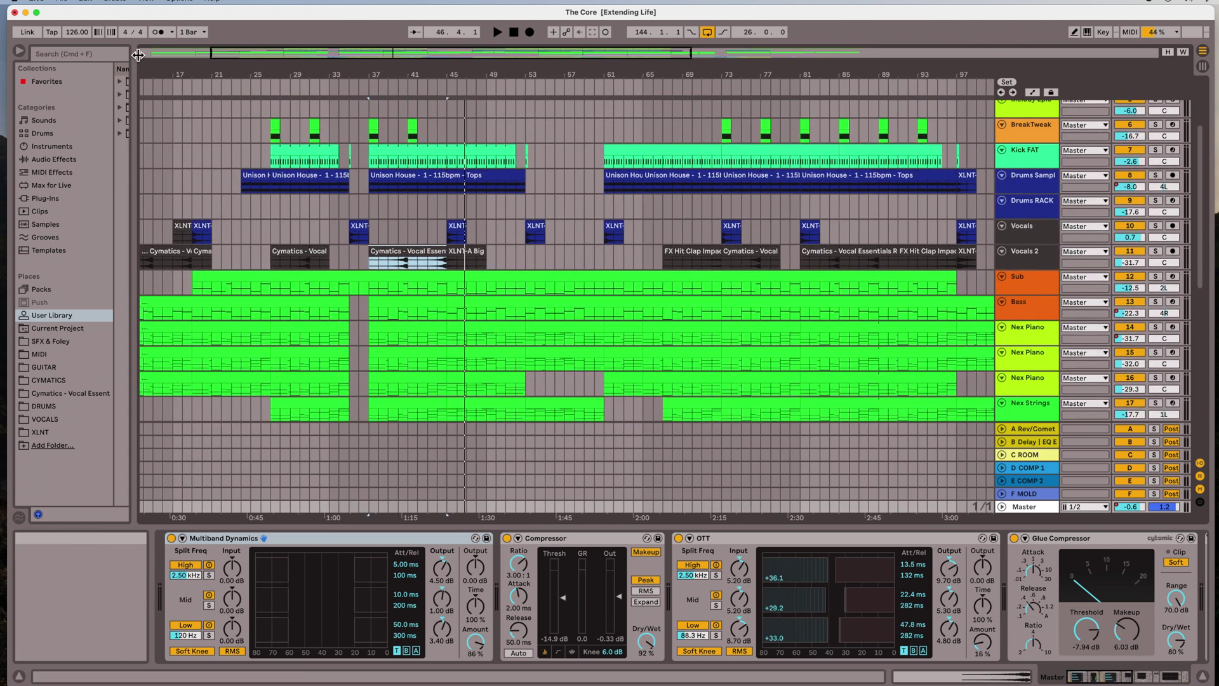
Step: Check the Buffer Size options in Audio preferences, keeping the buffer at 512 Samples
click(38, 3)
click(35, 34)
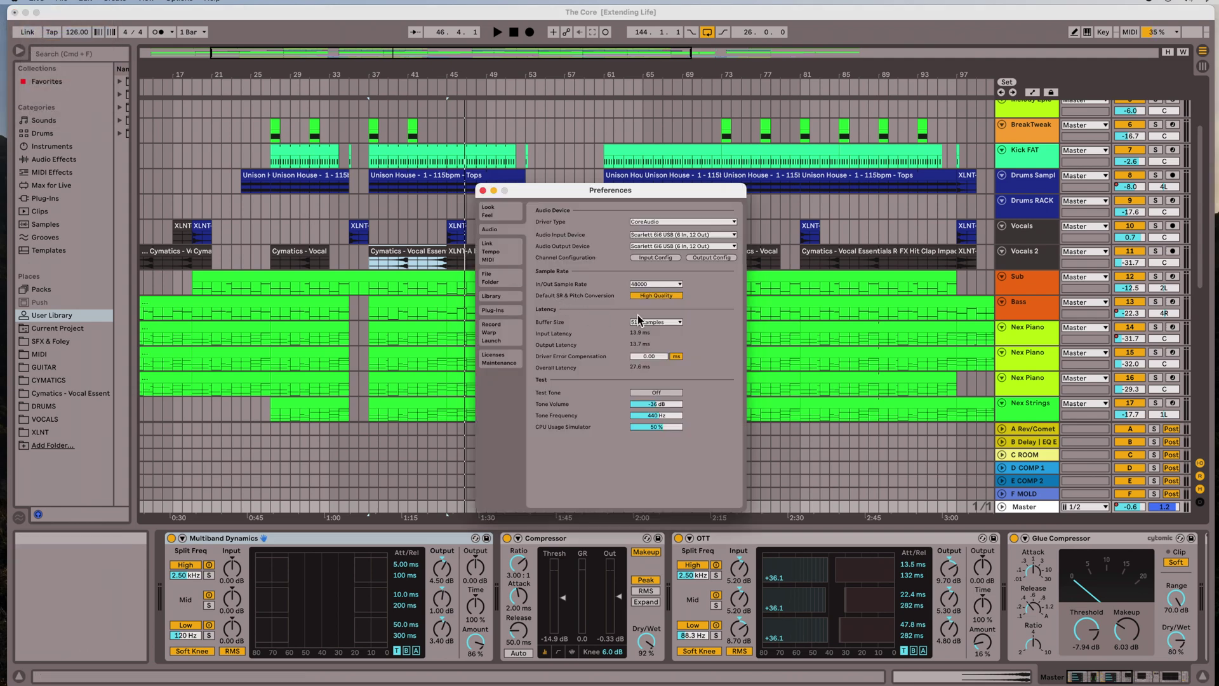
click(669, 324)
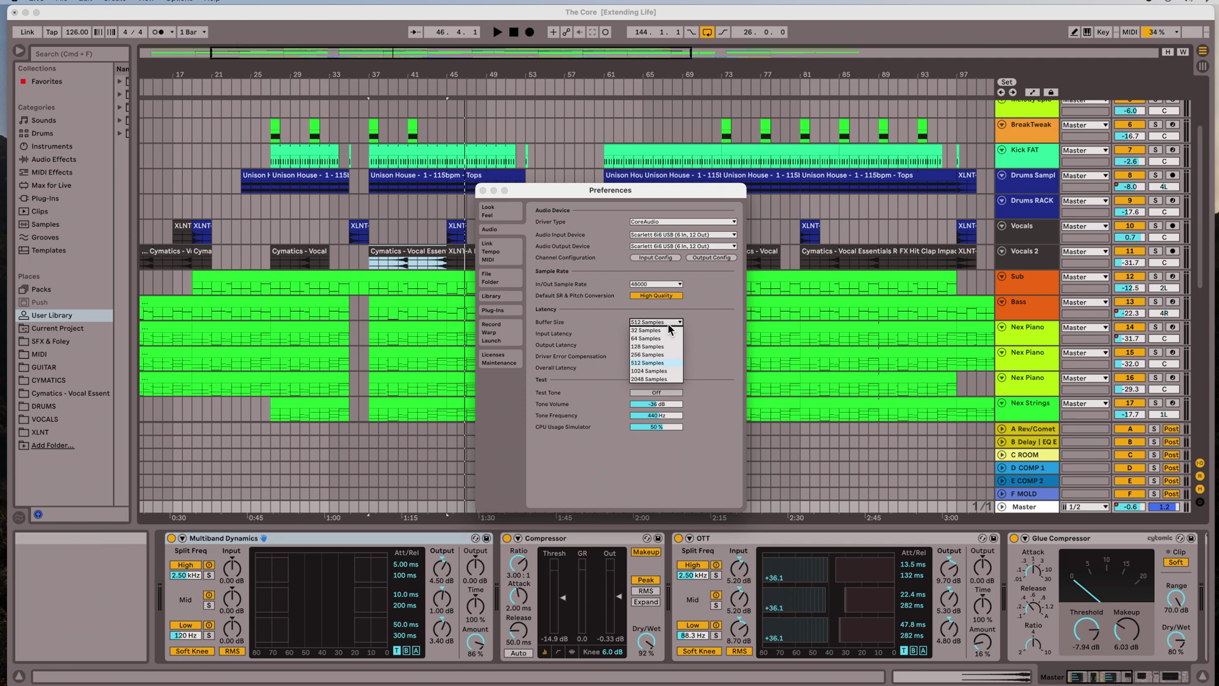
click(711, 341)
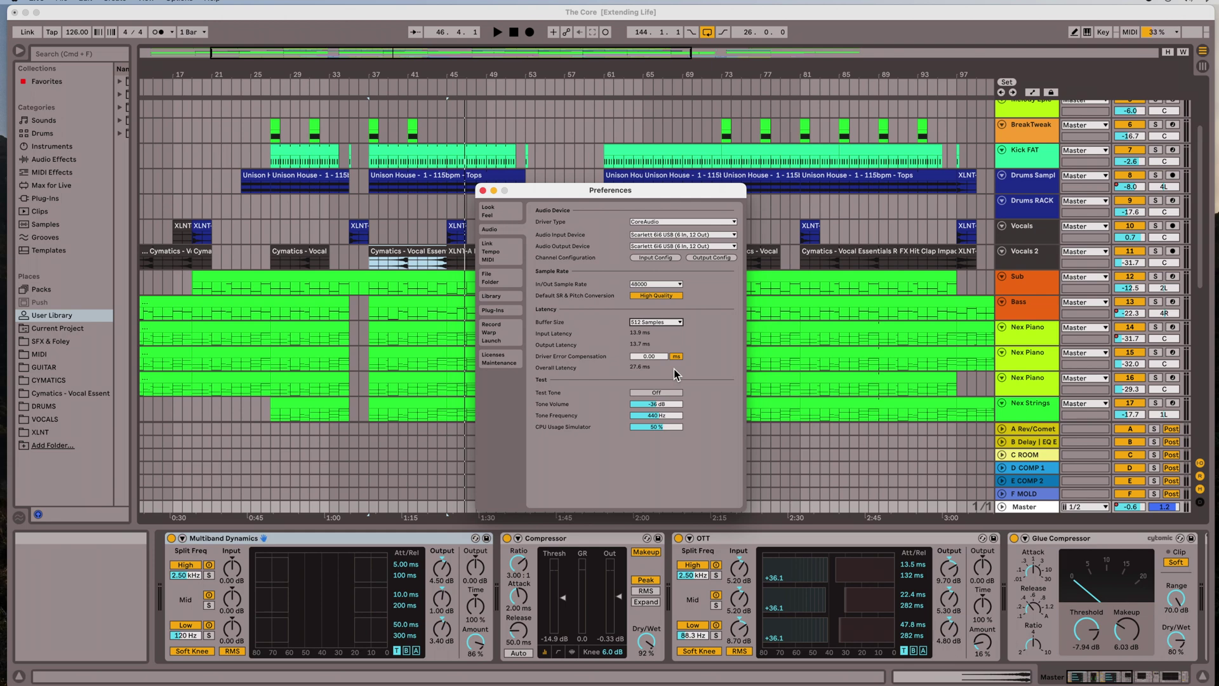
Step: Close preferences, scroll past the song's end, and select the Serum track to show its devices
click(483, 191)
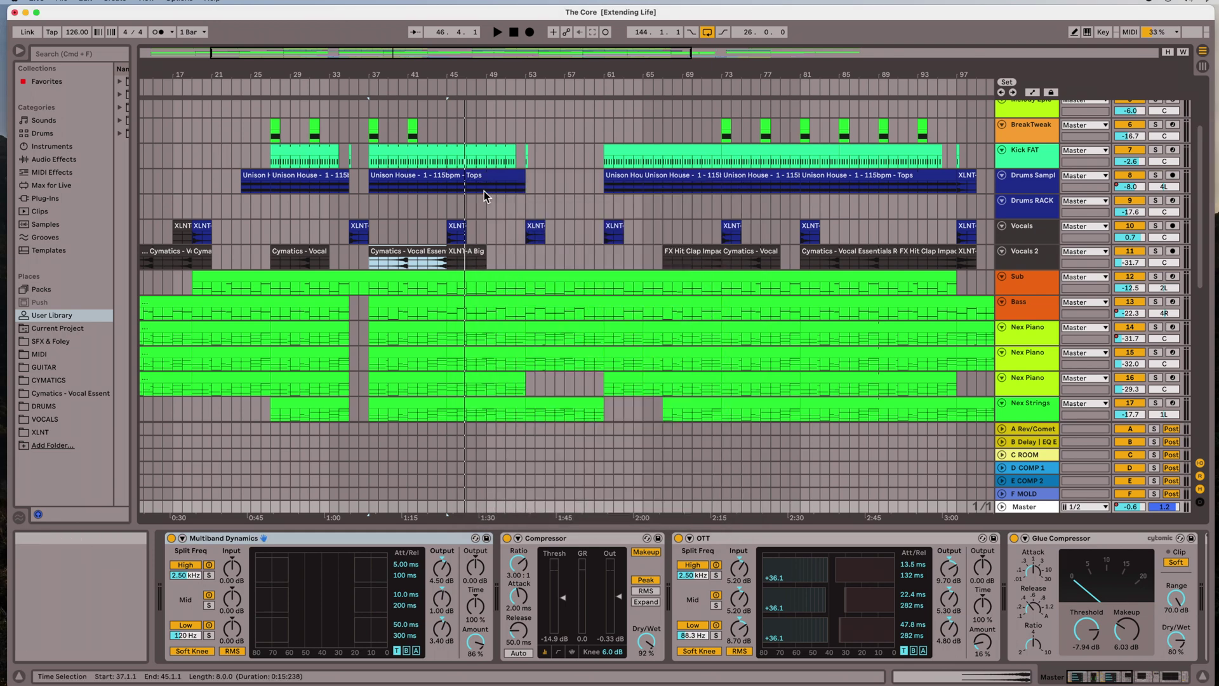
scroll(661, 263, right, 15)
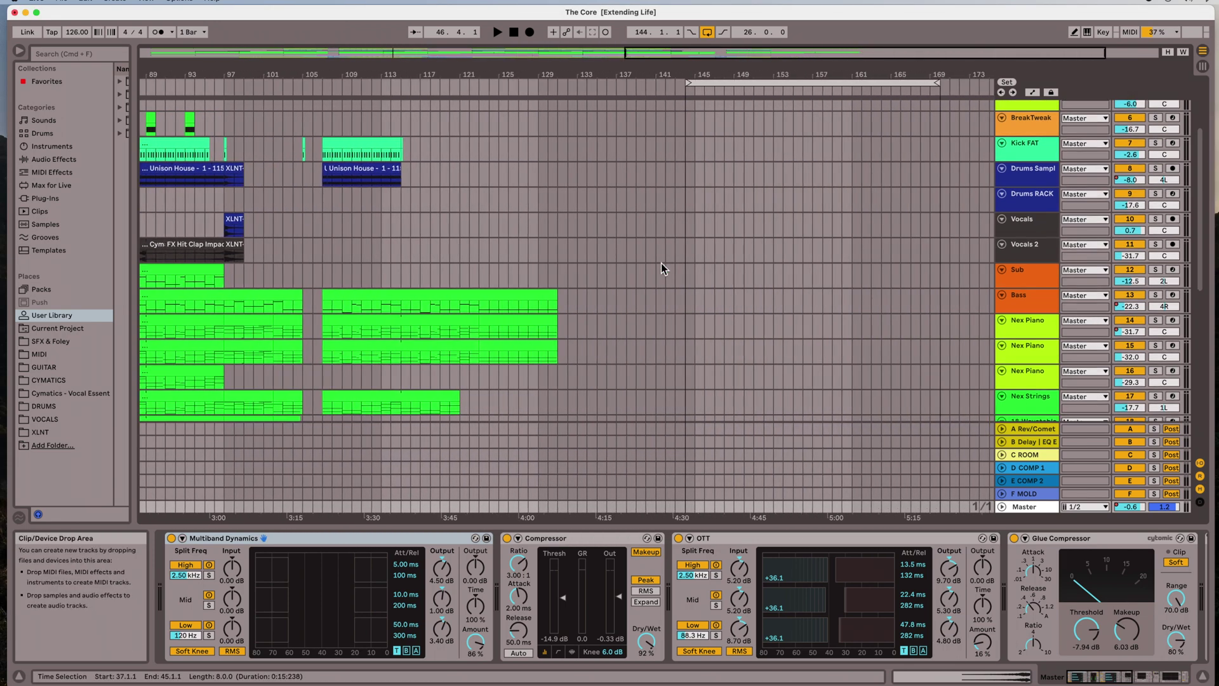
scroll(661, 263, right, 3)
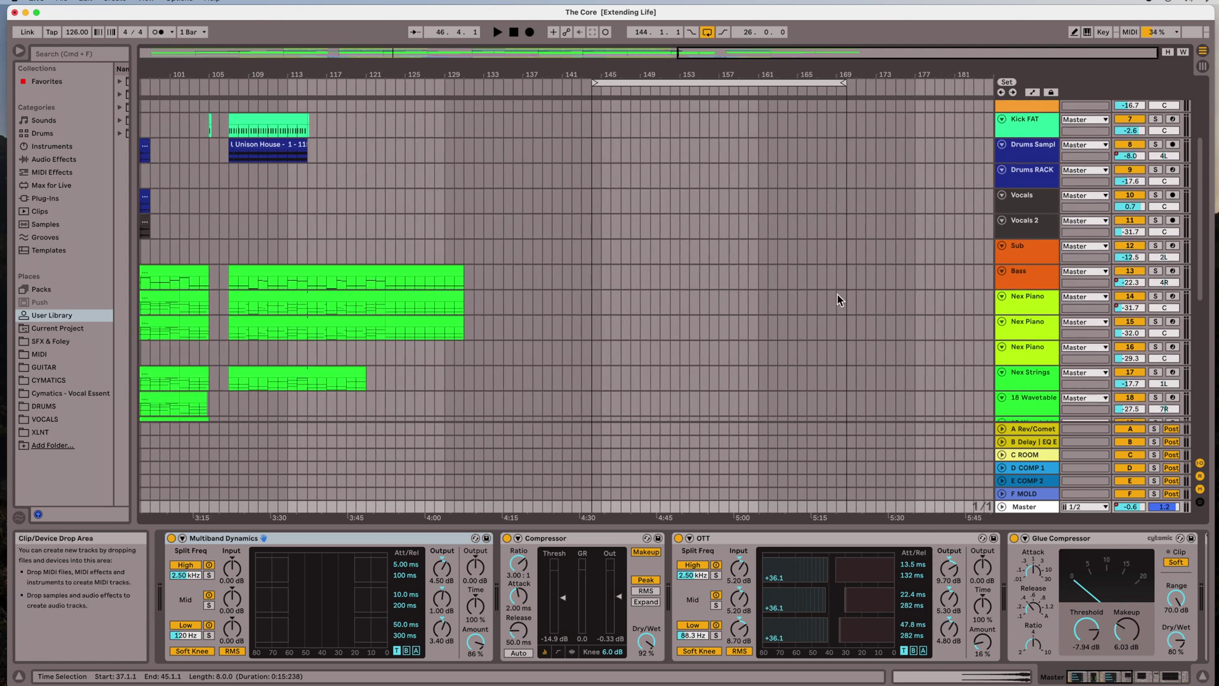
scroll(908, 314, down, 10)
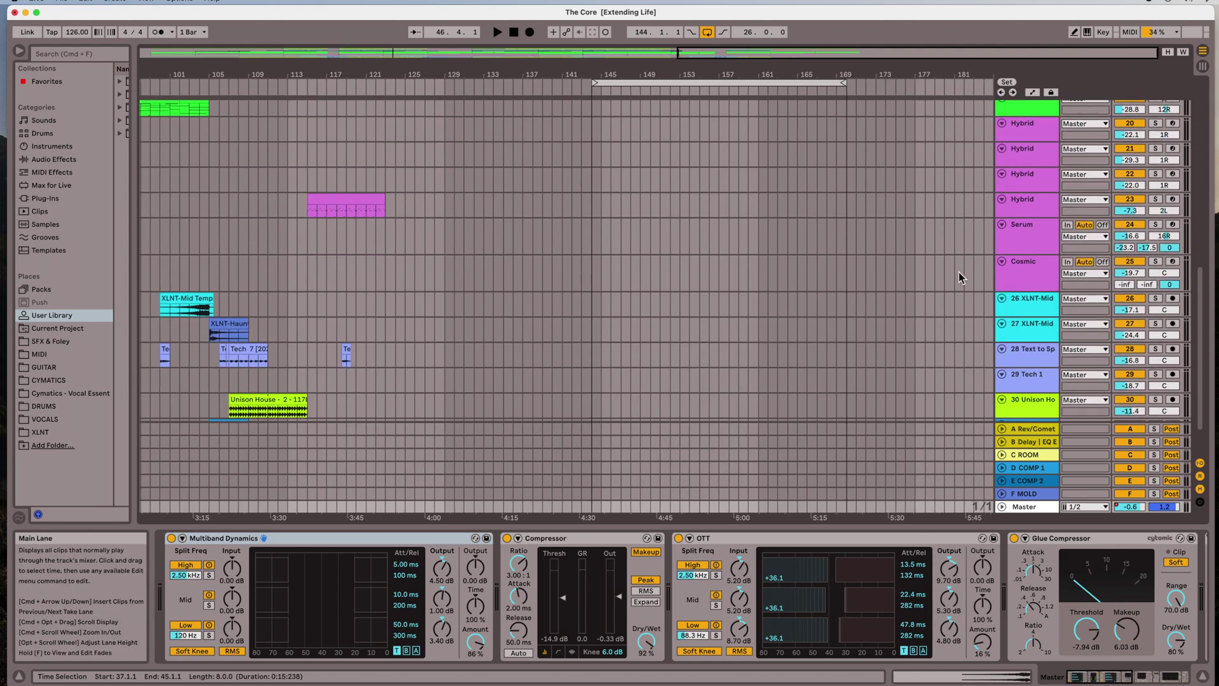
click(1032, 240)
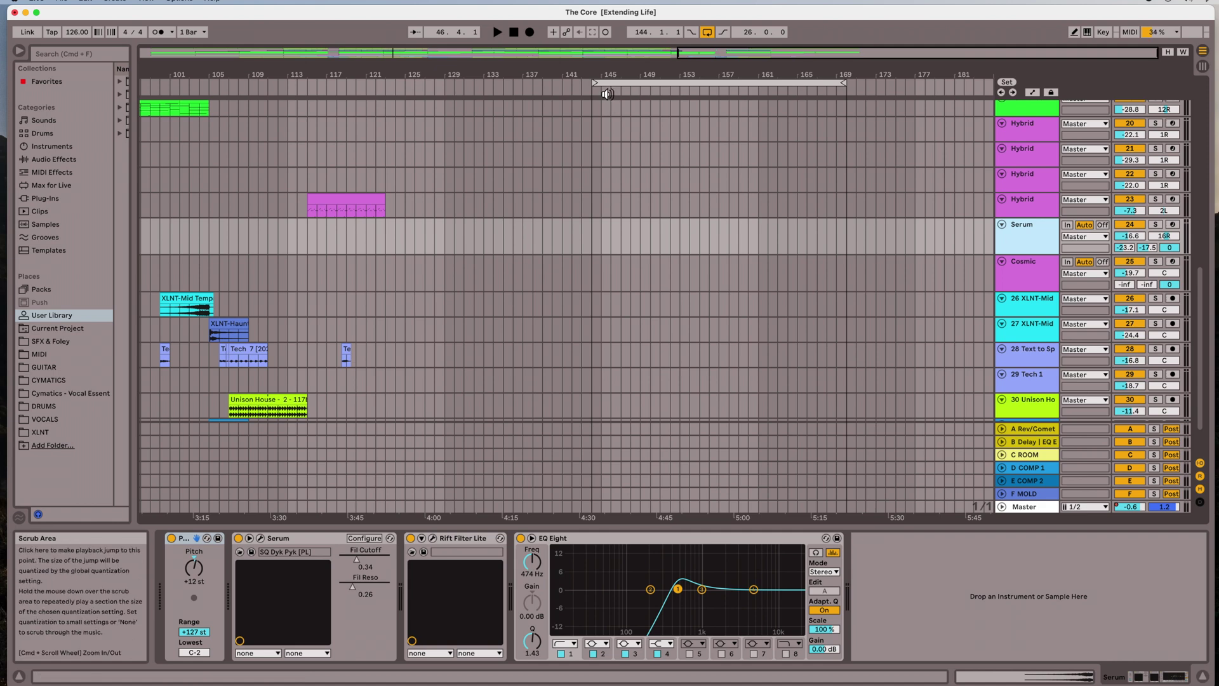
Step: Set Edit > Record Quantization to No Quantization
click(66, 2)
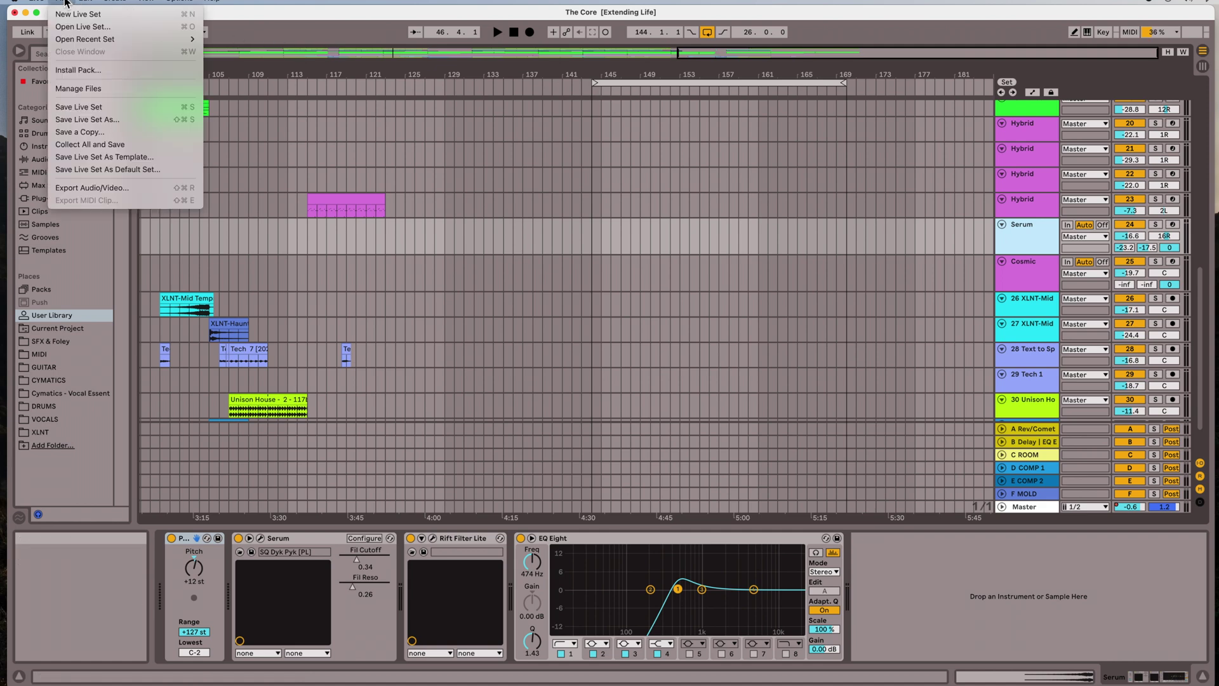
mouse_move(82, 3)
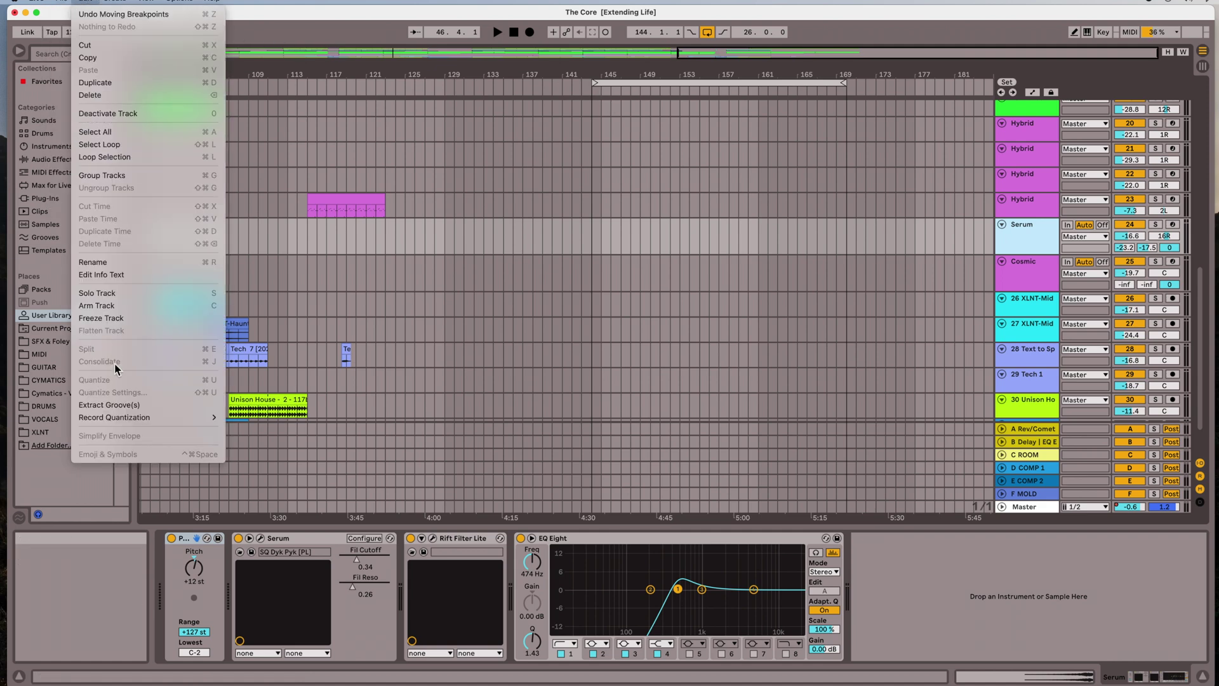
mouse_move(118, 417)
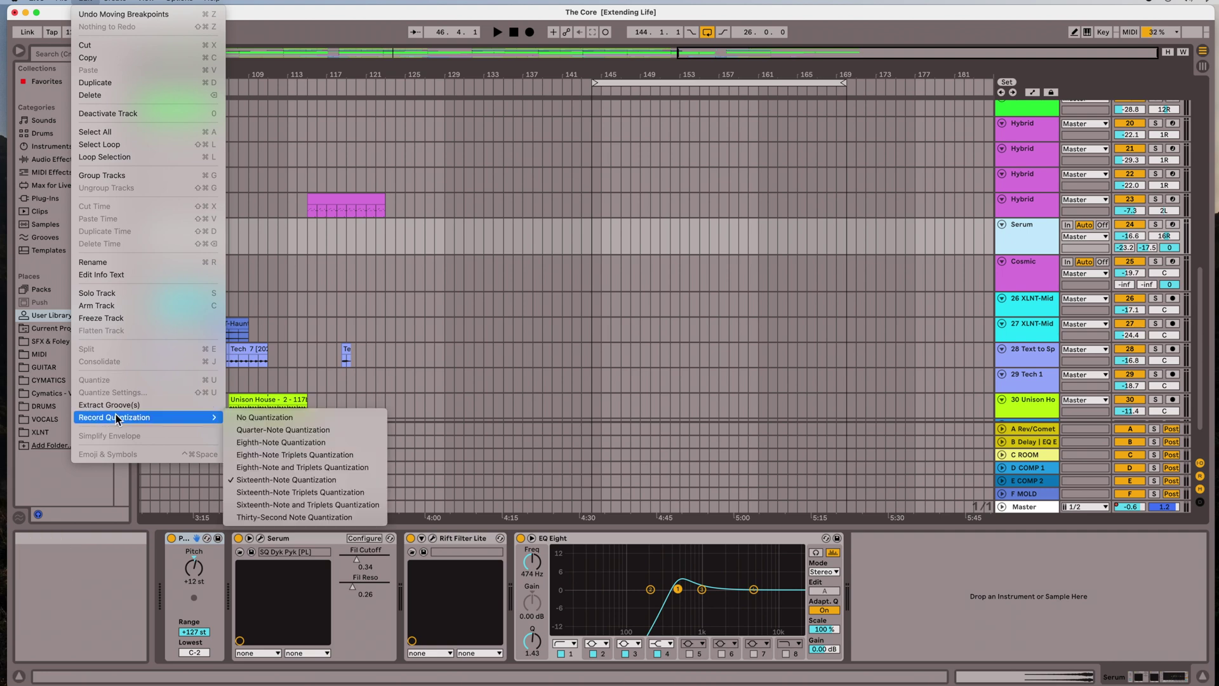
click(255, 421)
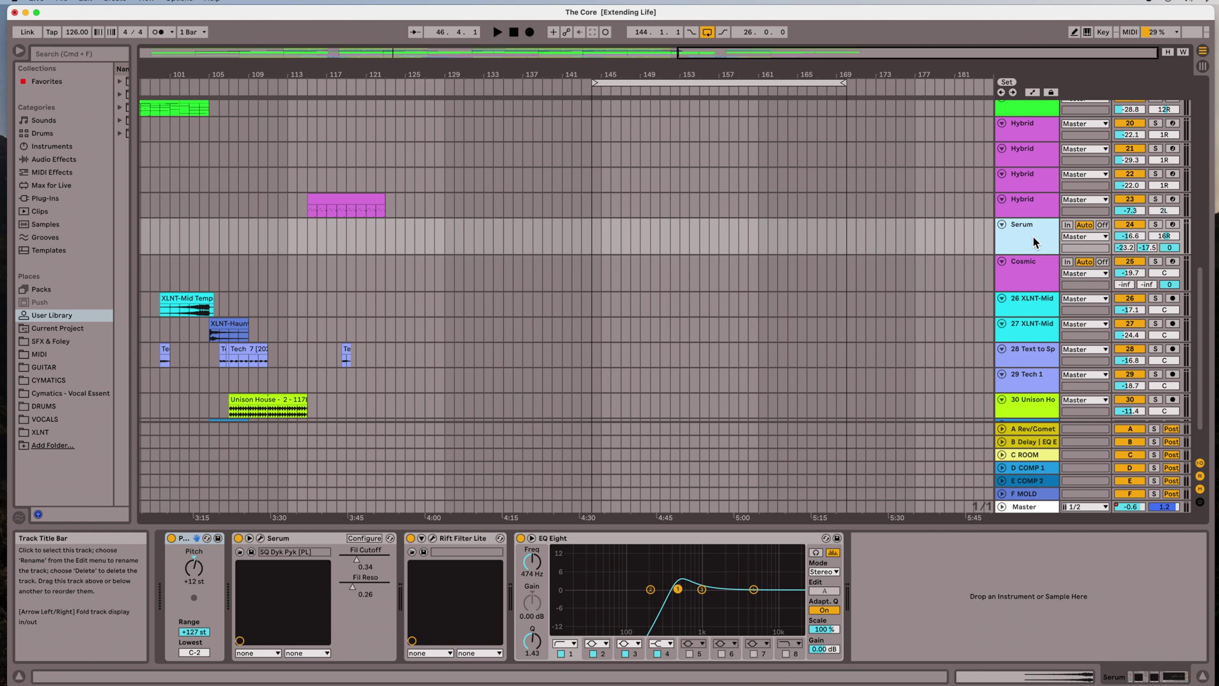
Step: Duplicate the Serum track, set track 25's monitoring to Off, and arm Serum track 24
key(super+c)
key(super+v)
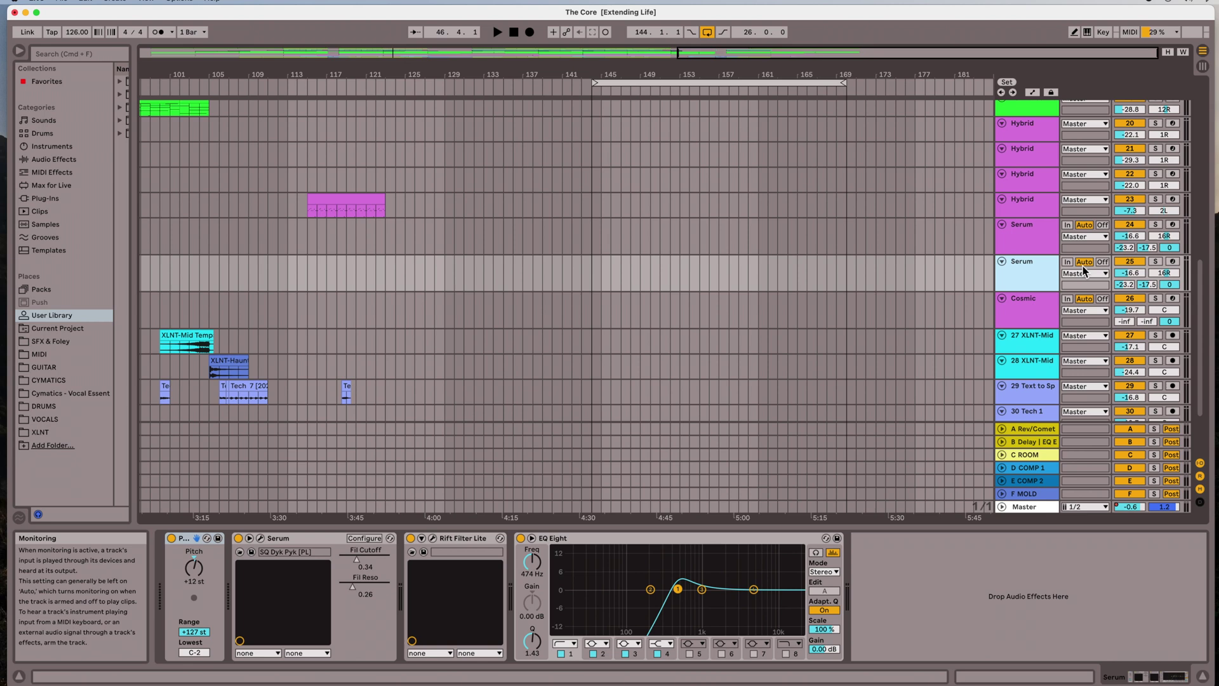
click(1102, 261)
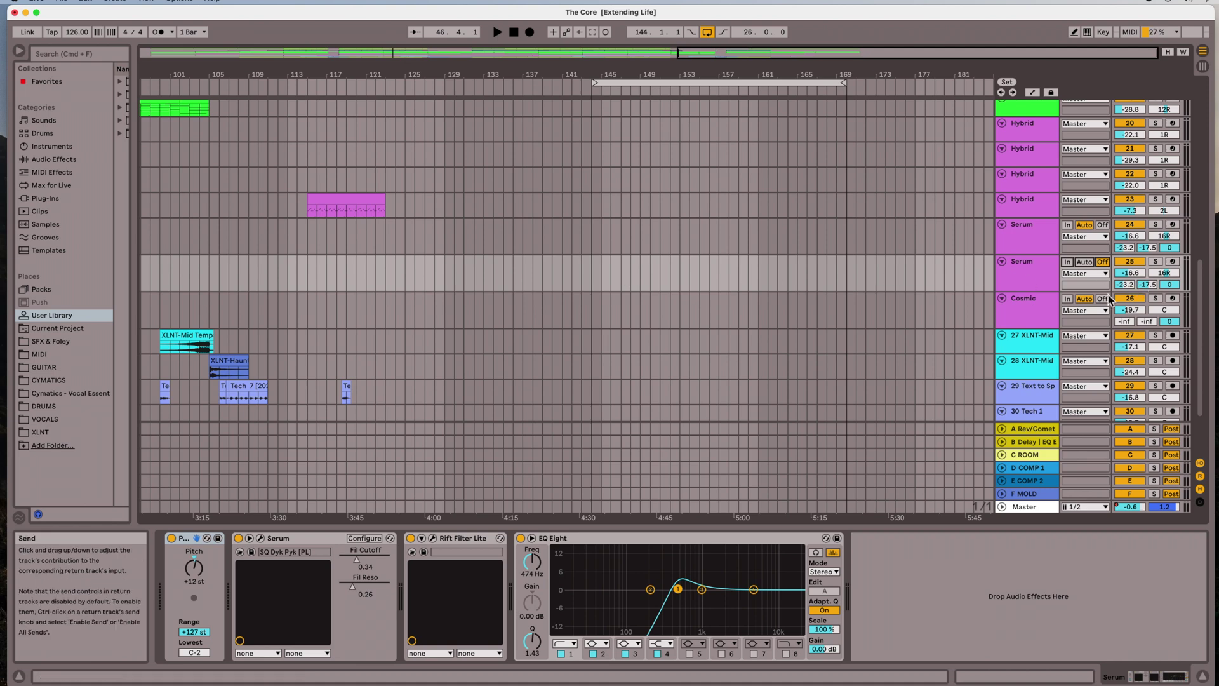
click(1102, 262)
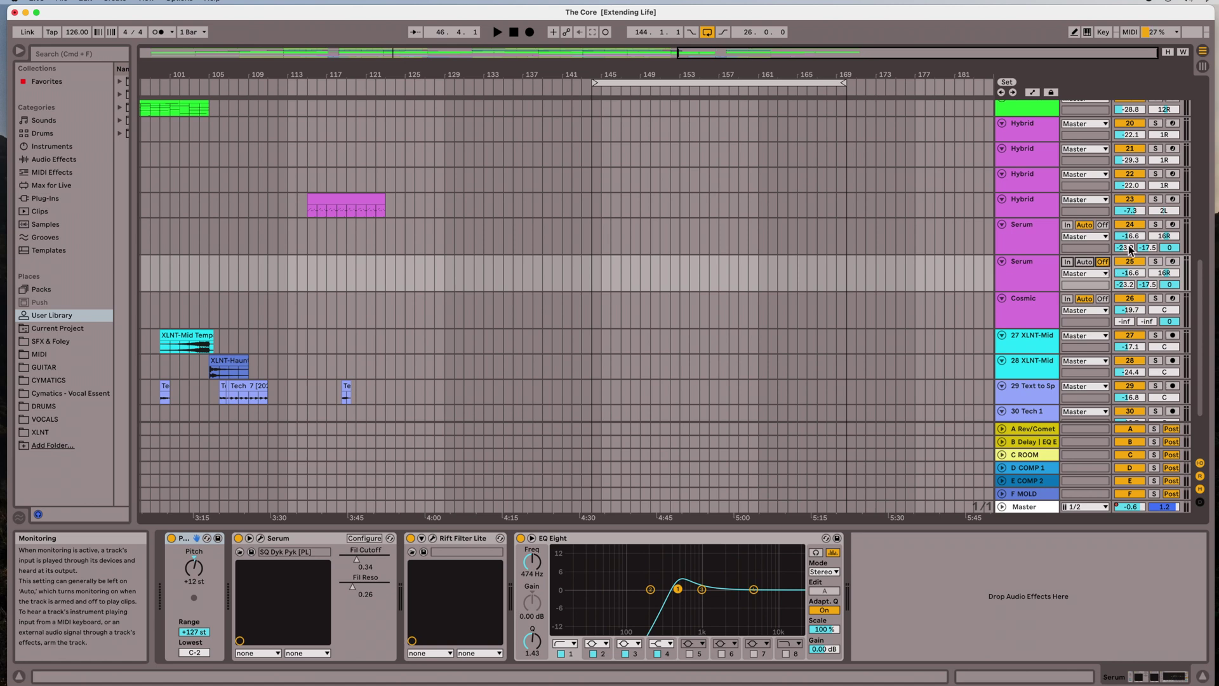
click(1172, 225)
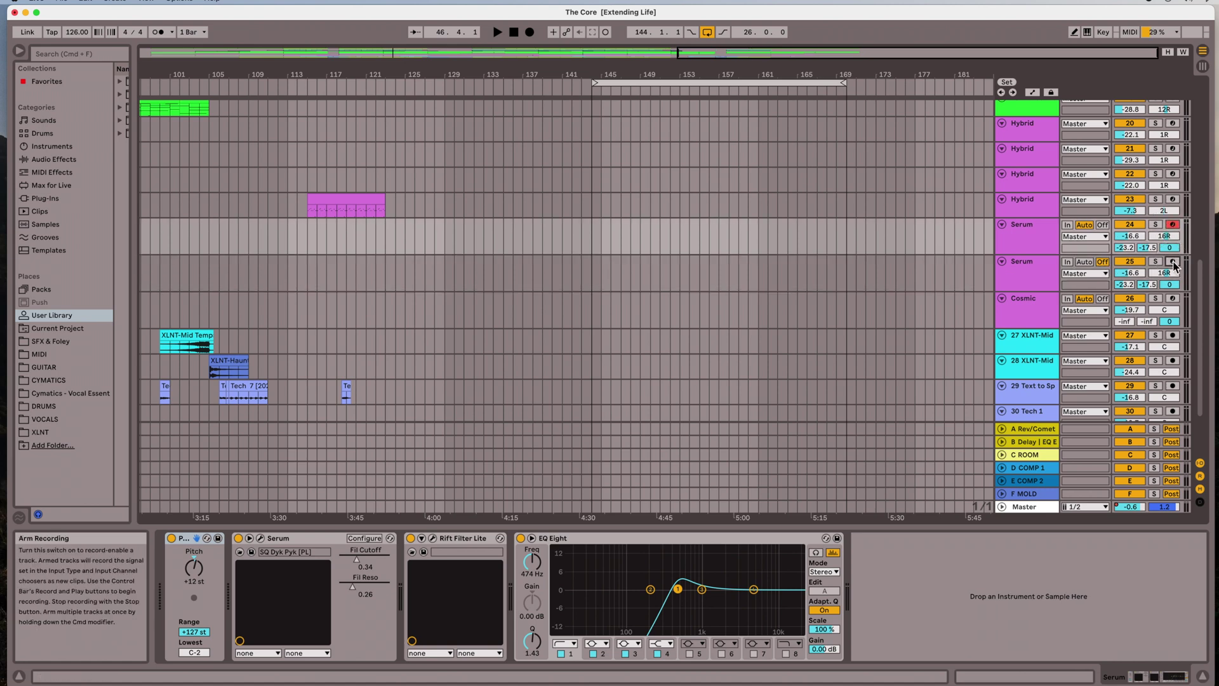
Step: Arm the second Serum track and record from near bar 145 onto both tracks, then stop
click(1172, 261)
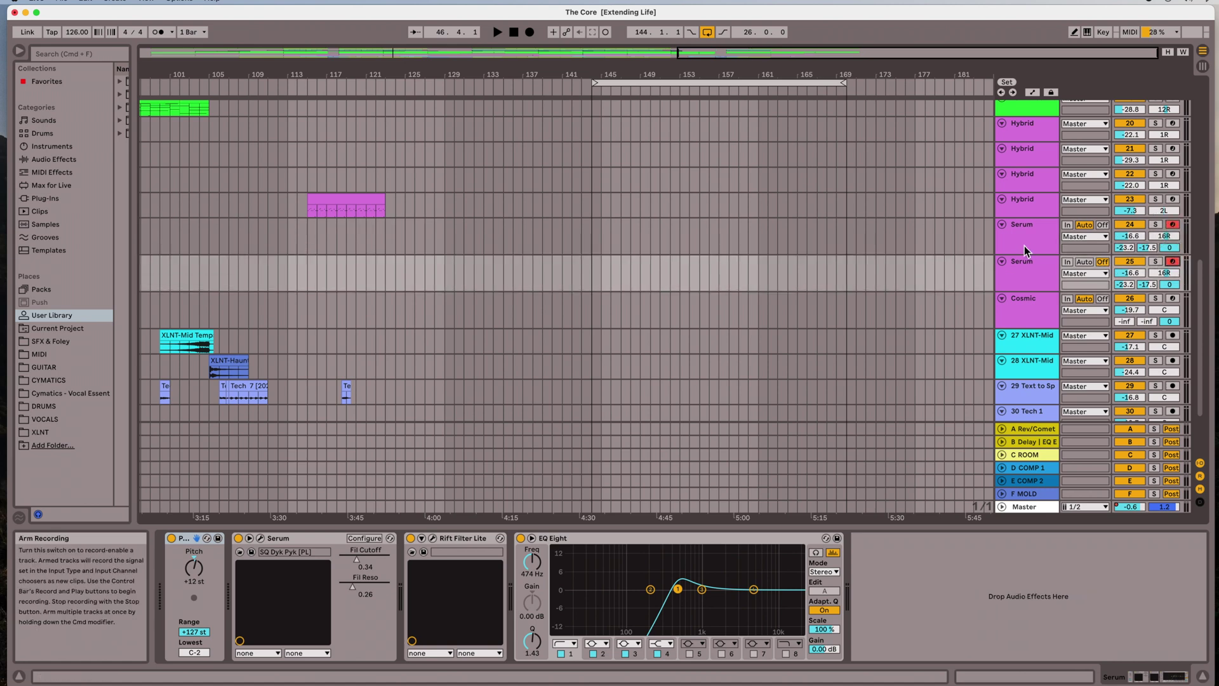
click(613, 92)
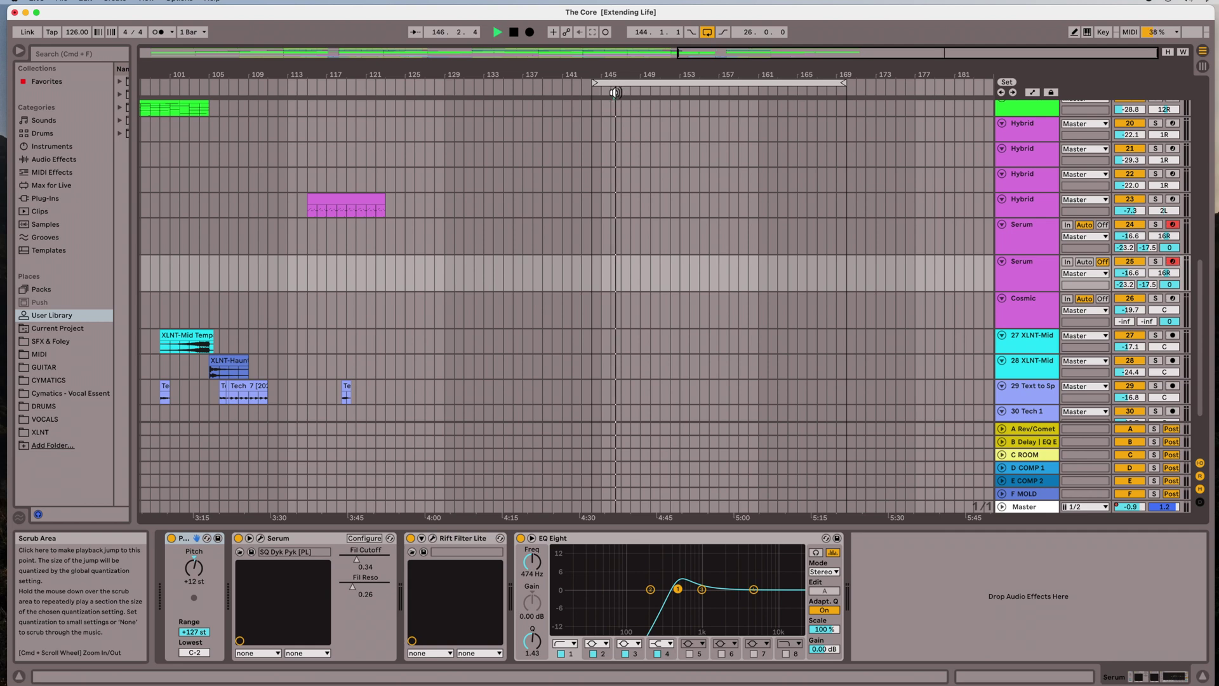
click(530, 31)
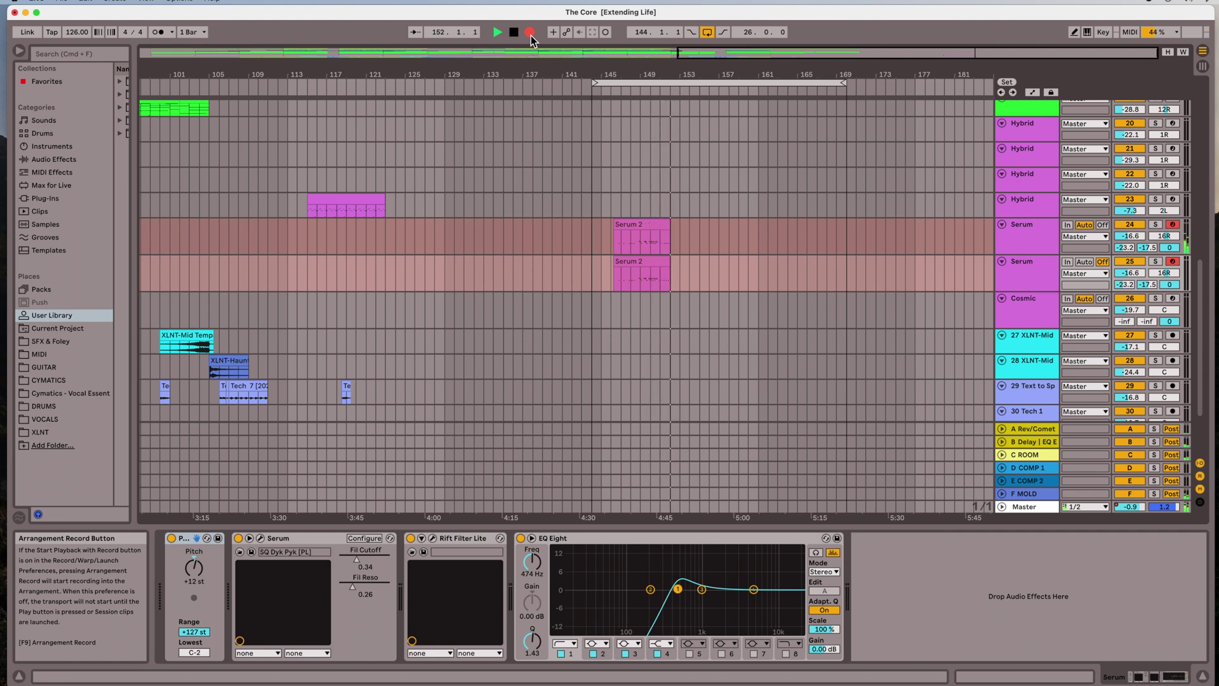
click(531, 35)
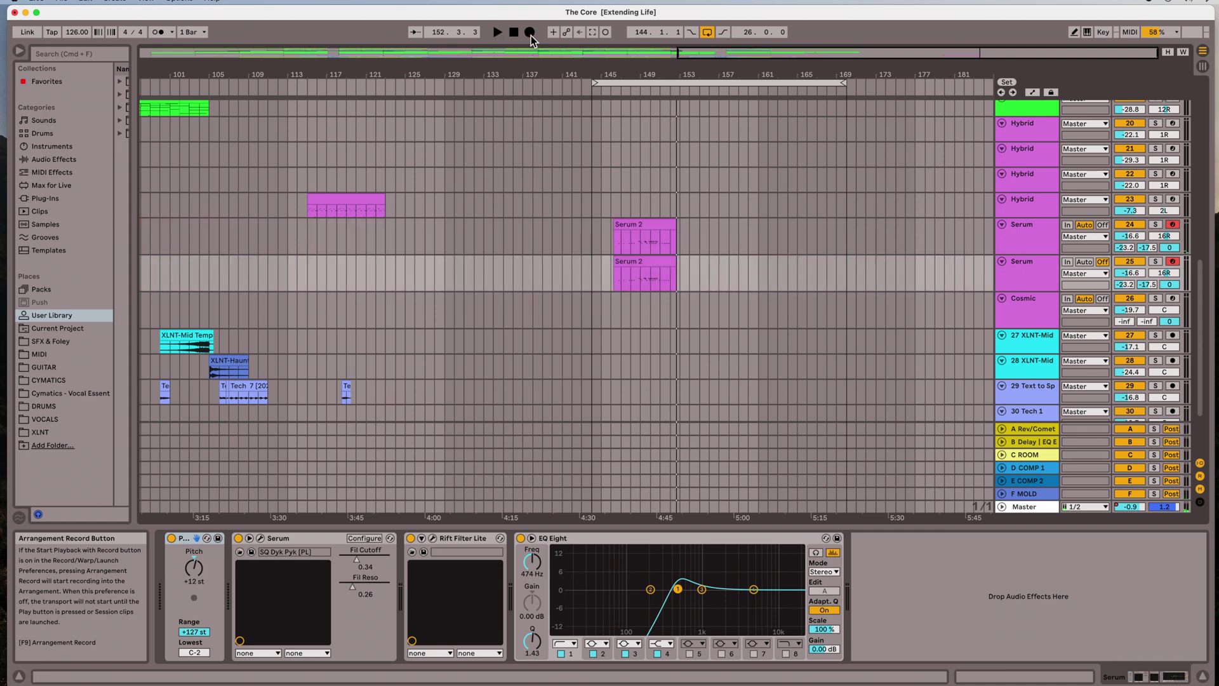
Step: Zoom in on the Serum 2 clips around bar 148 and back out, then select the upper clip and track 24
drag(622, 71, 622, 96)
scroll(788, 120, right, 5)
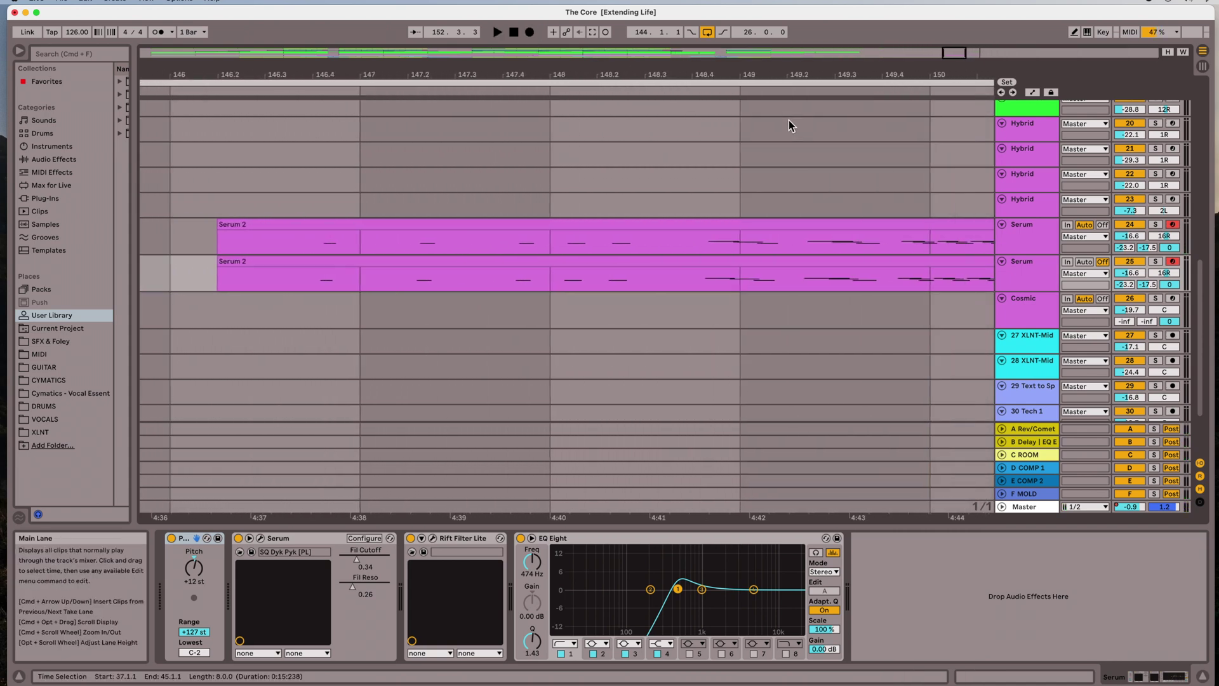
drag(603, 73, 603, 92)
scroll(707, 125, right, 5)
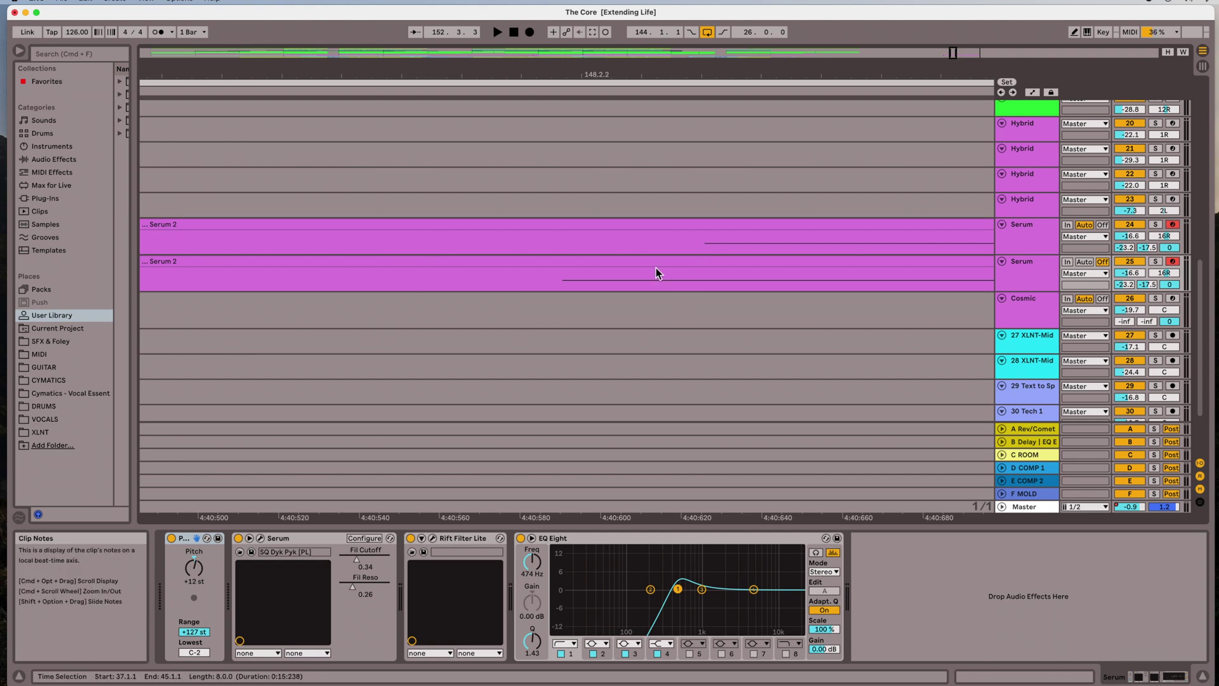
drag(581, 74, 581, 19)
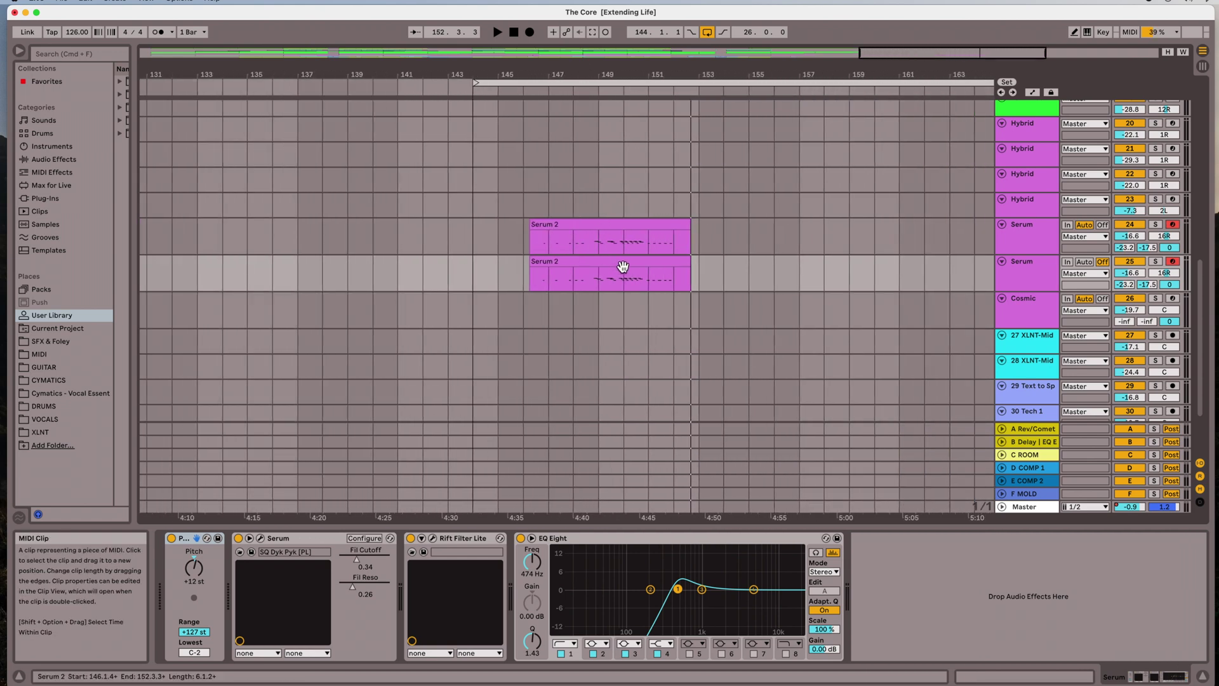
scroll(493, 284, left, 20)
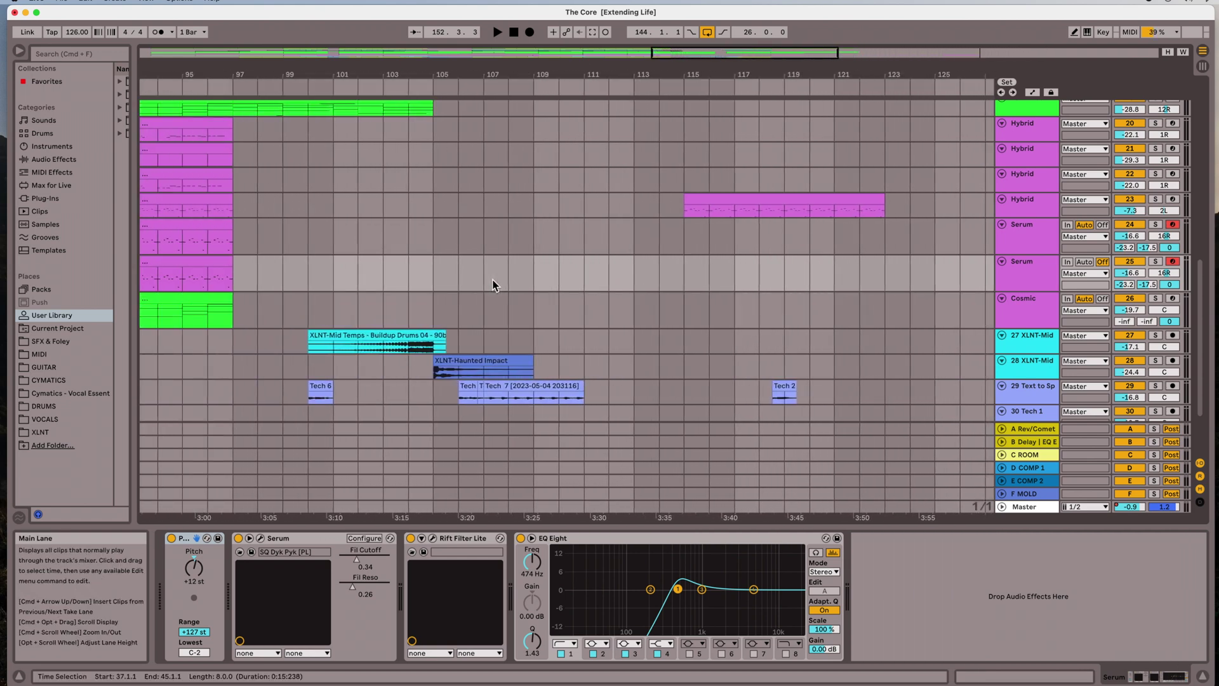
scroll(502, 282, right, 20)
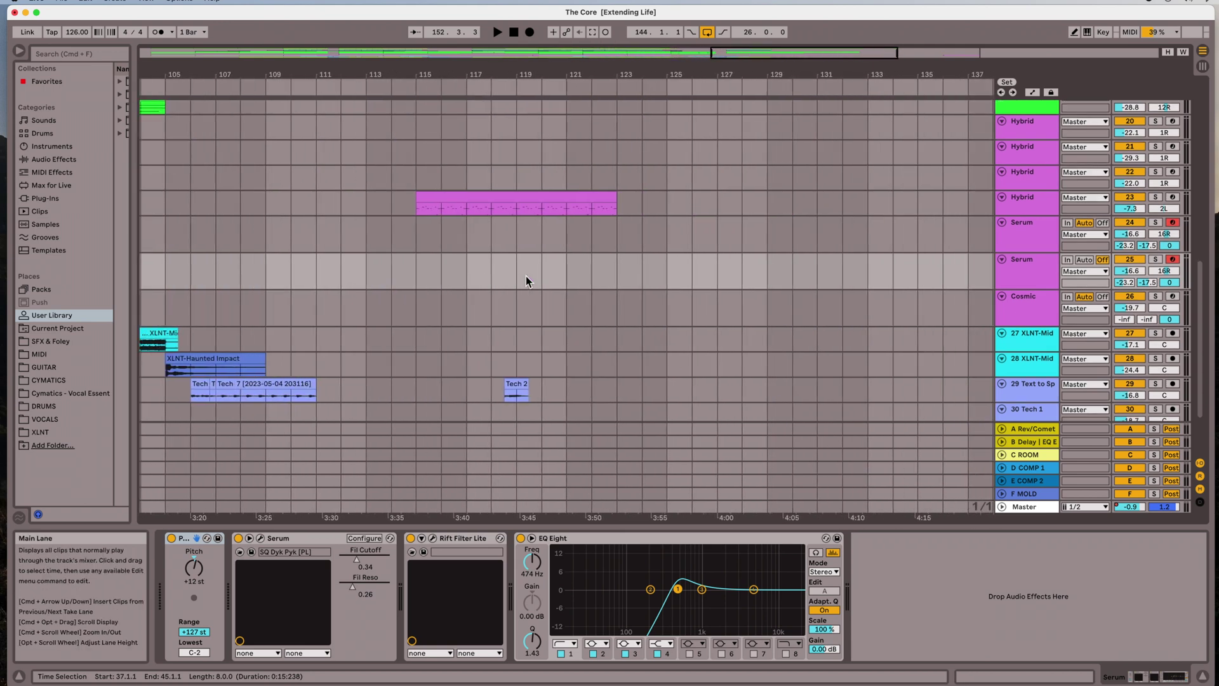
scroll(526, 281, right, 2)
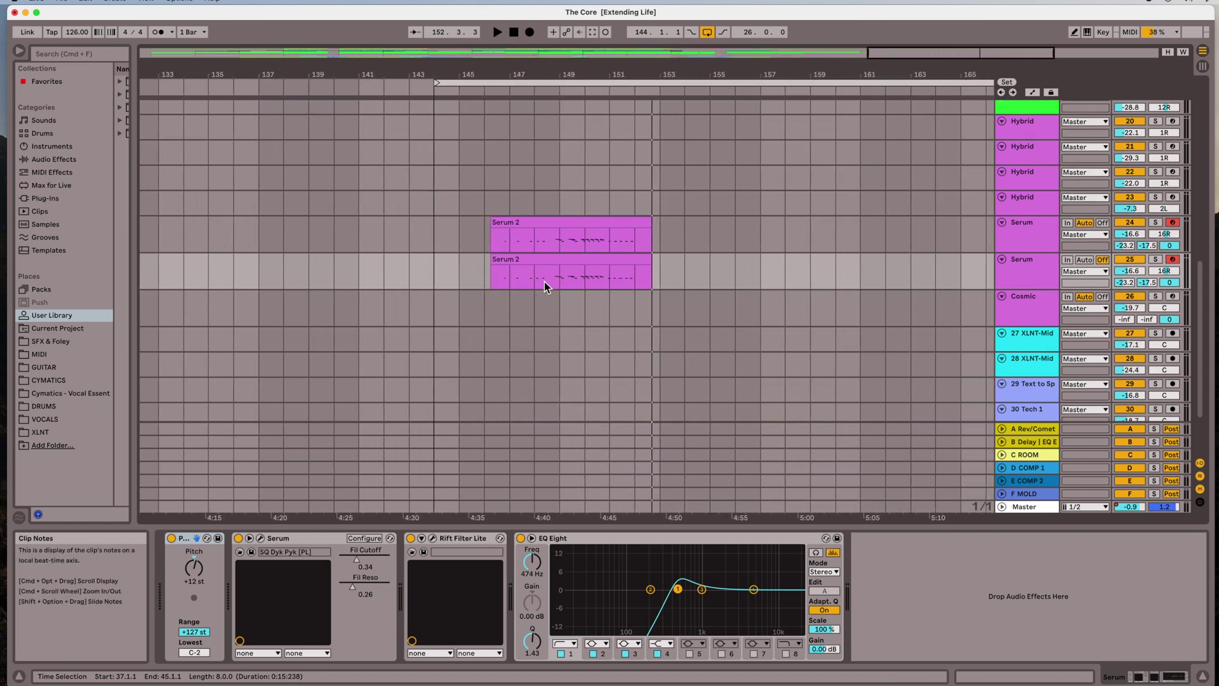
click(554, 235)
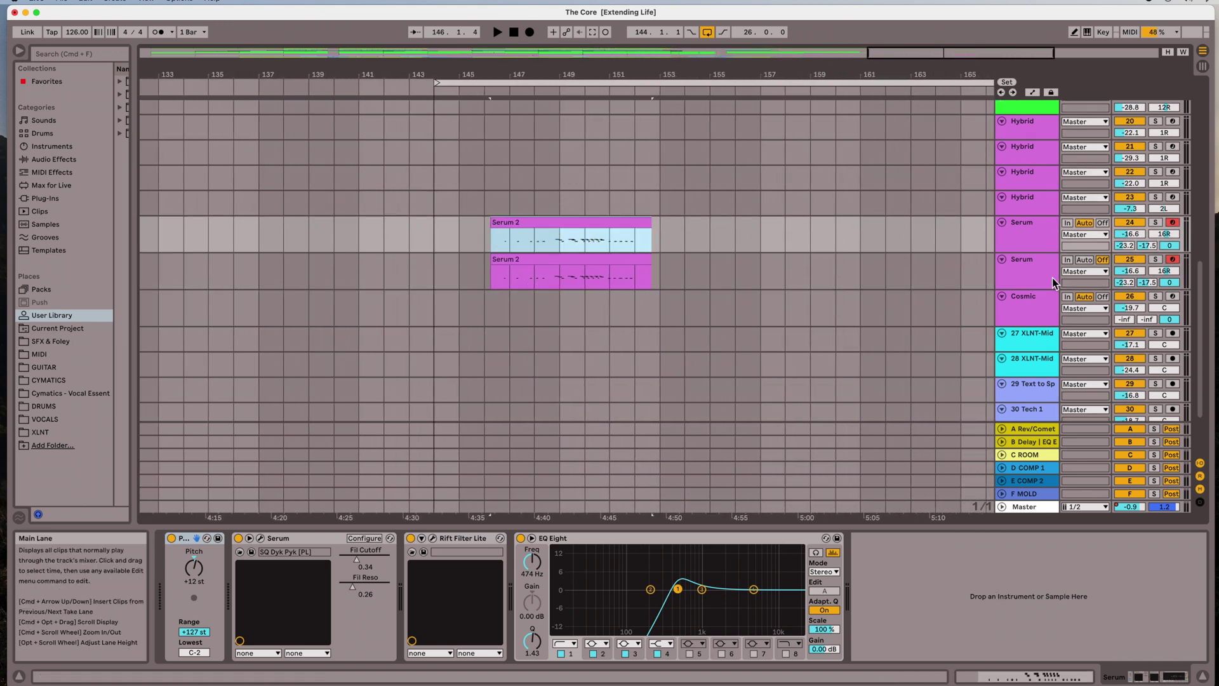
click(1046, 241)
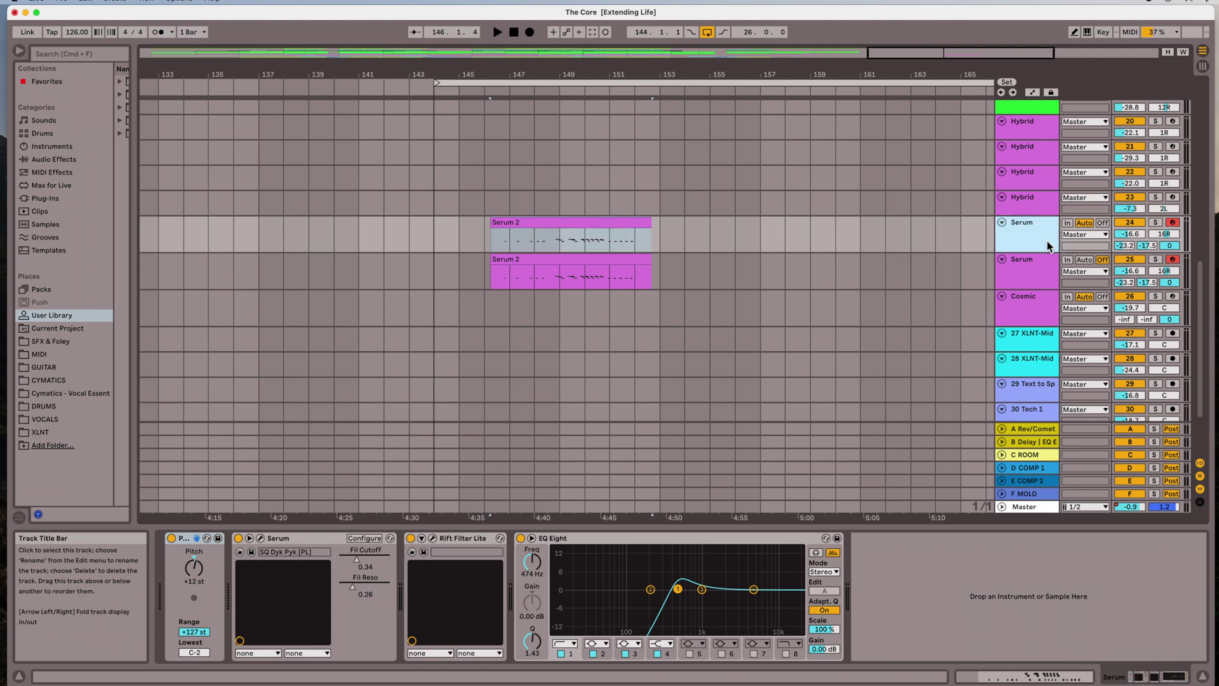
Step: Delete Serum track 24, then set the remaining Serum track to Auto monitoring and disarm it
key(Delete)
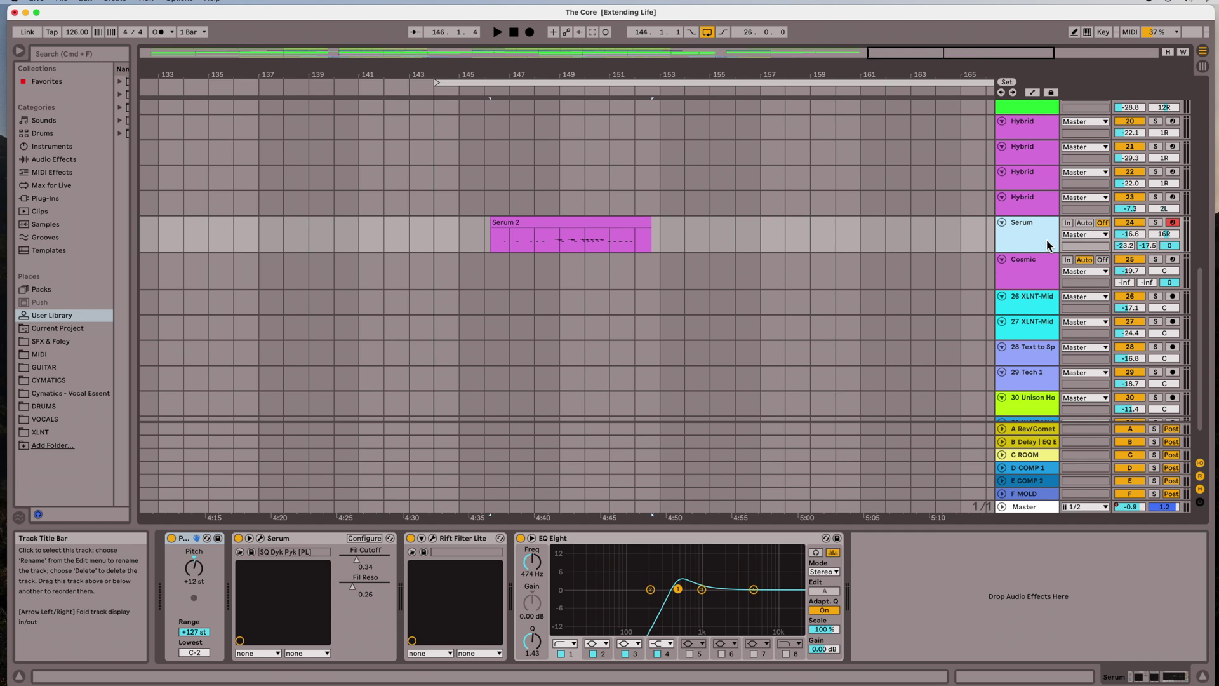
click(1087, 224)
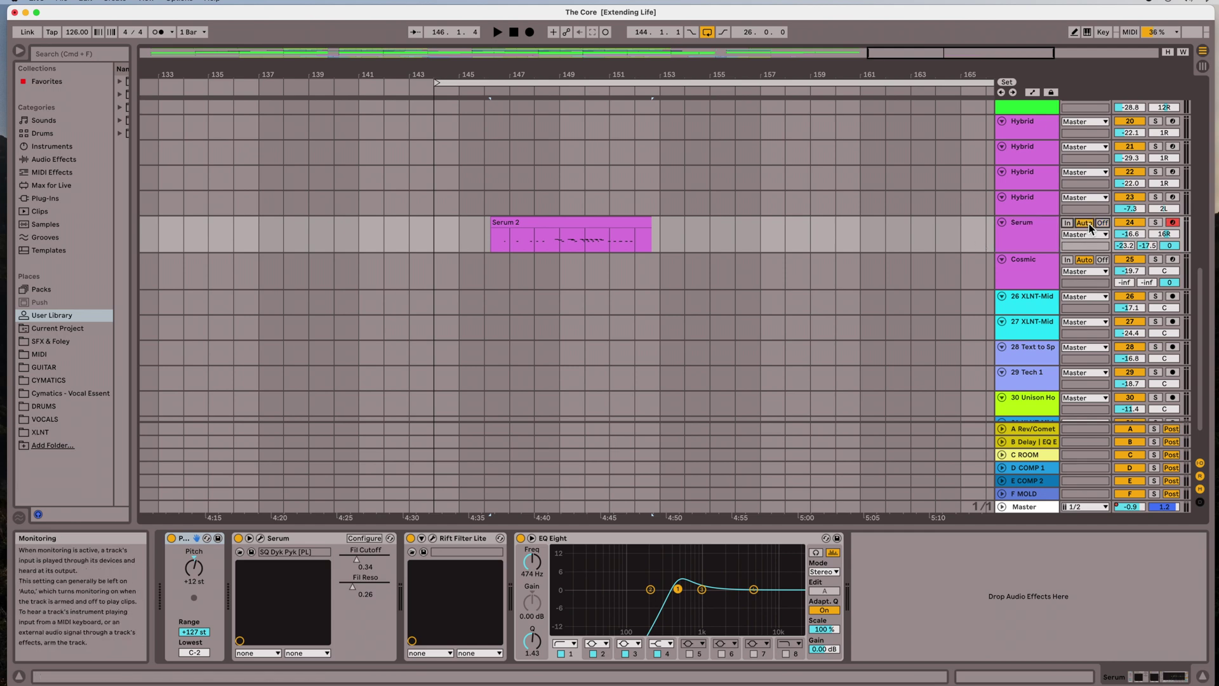
click(1173, 223)
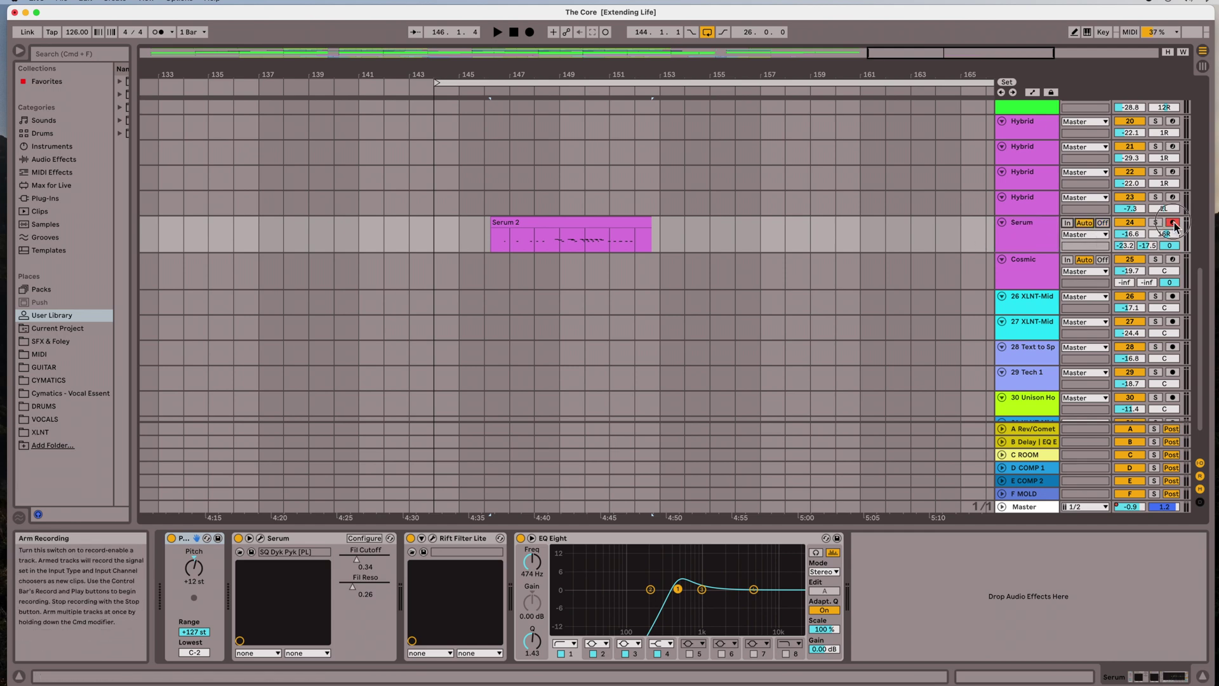
Step: Delete the remaining Serum 2 clip and select track 31 XLNT-Mid
click(575, 230)
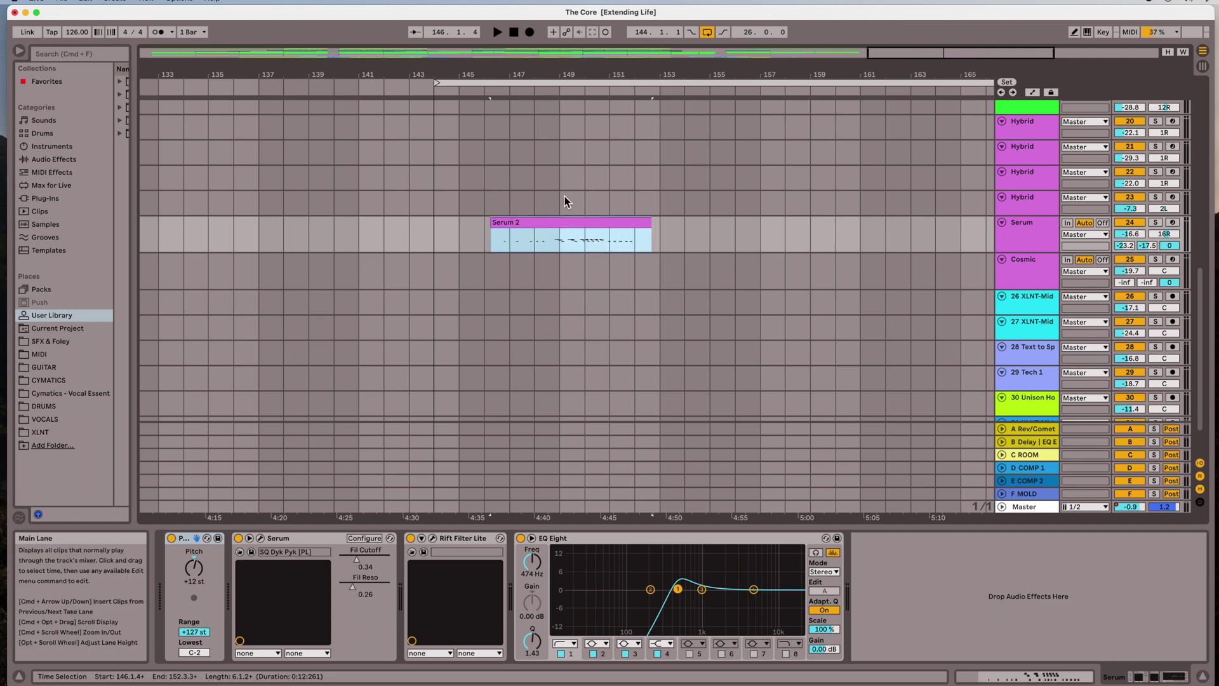
click(567, 226)
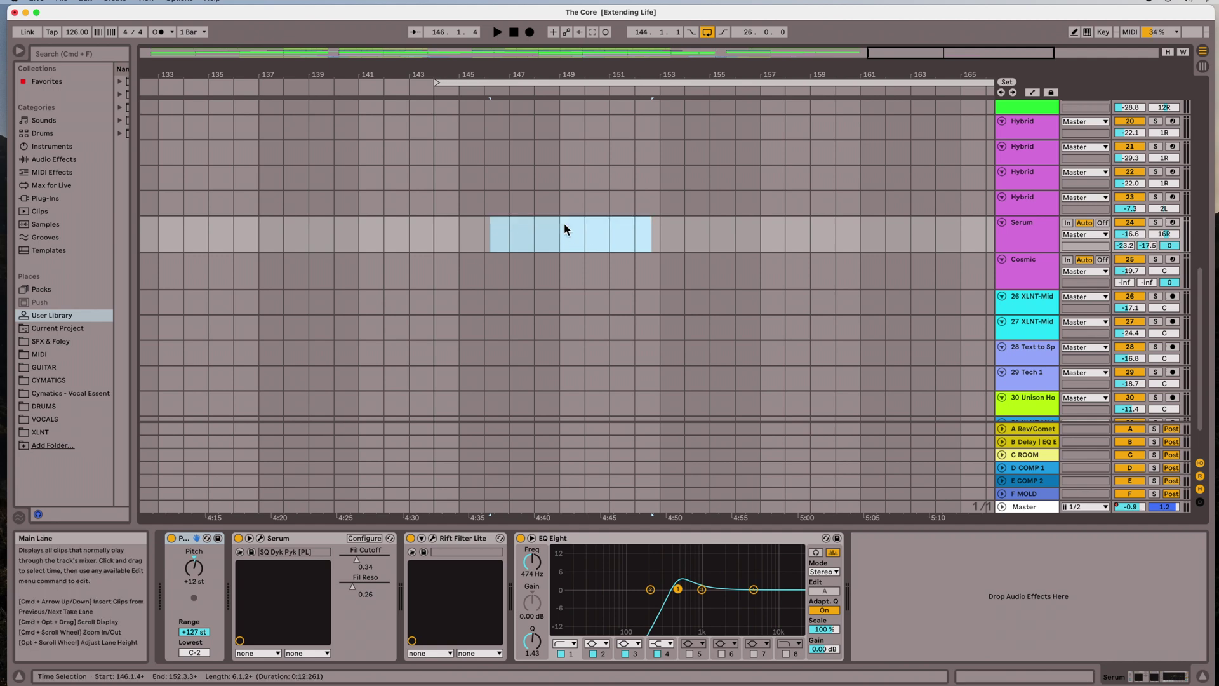
key(Delete)
click(741, 242)
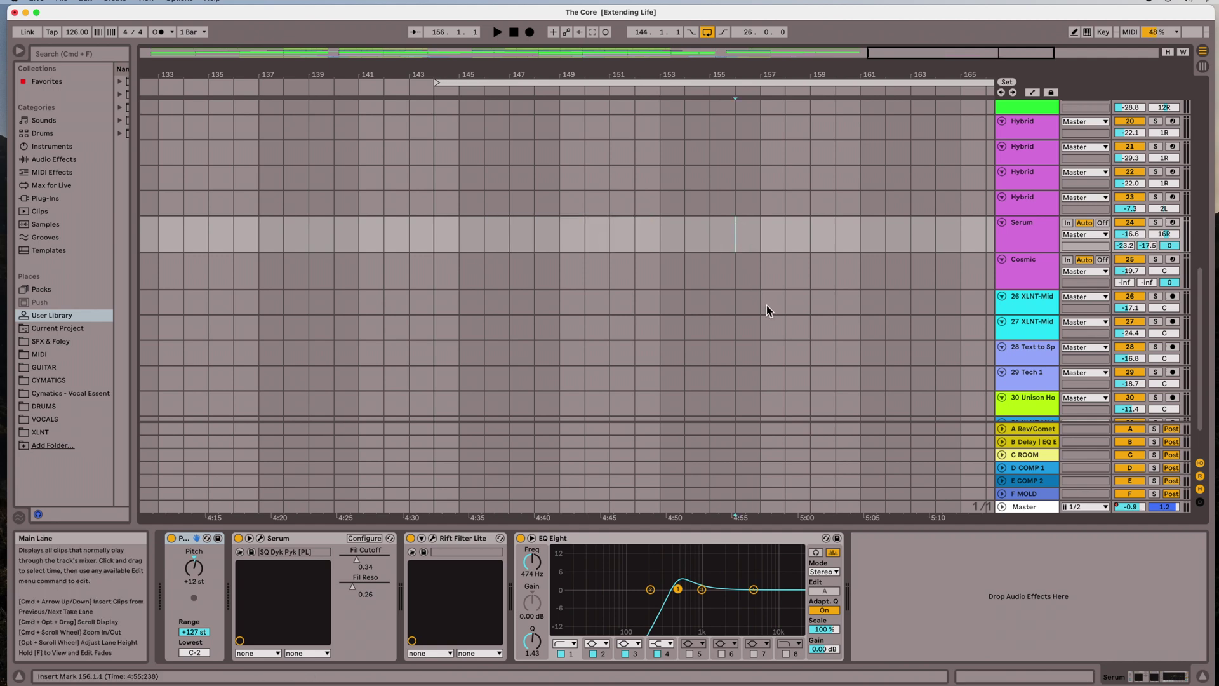
scroll(766, 310, down, 2)
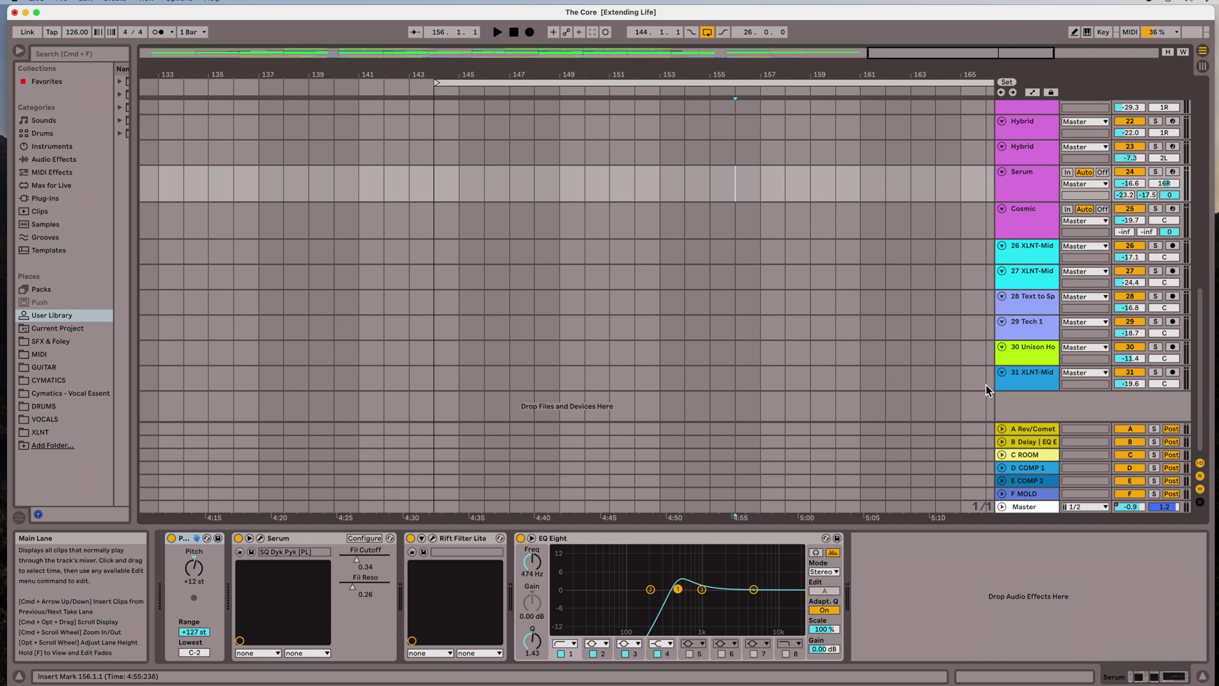
click(1022, 386)
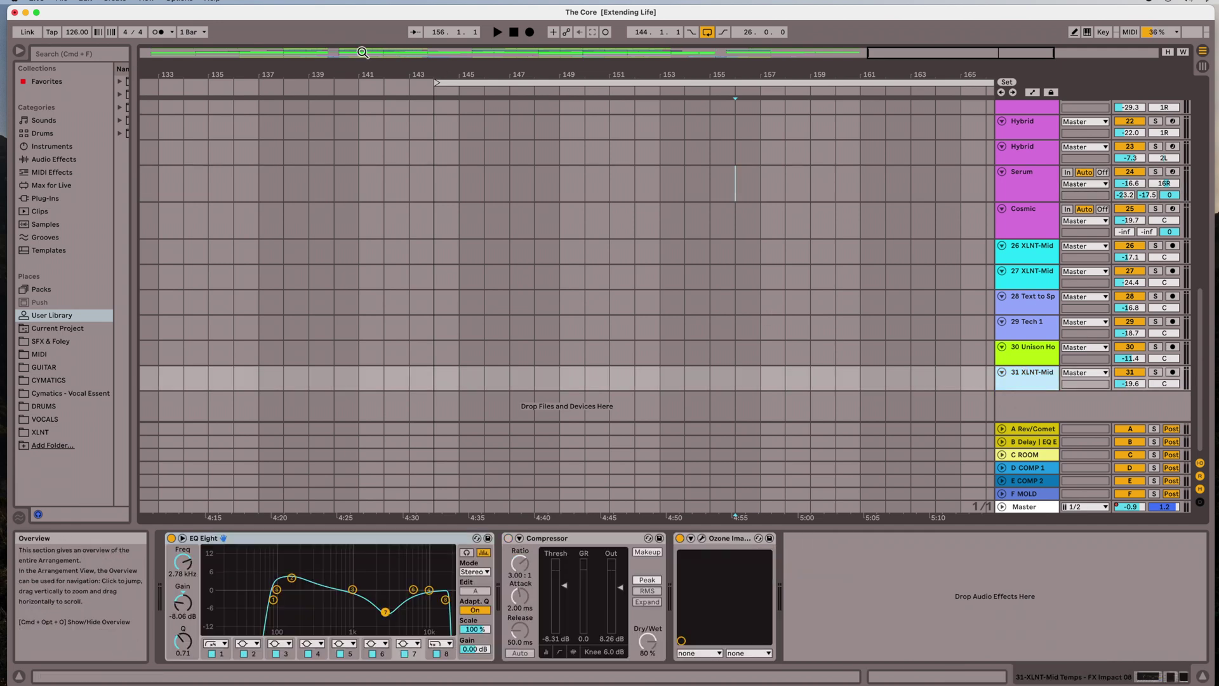
Step: Insert two audio tracks, 32 Audio and 33 Audio, below 31 XLNT-Mid
click(89, 2)
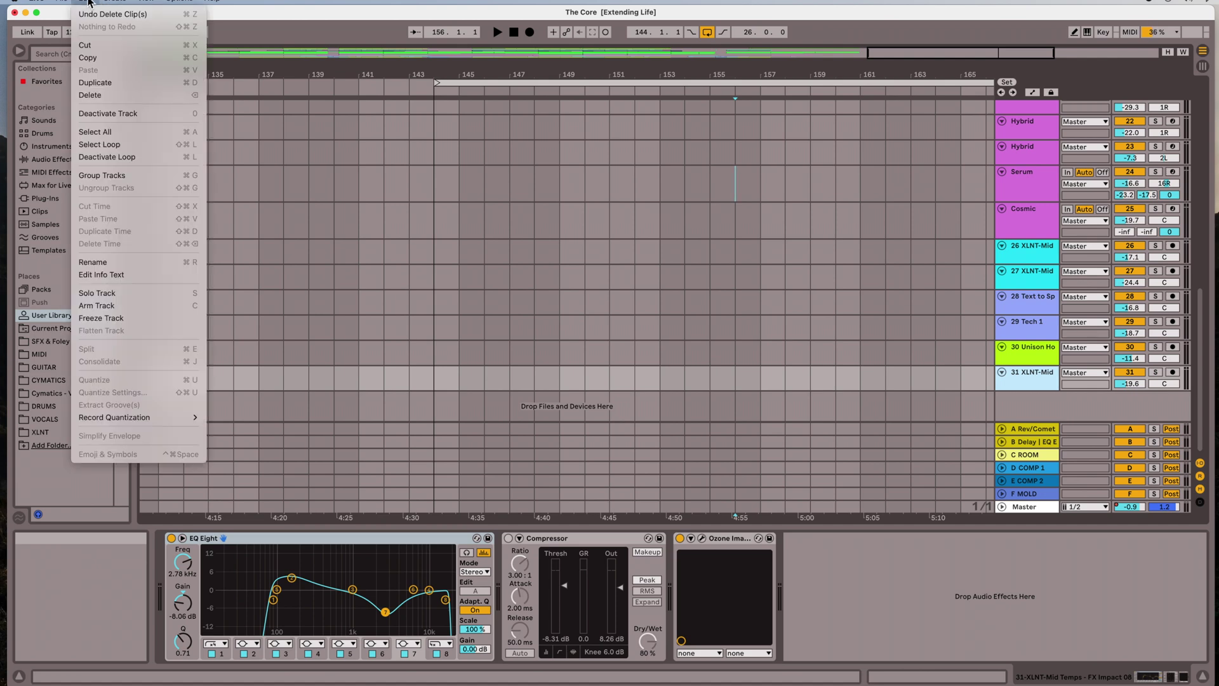
mouse_move(109, 2)
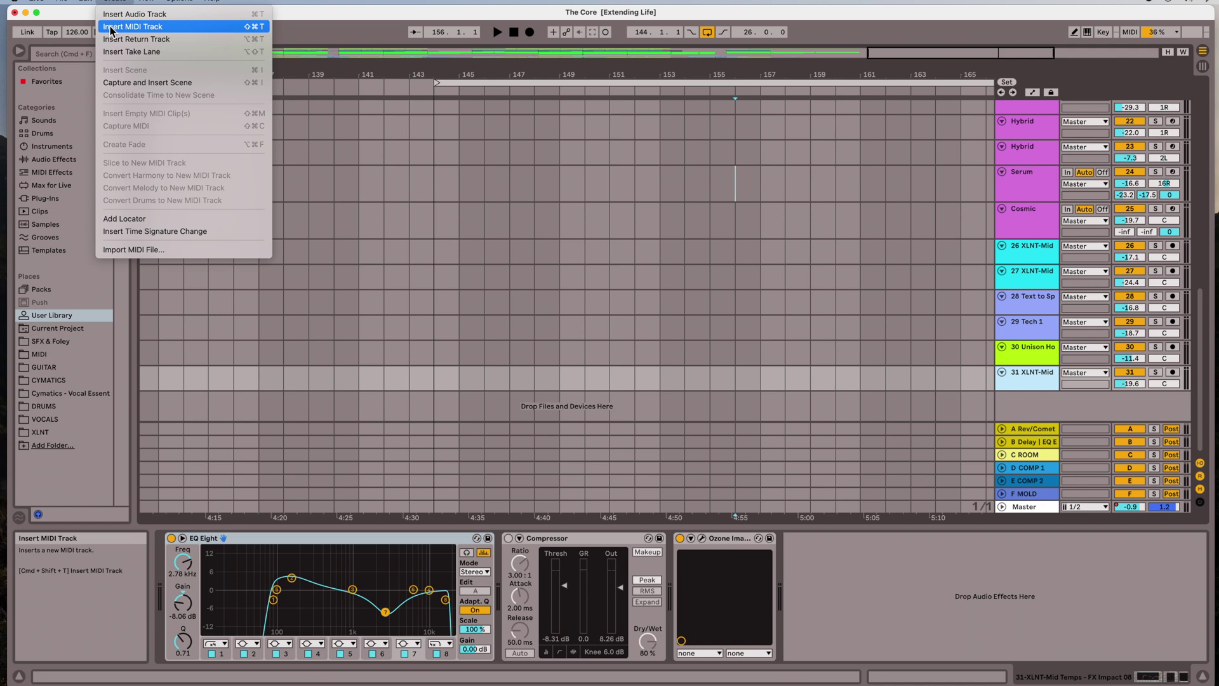
click(991, 386)
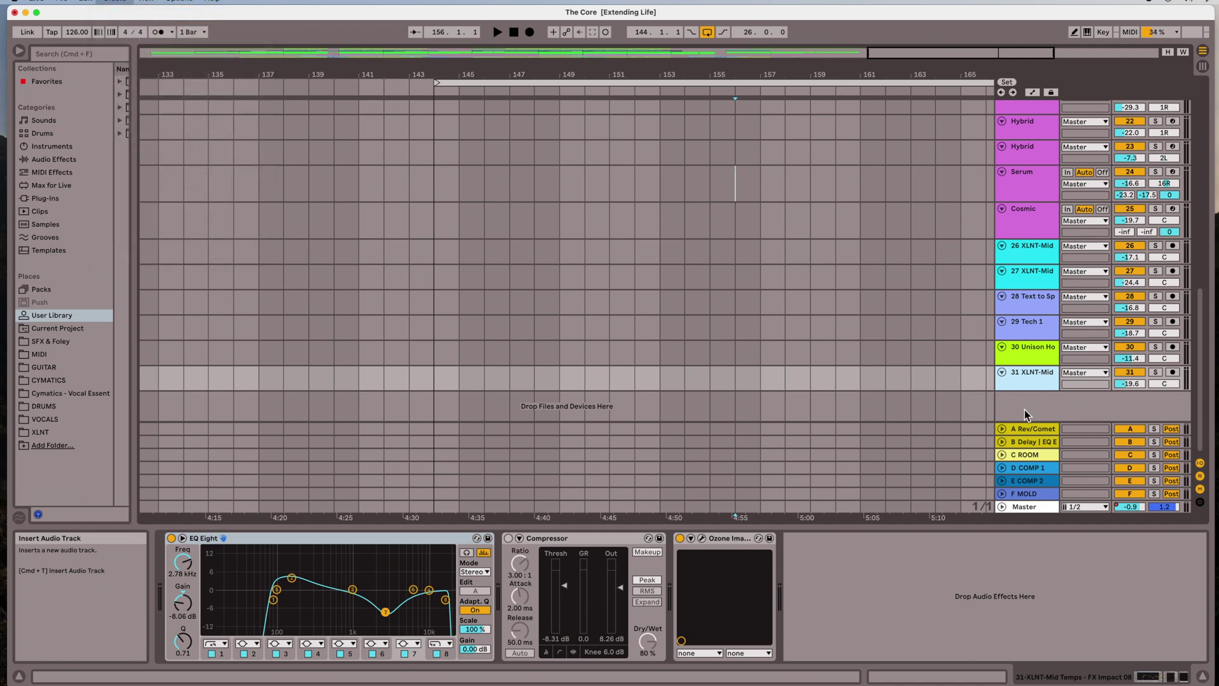
key(super+t)
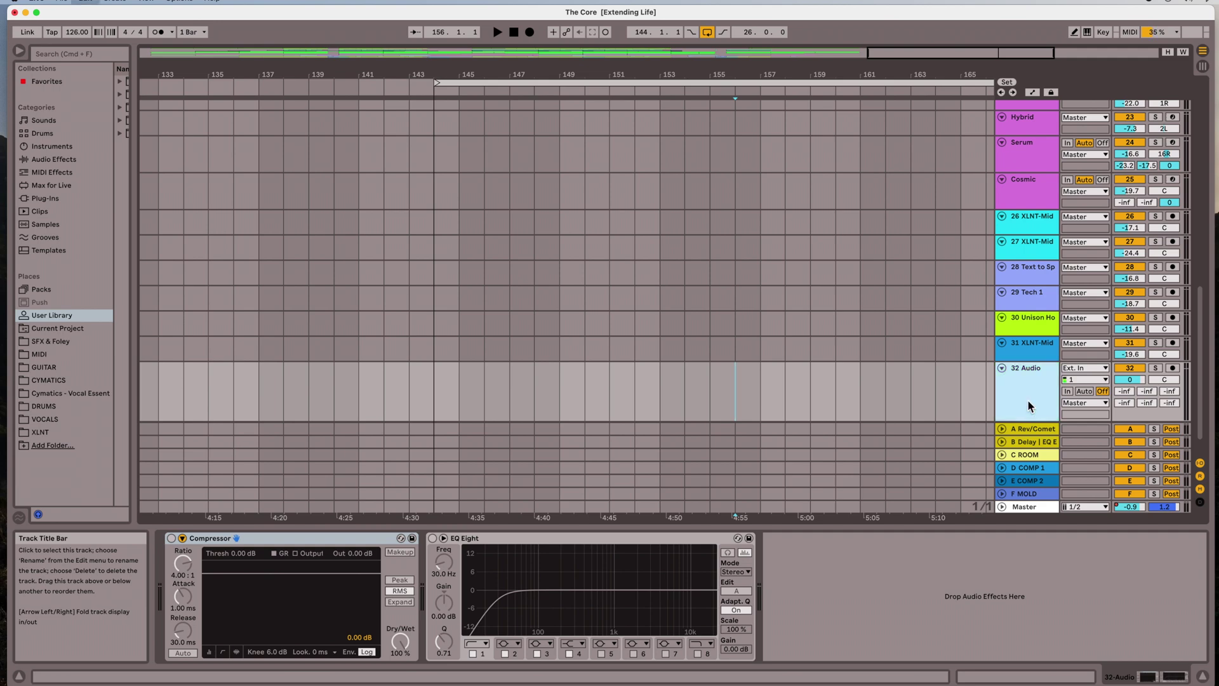
key(super+t)
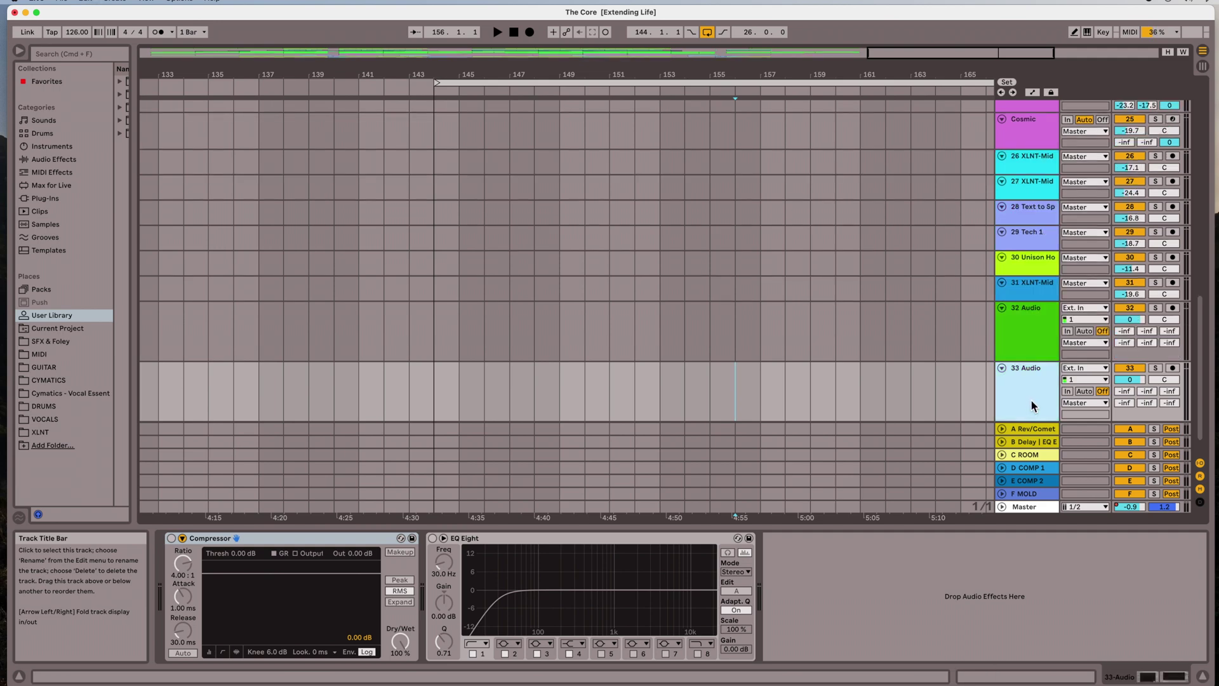
Step: Set 32 Audio's monitoring to Auto and arm both 32 Audio and 33 Audio
click(1036, 350)
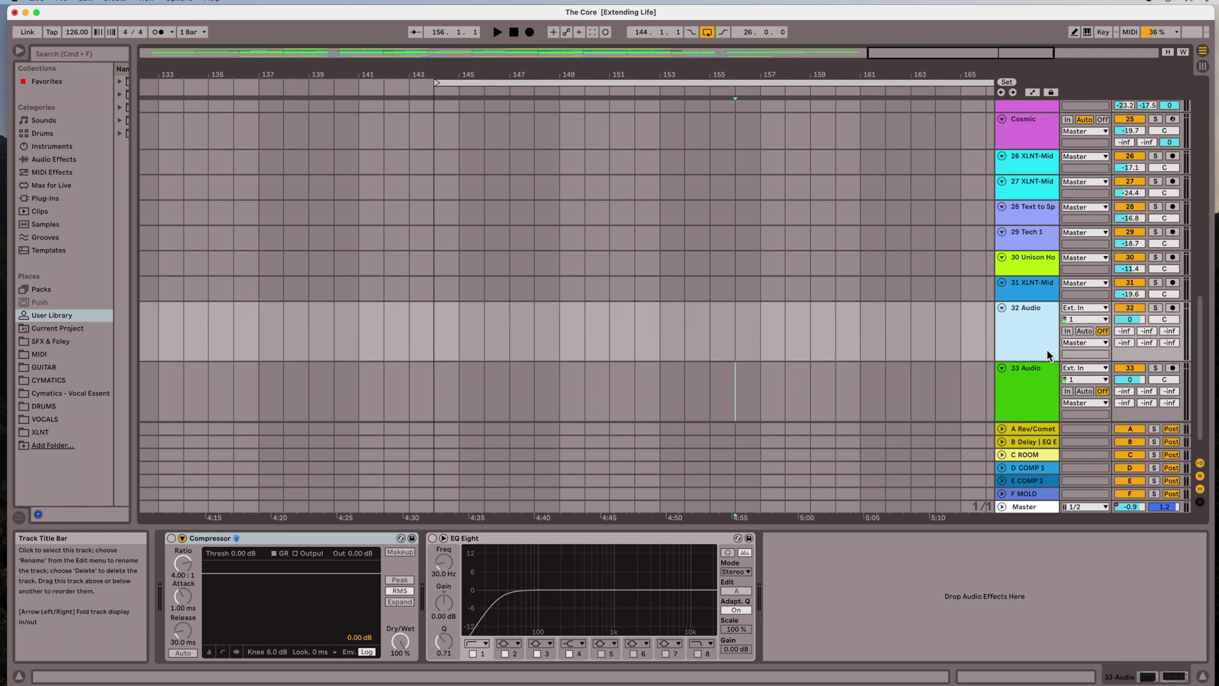
click(1085, 332)
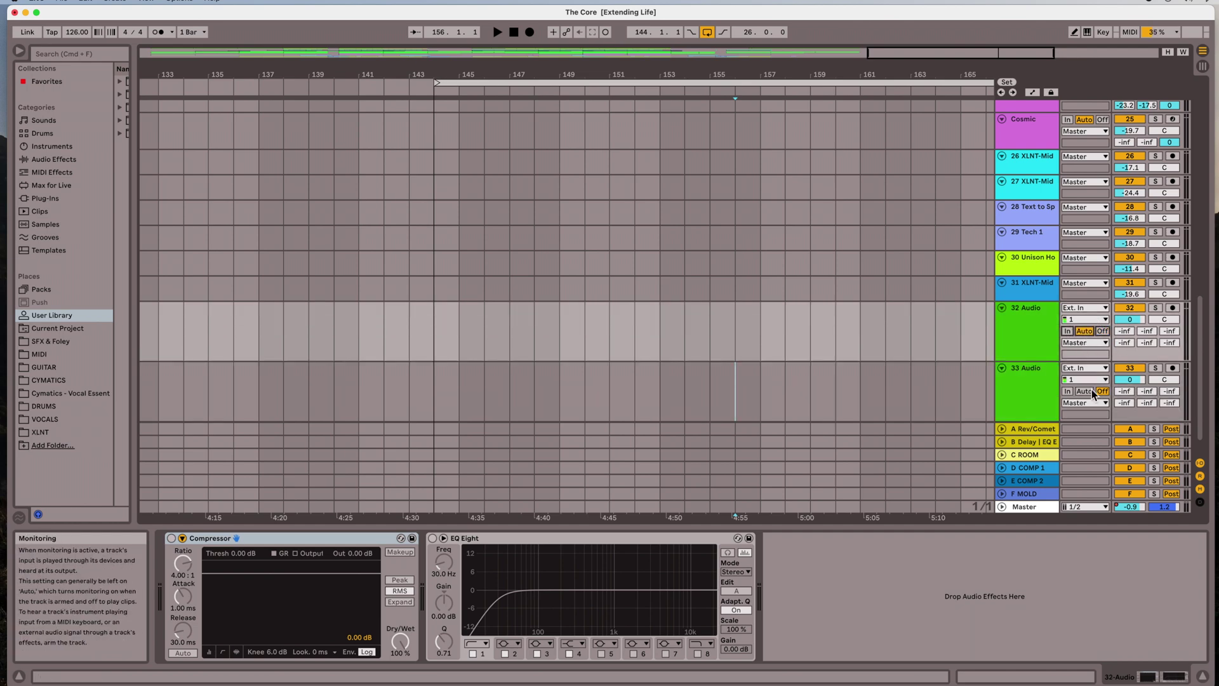
click(1172, 308)
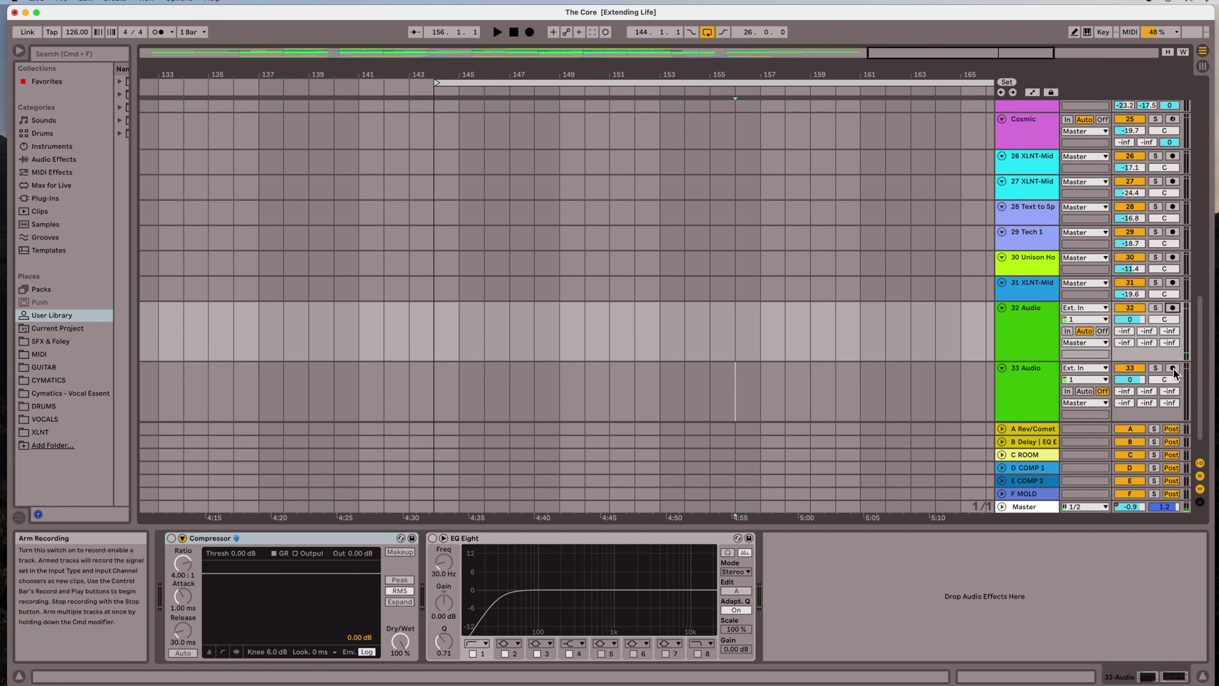
click(1173, 369)
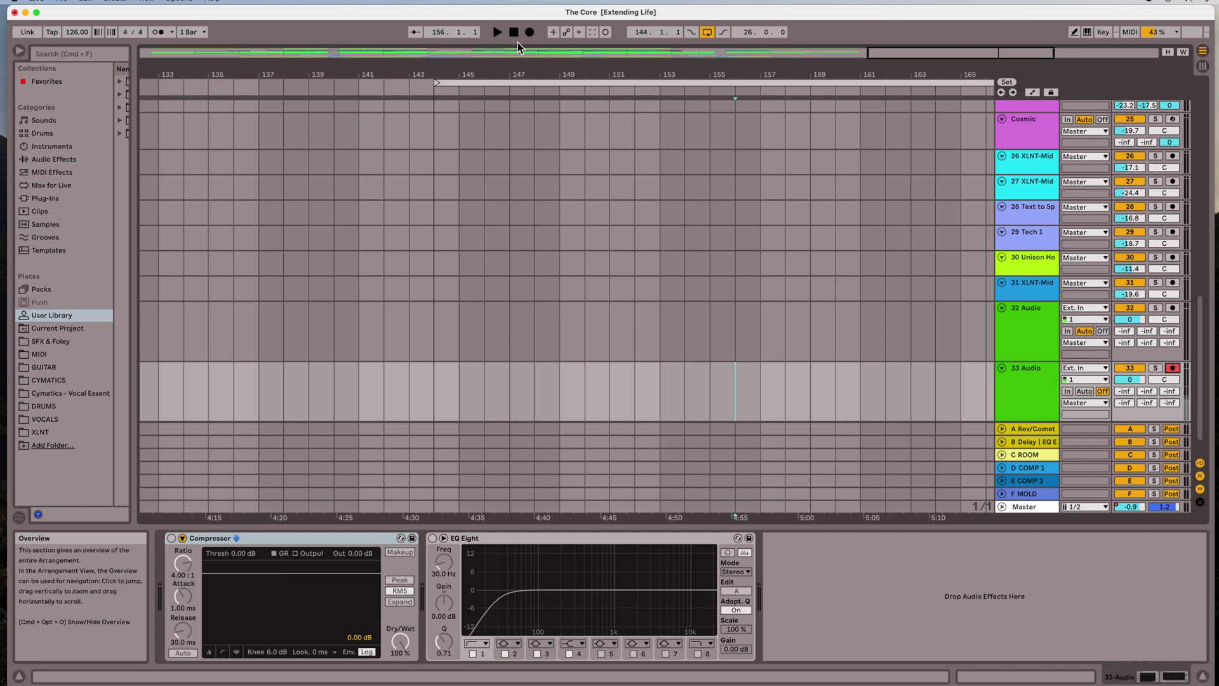
Step: Record a test take on 32 Audio and 33 Audio ending near bar 150, then disarm track 33
click(463, 84)
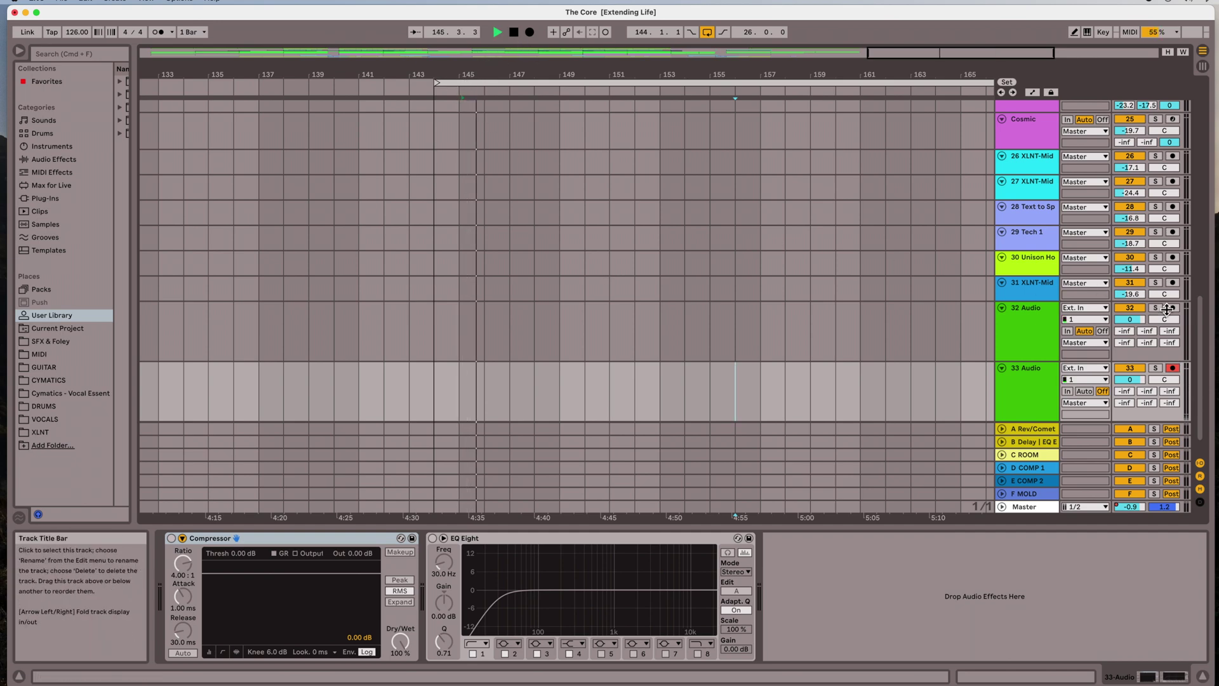
click(1166, 309)
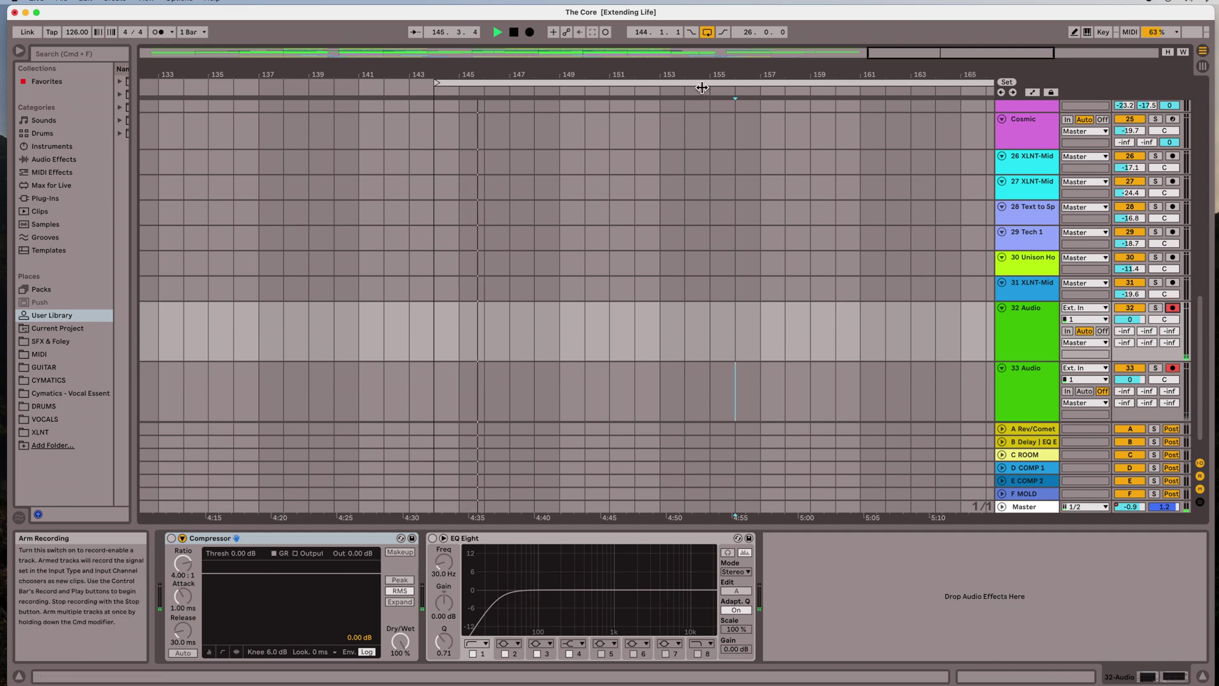
click(530, 33)
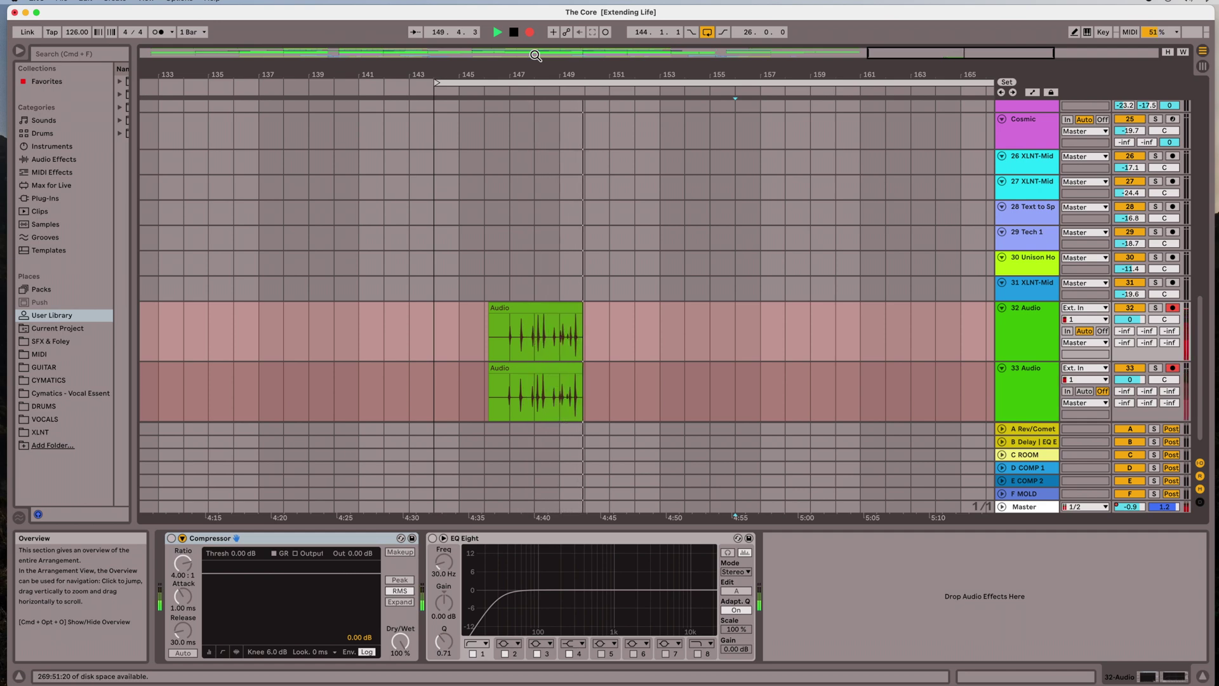
key(space)
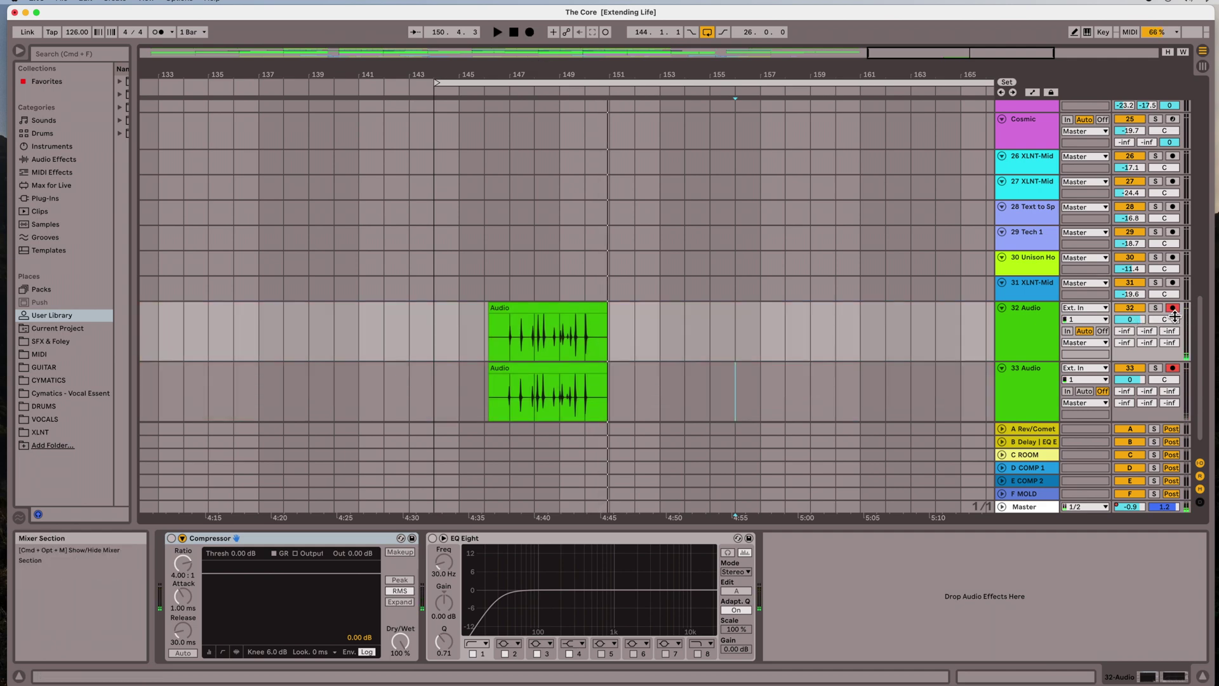
click(1174, 369)
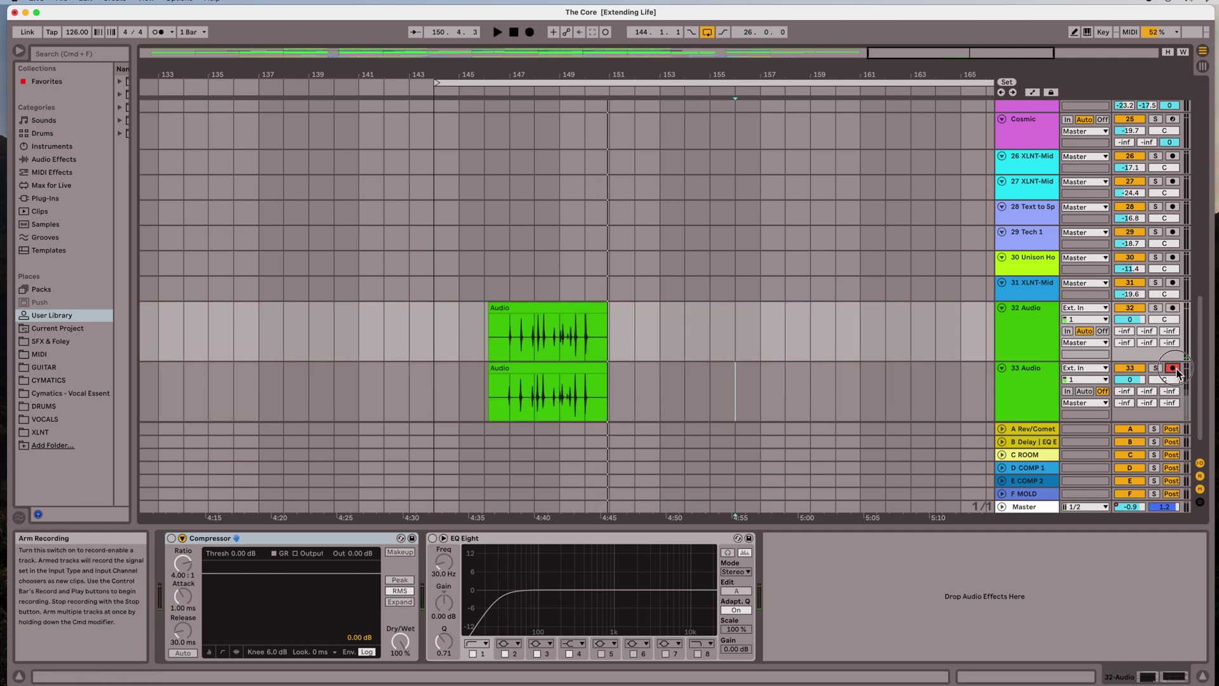
click(1174, 369)
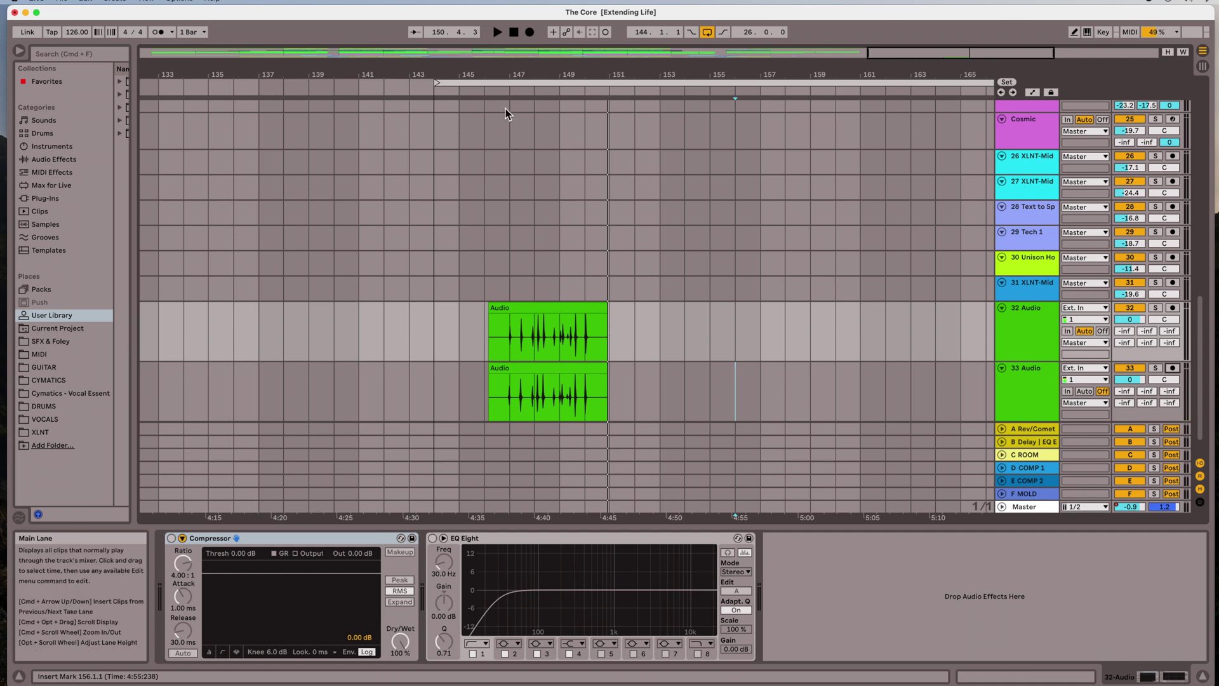
Step: Zoom into bar 147 to compare the hits of the two recorded Audio clips, then zoom back out
drag(493, 75, 492, 254)
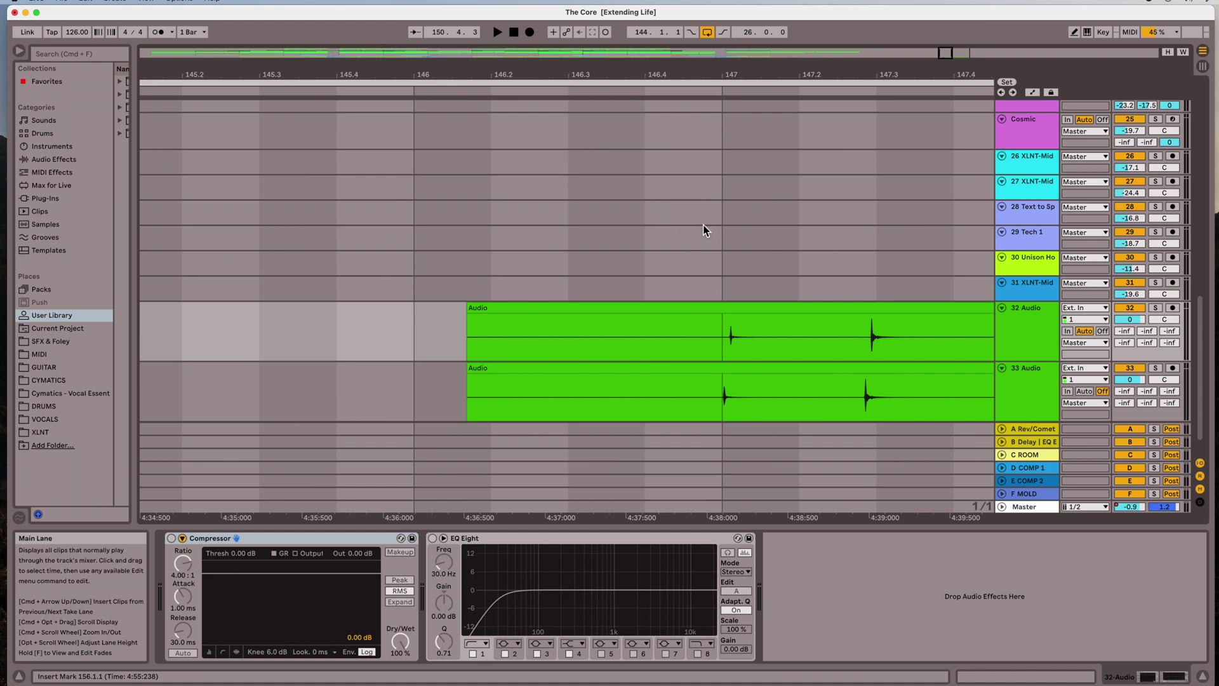
scroll(704, 228, right, 3)
scroll(705, 230, right, 3)
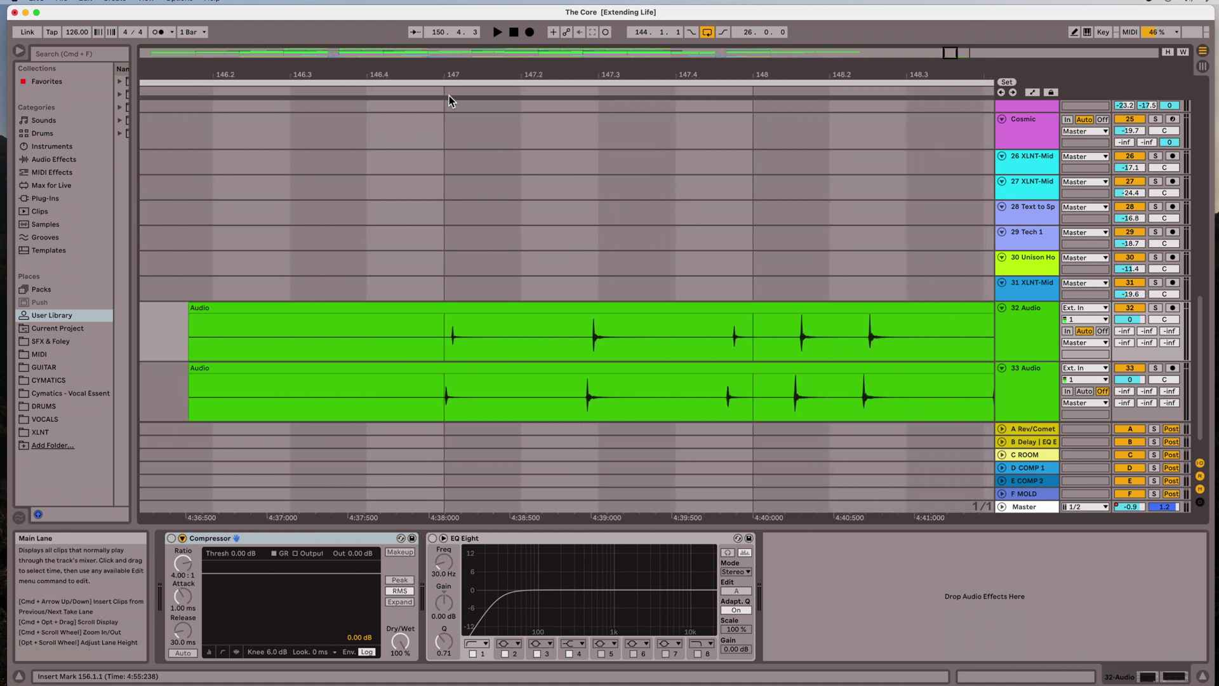
drag(447, 69, 460, 140)
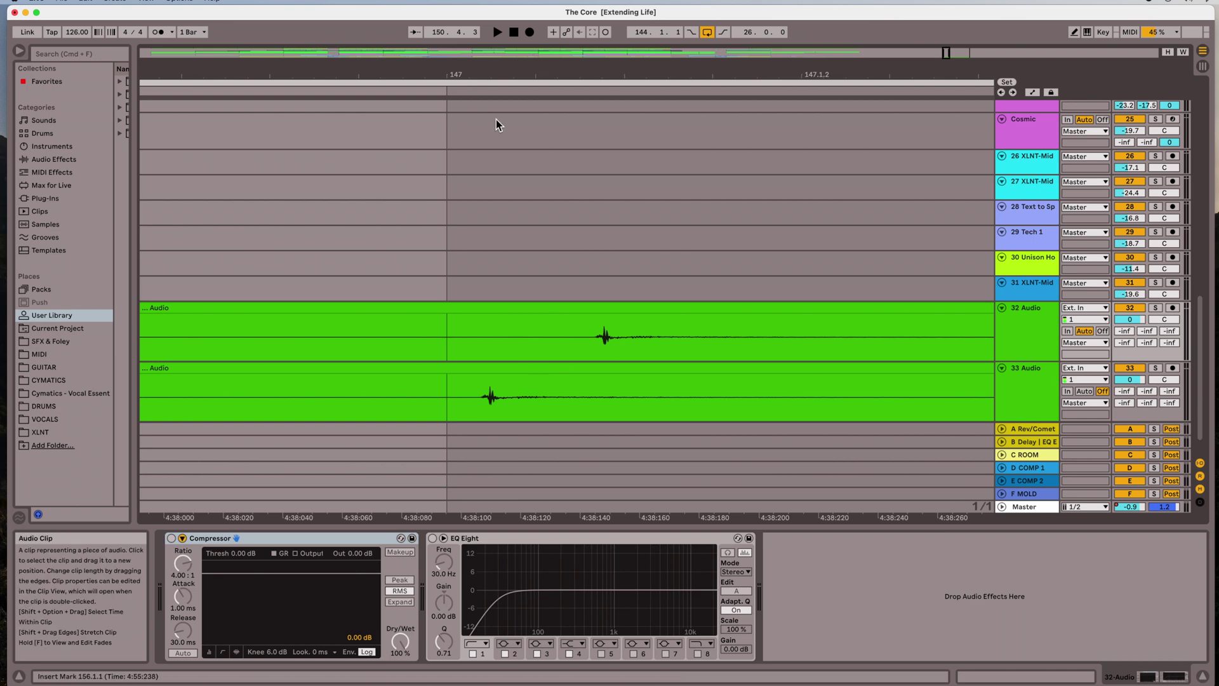
drag(525, 79, 525, 64)
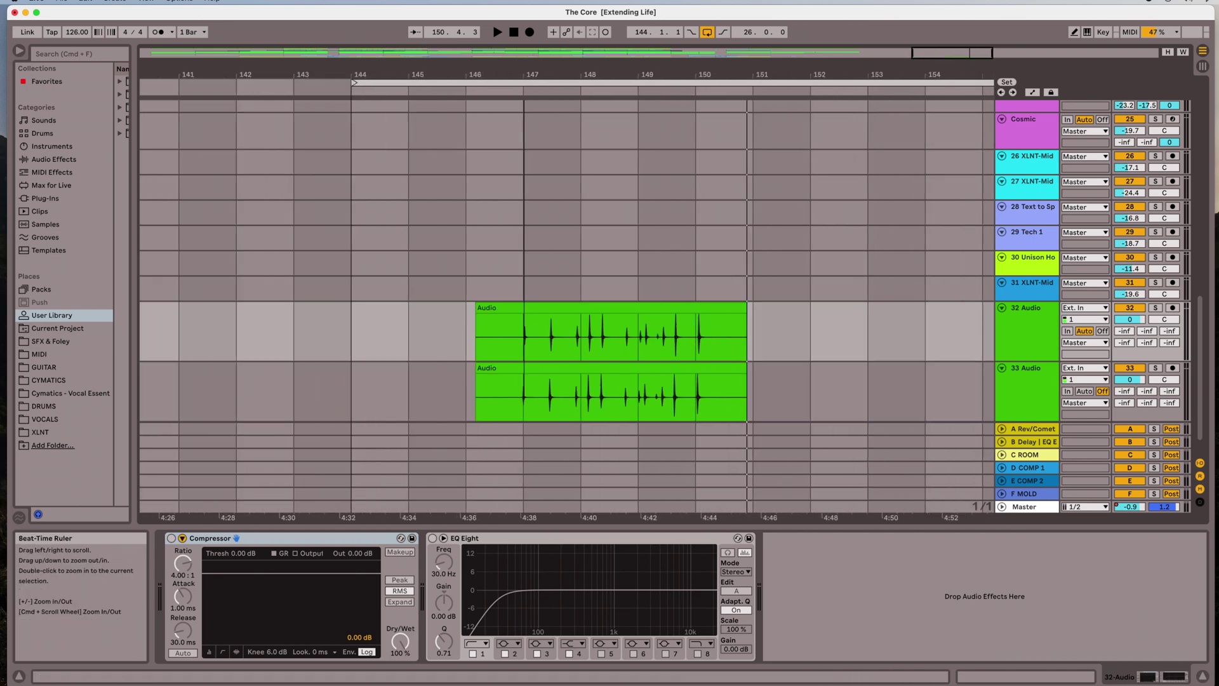
drag(525, 75, 525, 63)
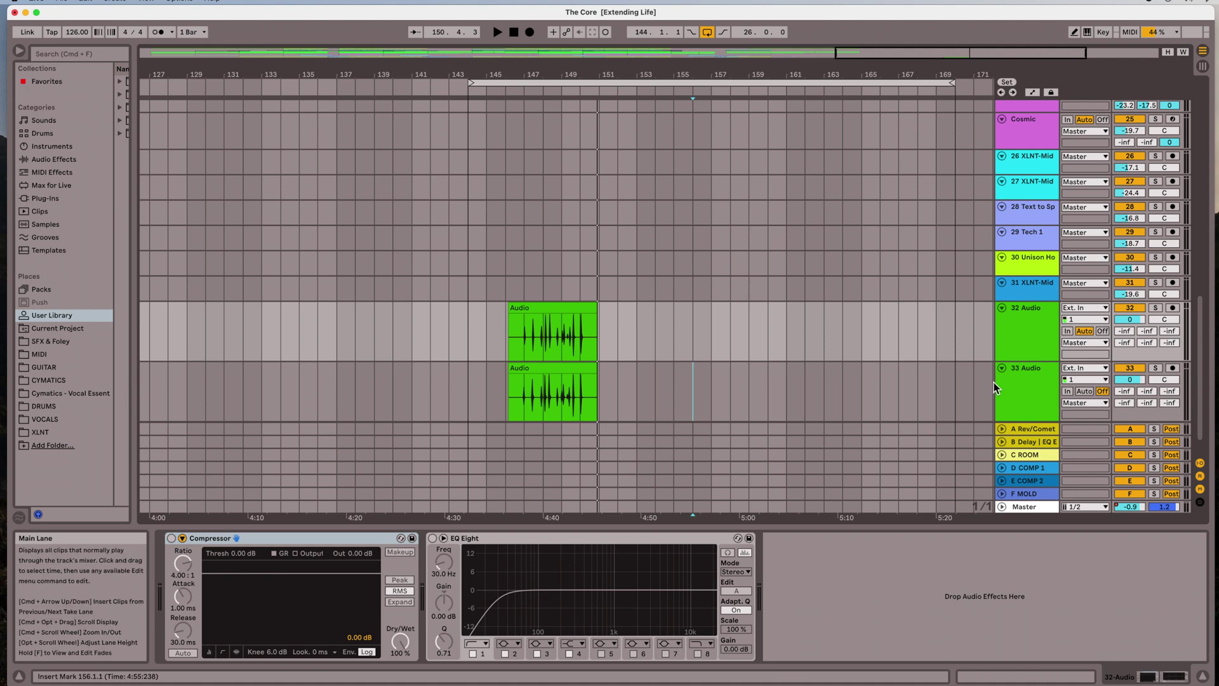
Step: Delete the 33 Audio track and set 32 Audio's monitoring to Auto
click(1018, 344)
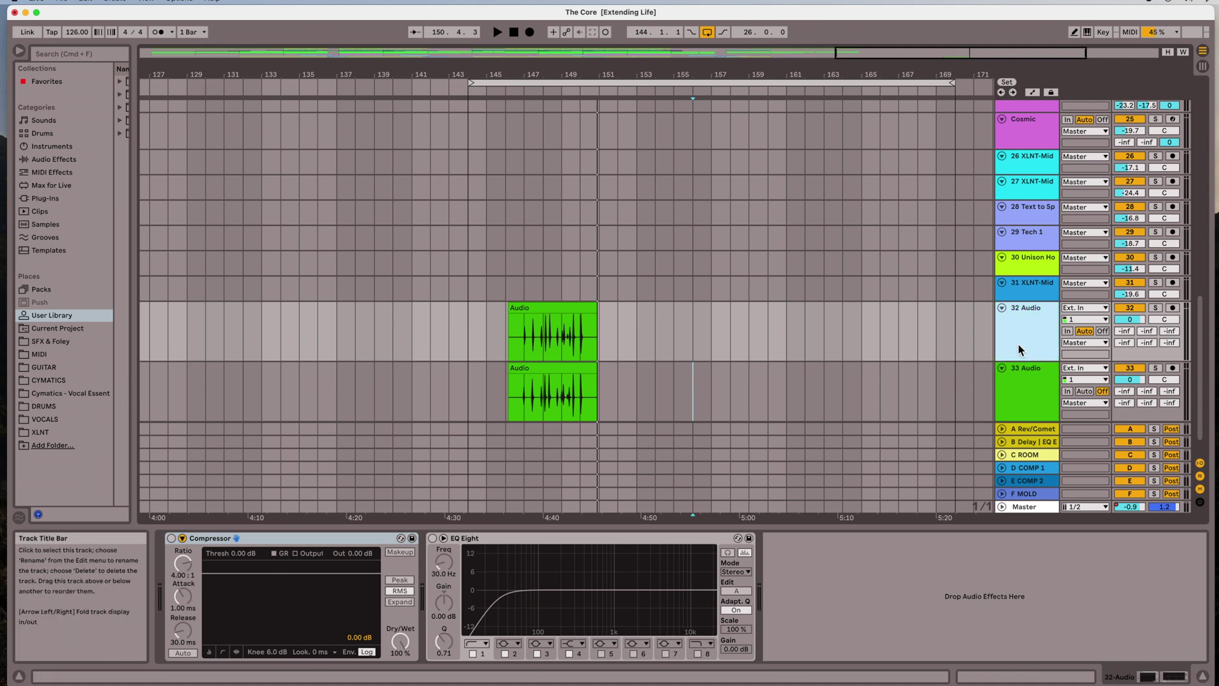
key(Delete)
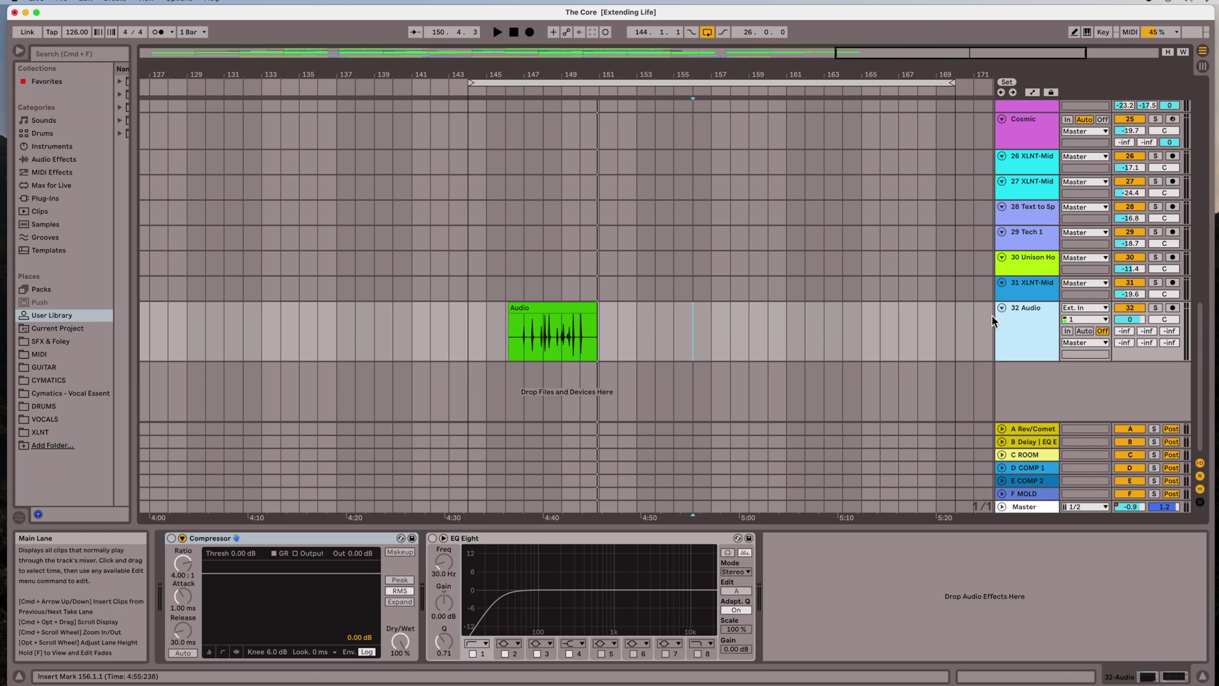
click(1086, 331)
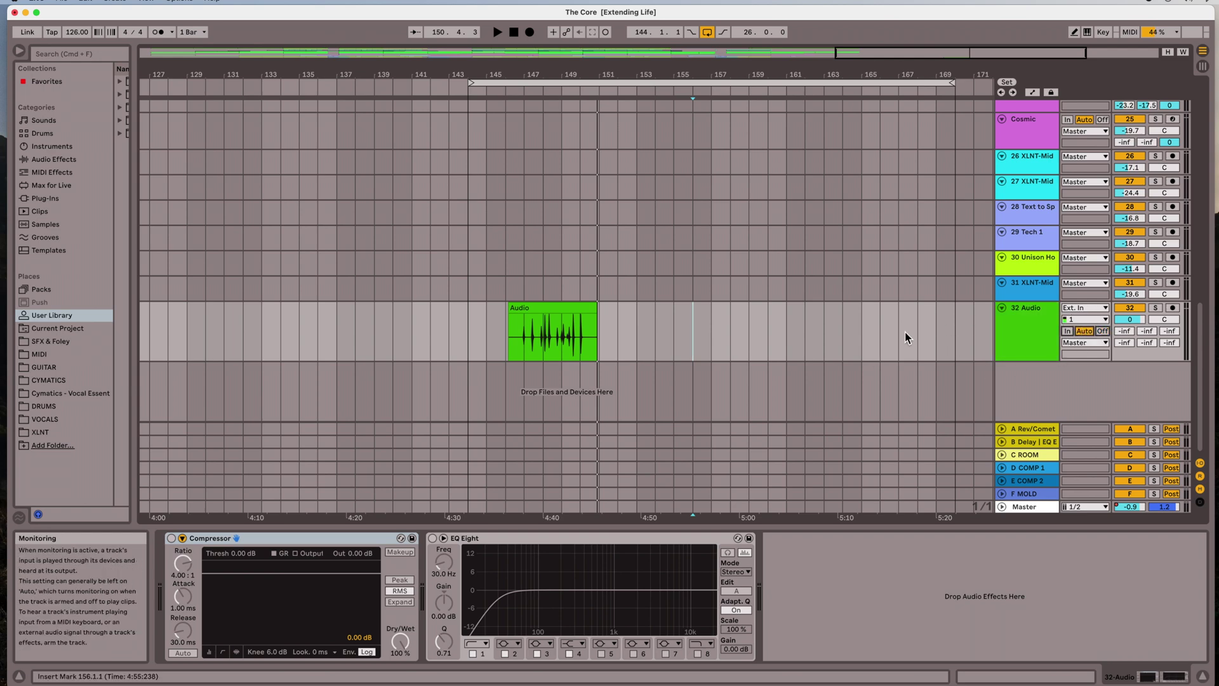
Step: Delete the recorded Audio clip on the 32 Audio track
scroll(815, 343, left, 5)
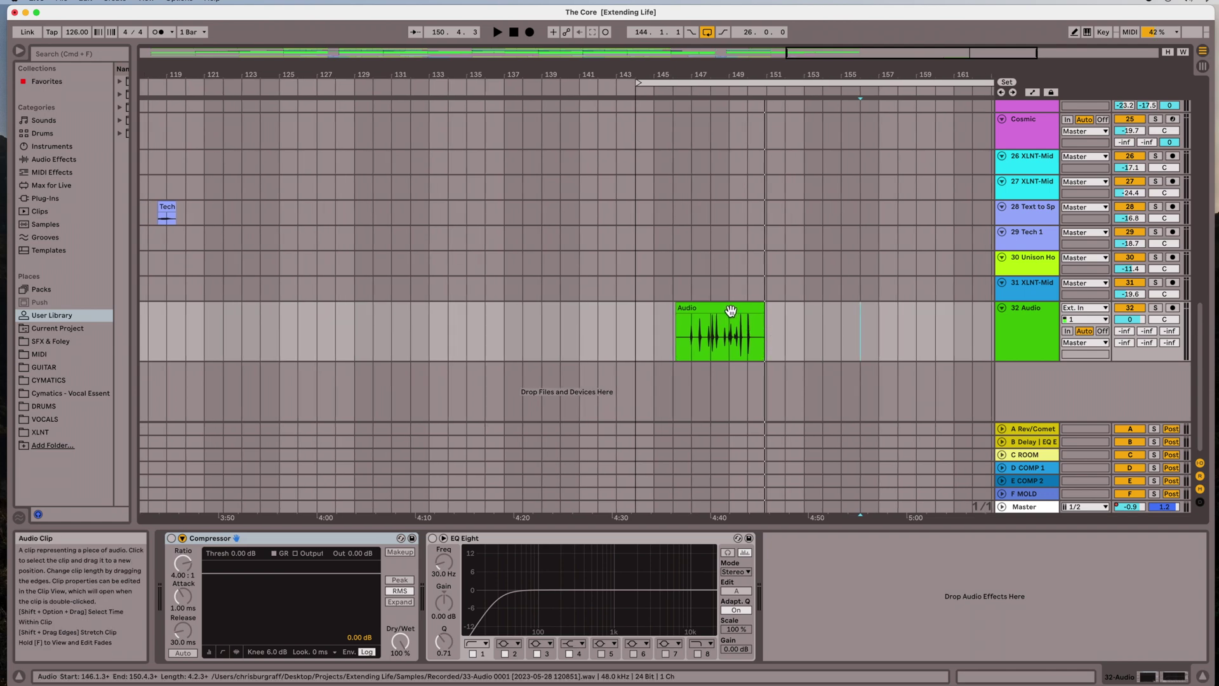
click(730, 310)
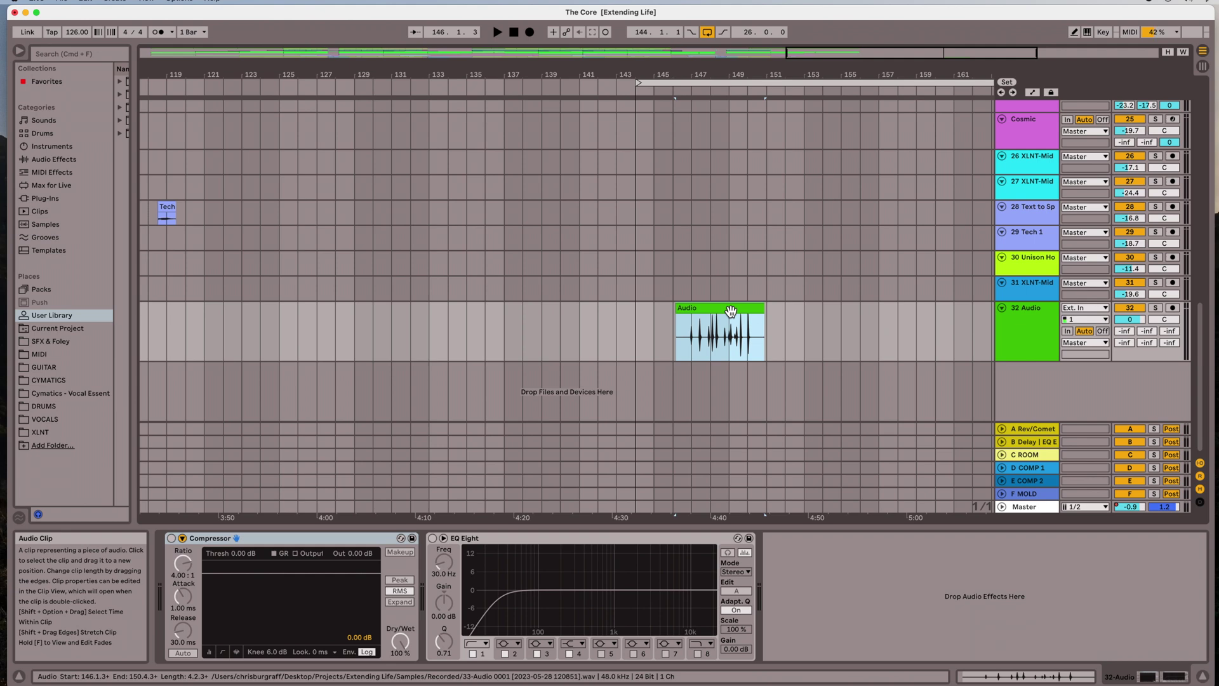
key(Delete)
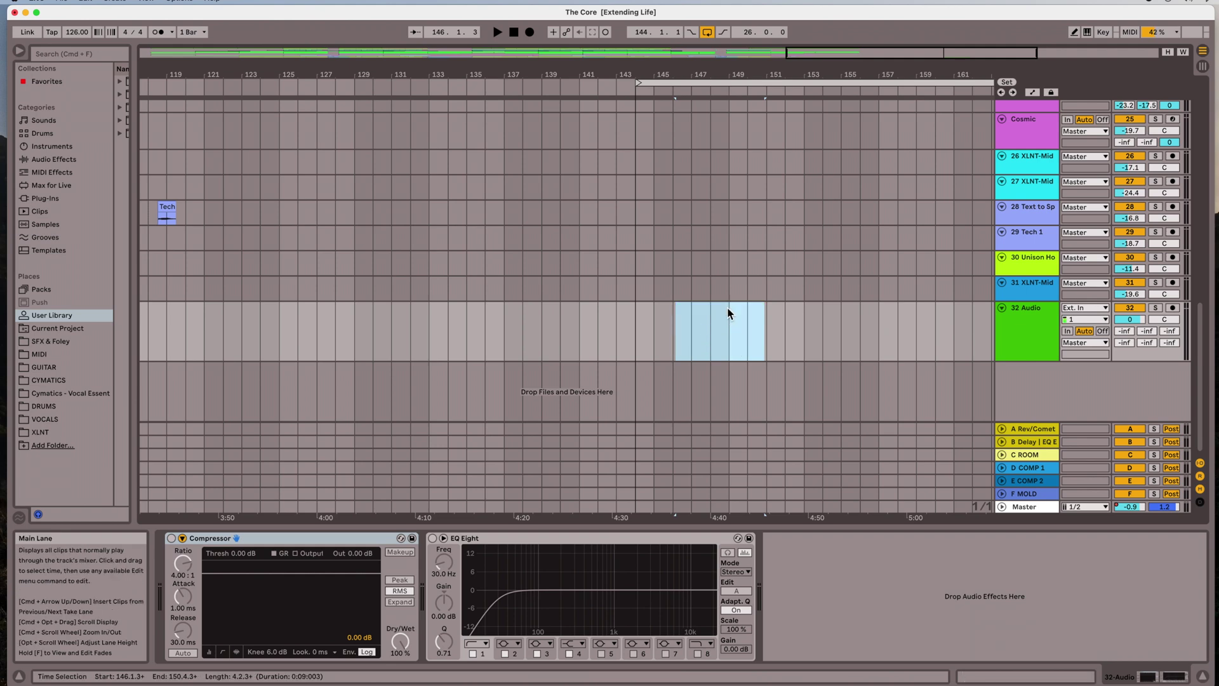
click(714, 292)
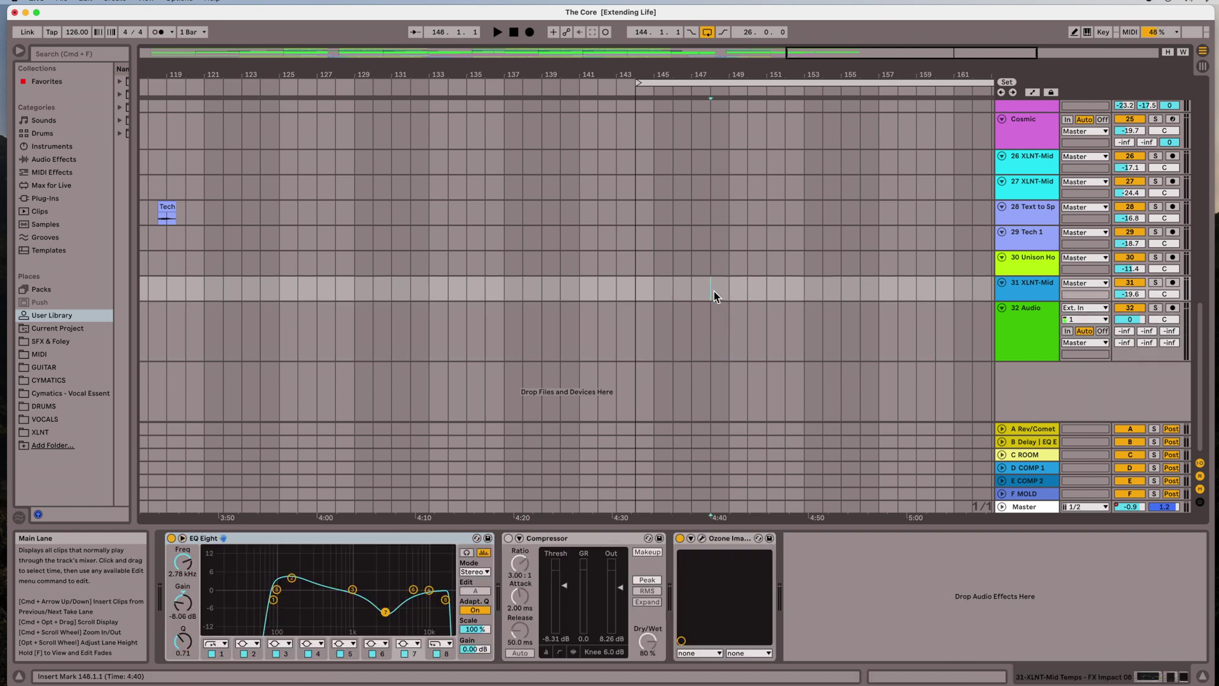
click(1010, 506)
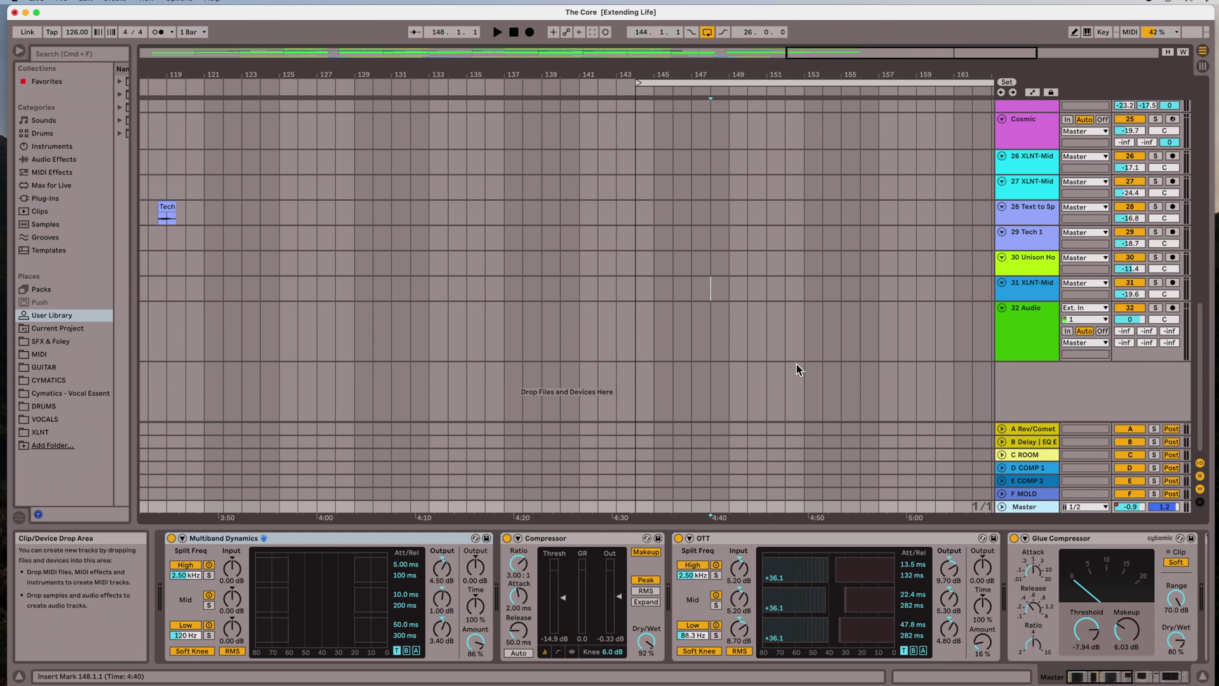
scroll(589, 295, left, 15)
scroll(589, 295, up, 8)
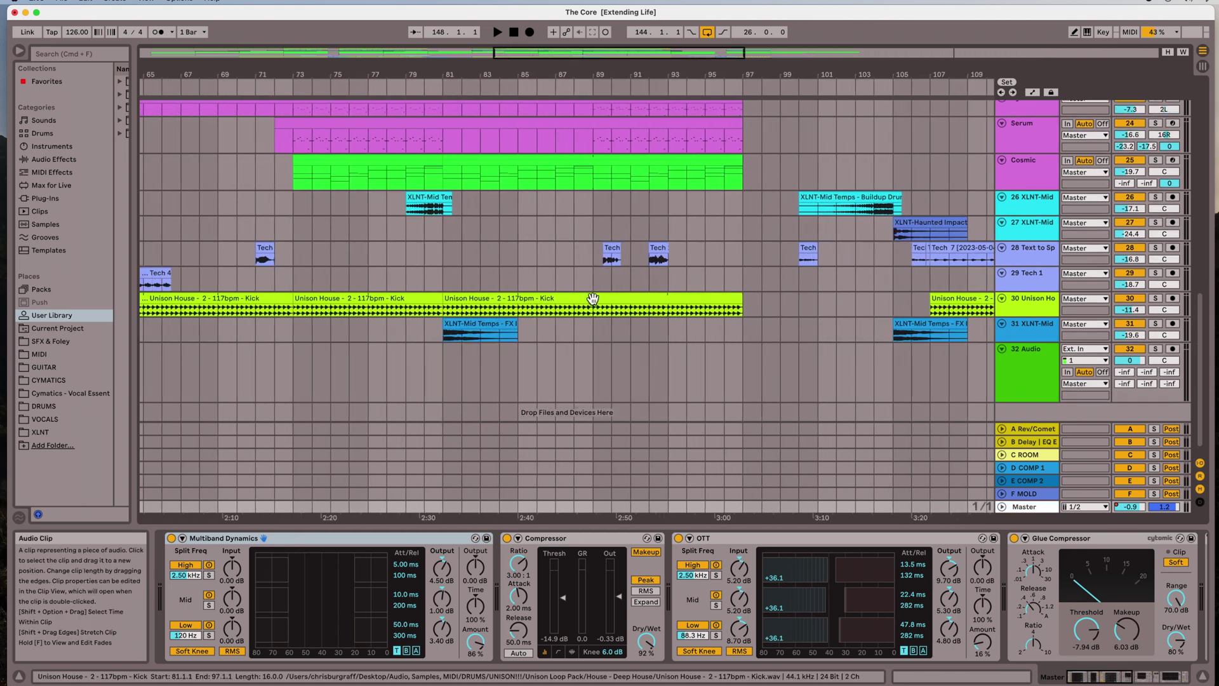
scroll(588, 296, right, 10)
scroll(589, 296, down, 8)
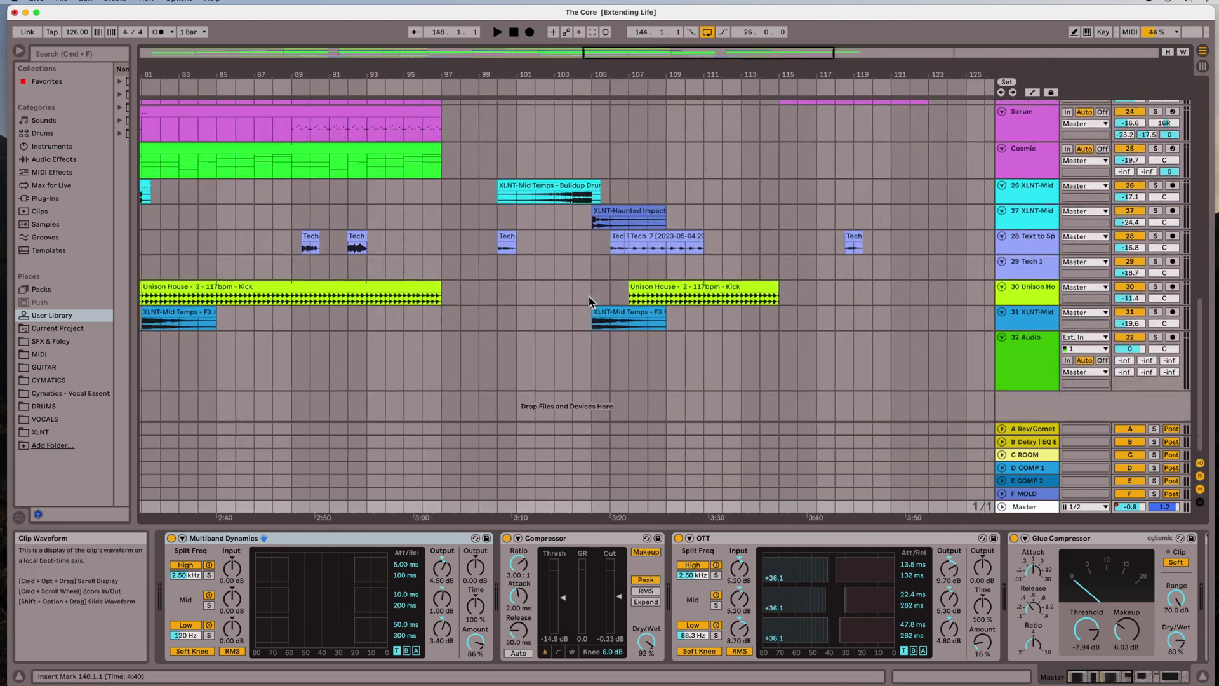
scroll(589, 296, right, 2)
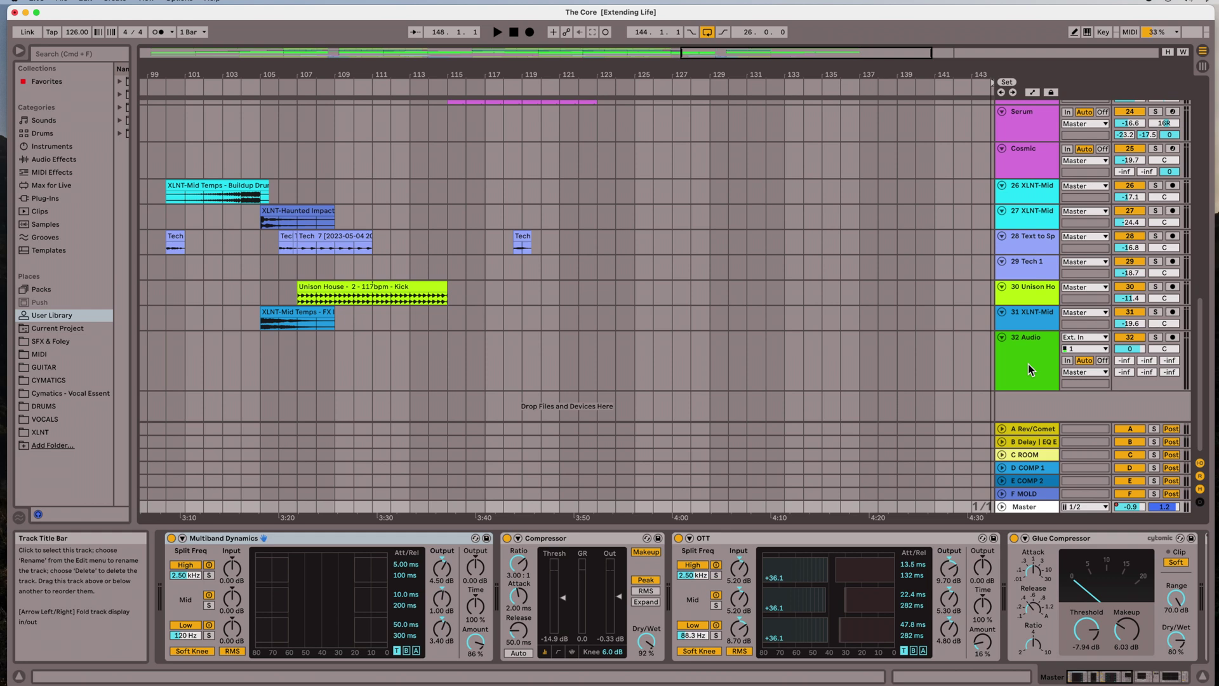
click(42, 2)
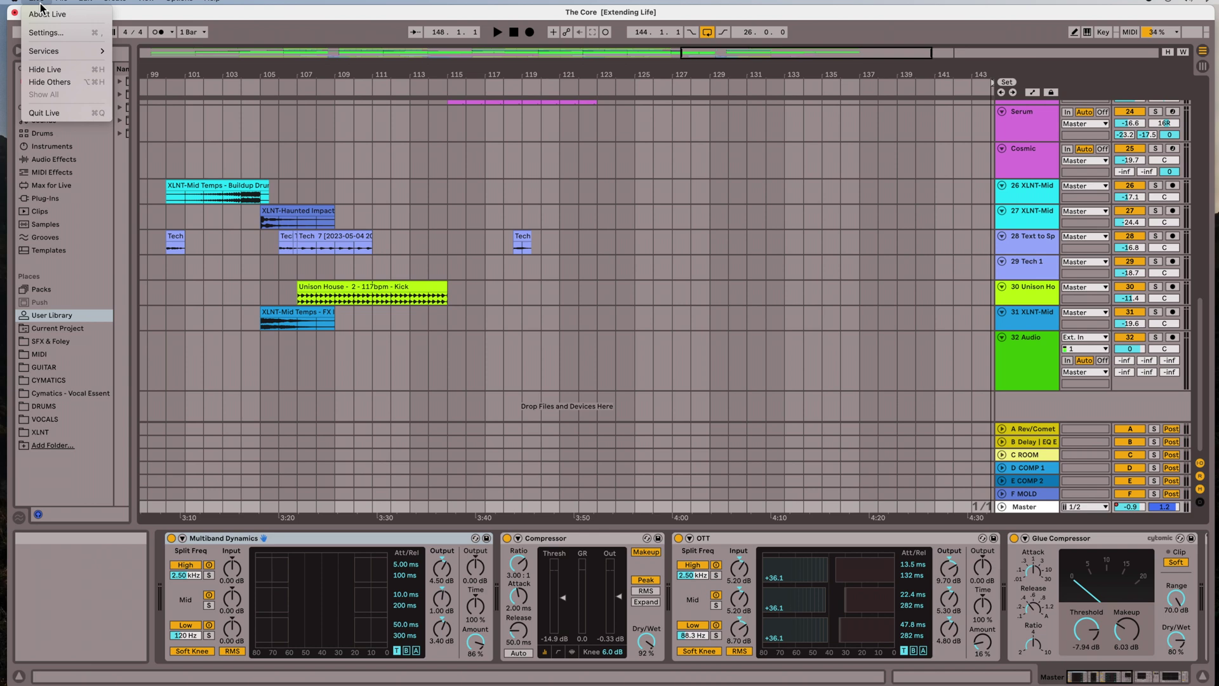
click(66, 35)
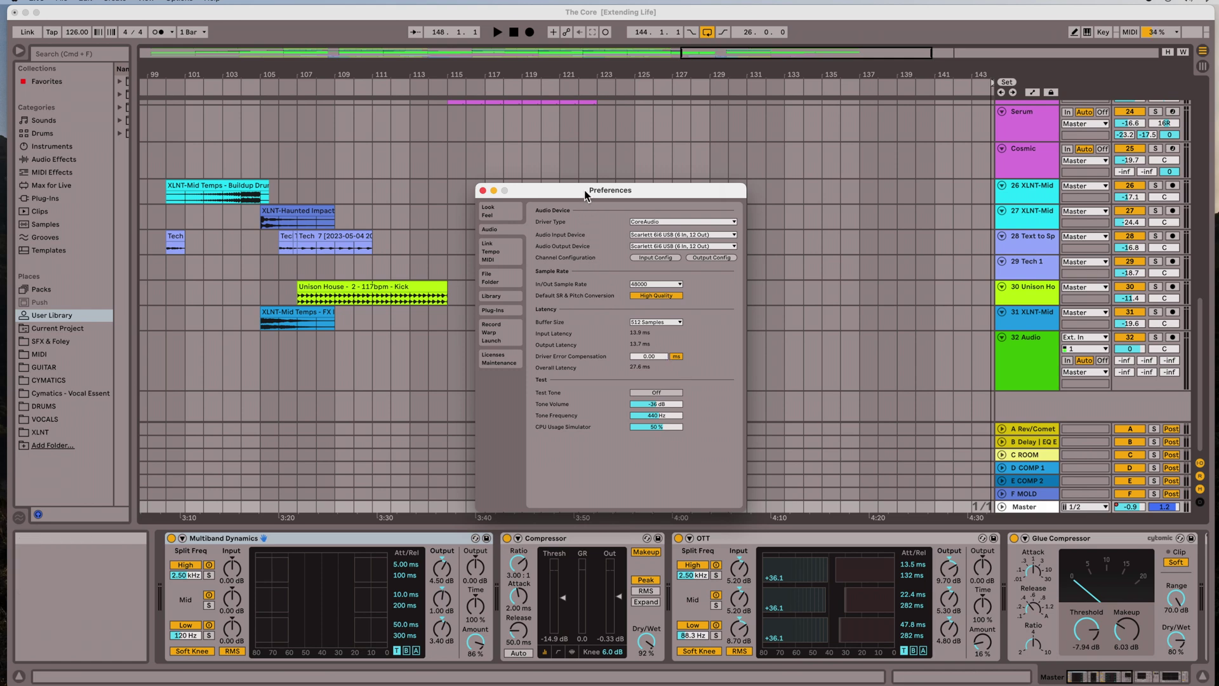
click(482, 190)
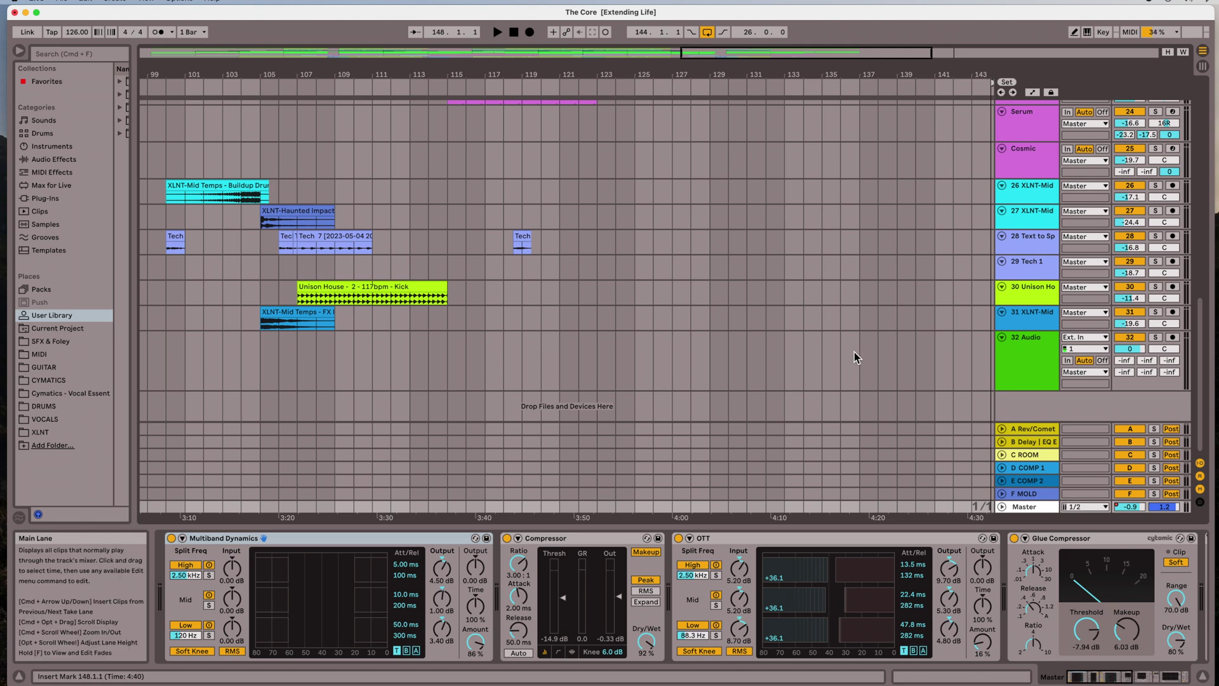
scroll(473, 293, up, 15)
scroll(473, 293, left, 15)
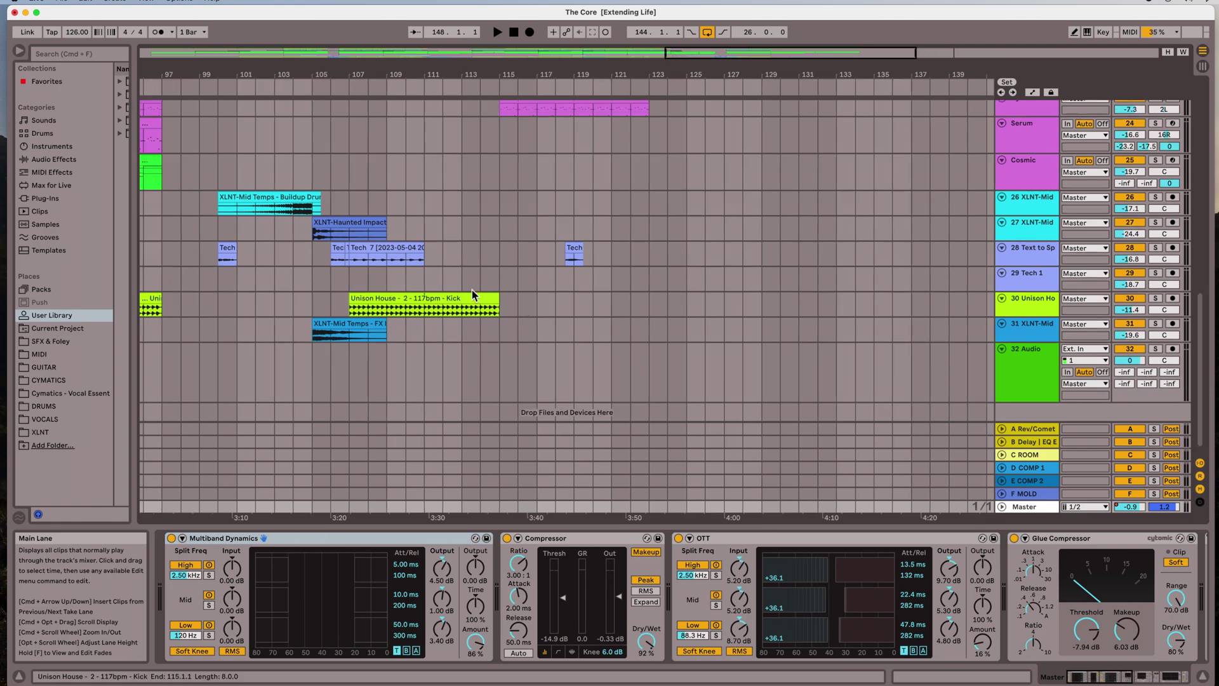
scroll(503, 281, down, 15)
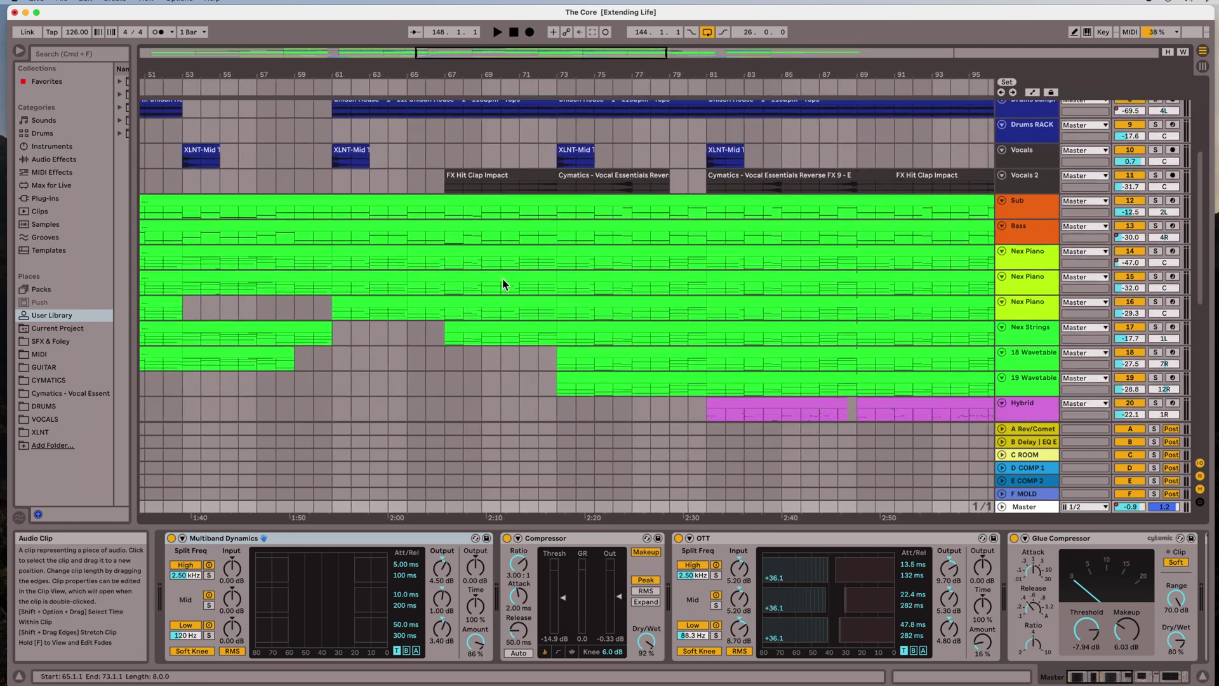
scroll(503, 279, left, 2)
scroll(504, 277, up, 10)
scroll(508, 276, right, 5)
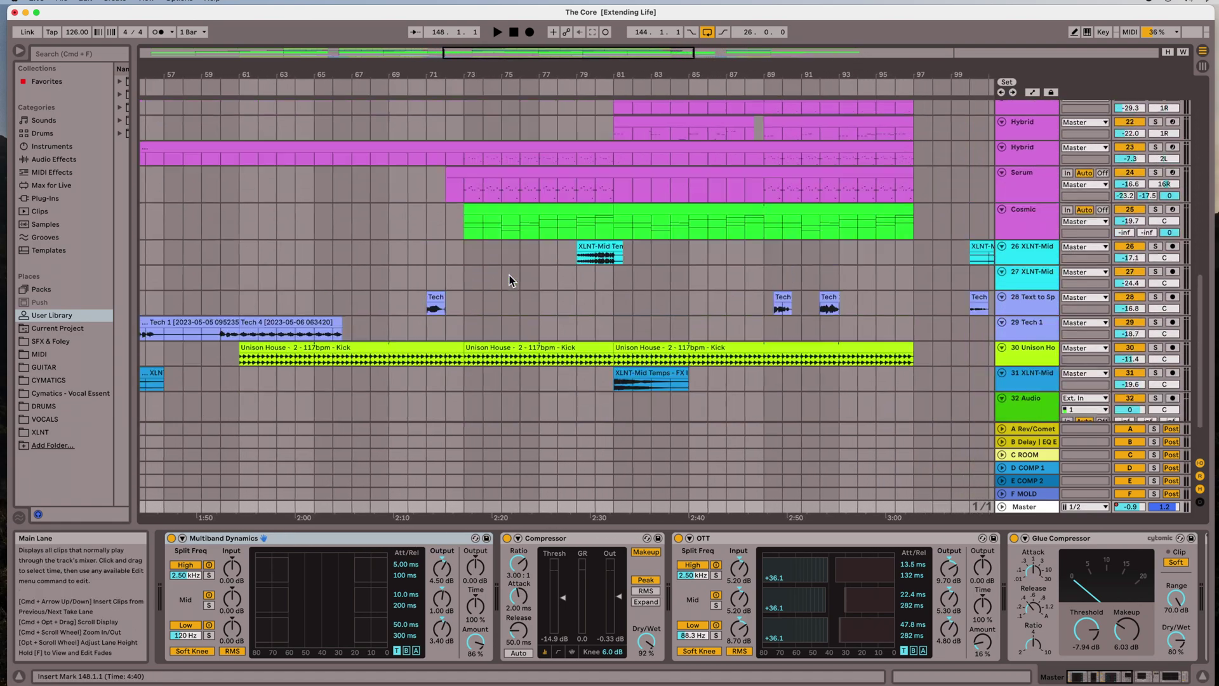
scroll(508, 275, down, 8)
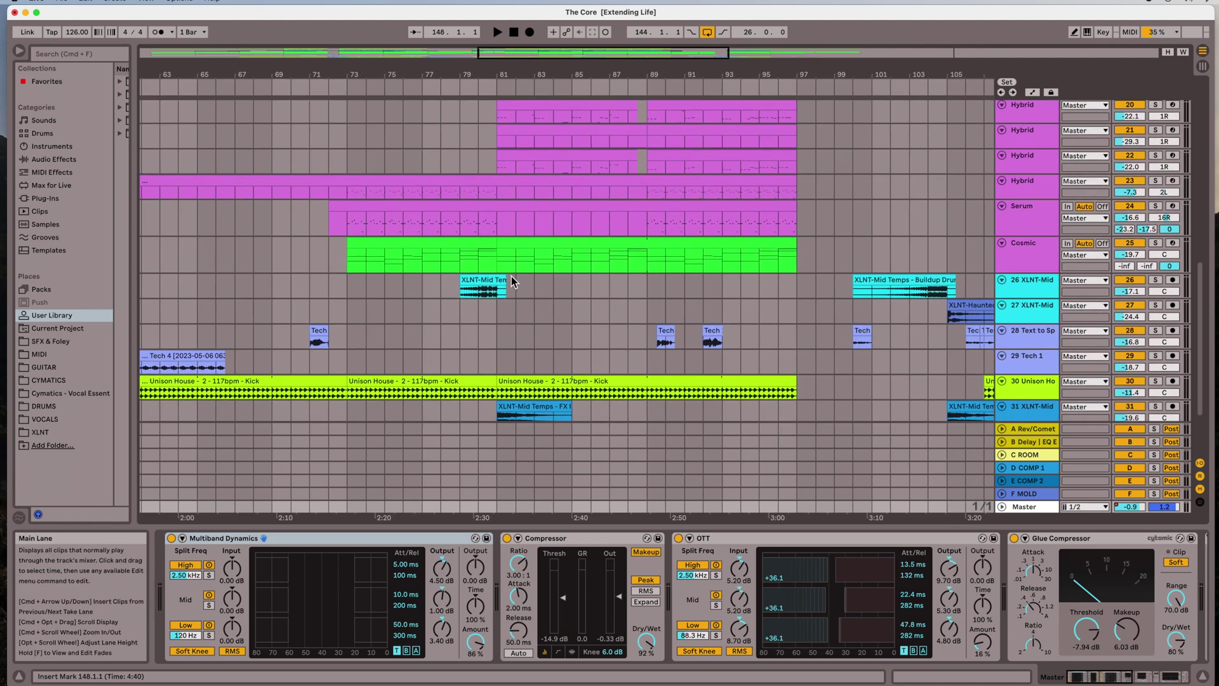
scroll(530, 275, right, 5)
scroll(530, 275, up, 3)
scroll(530, 277, up, 5)
scroll(530, 278, left, 2)
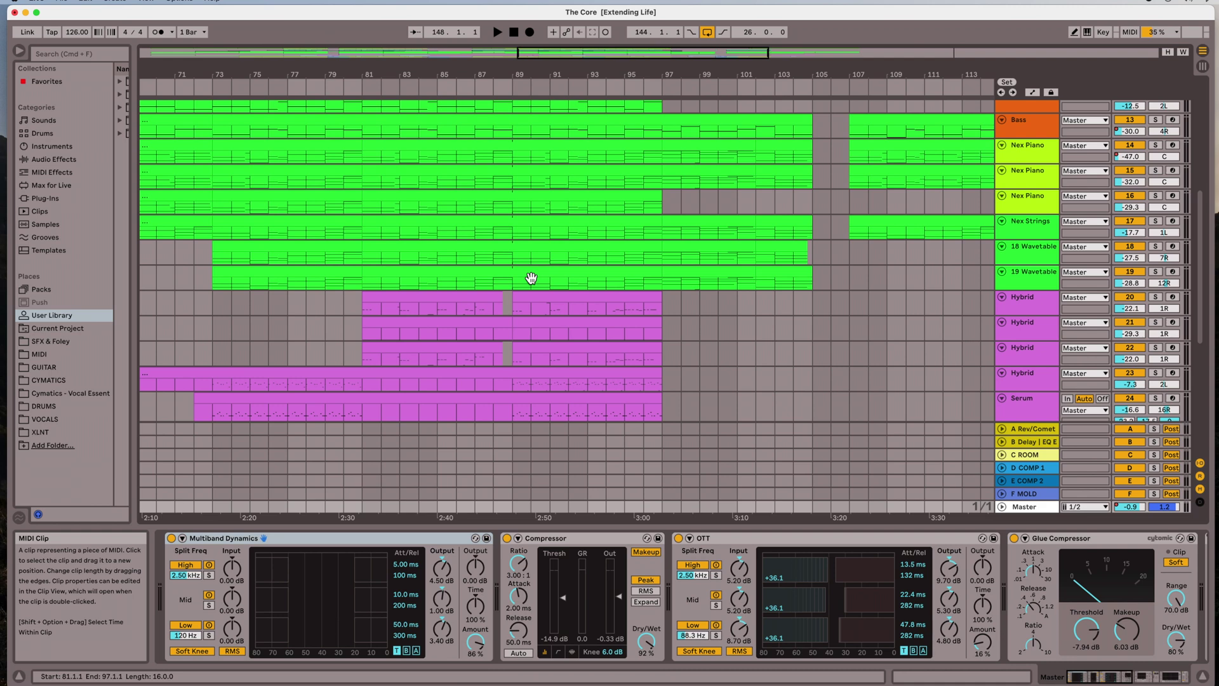
Step: Scroll the Arrangement to 32 Audio and the empty bars 141–183 after the song's end
click(46, 3)
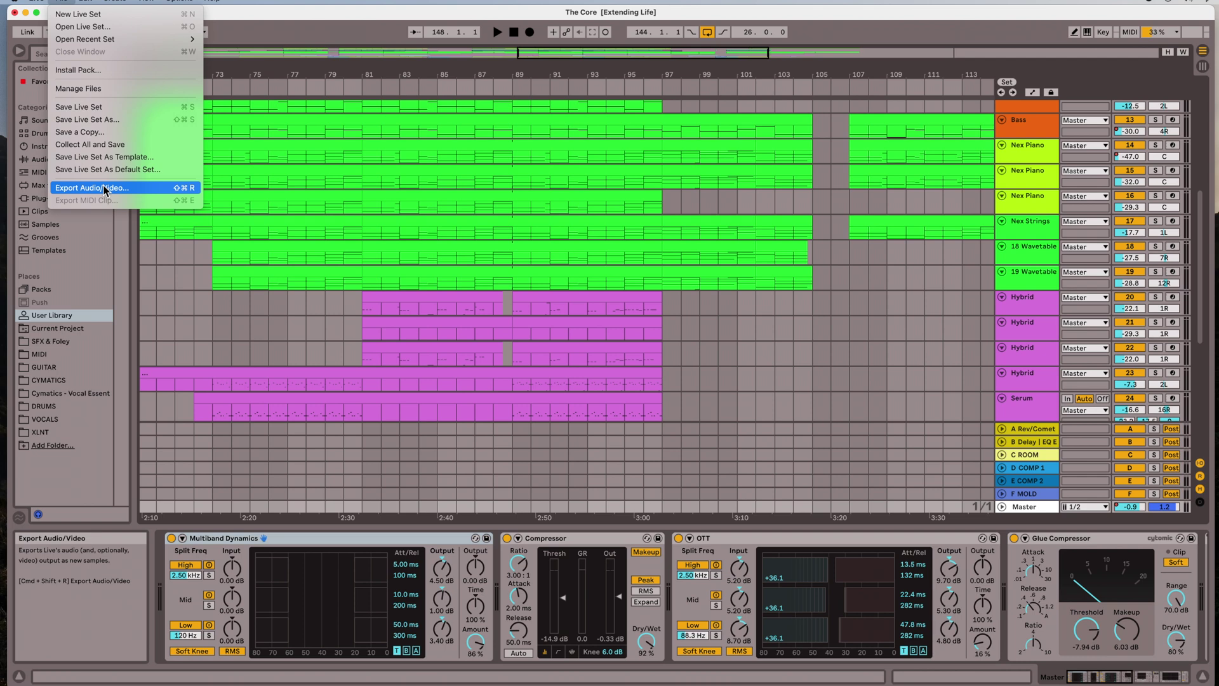
click(656, 356)
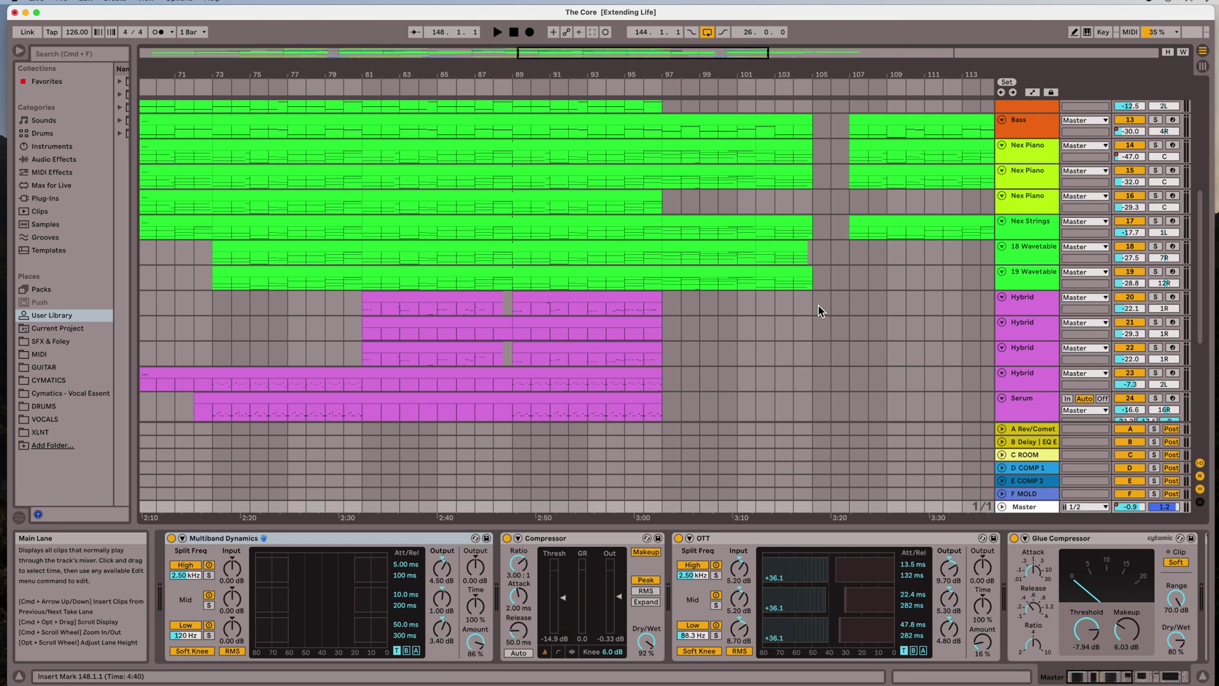
scroll(817, 306, down, 5)
scroll(816, 306, down, 5)
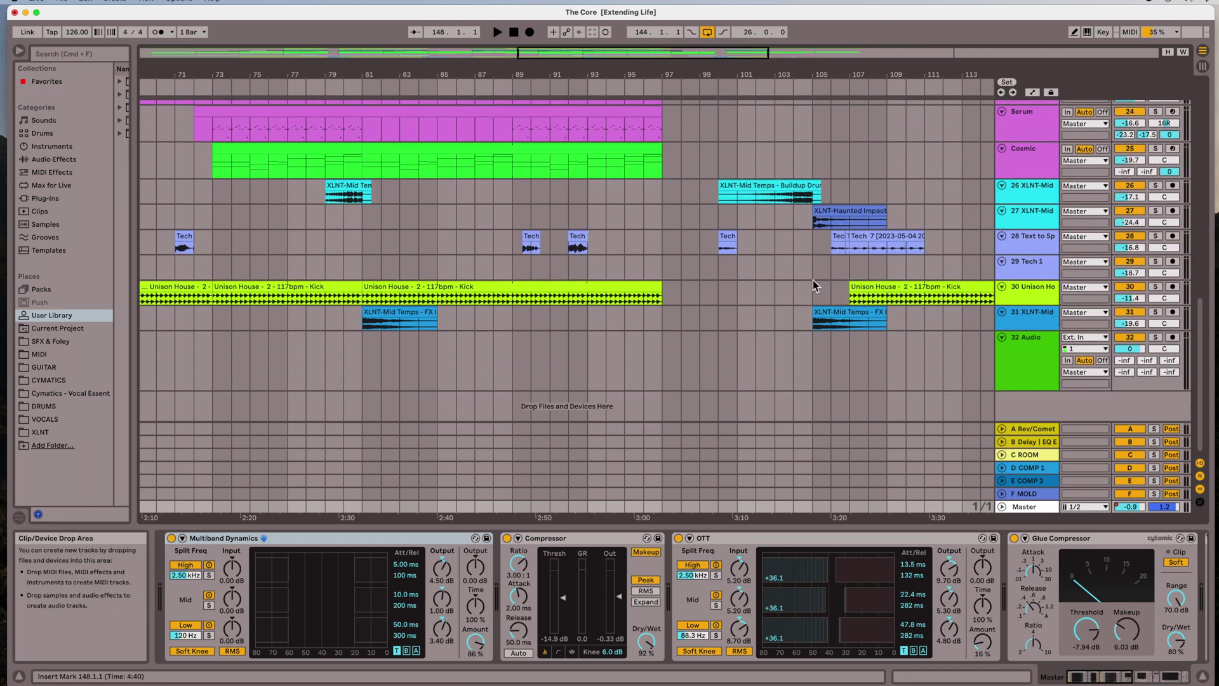
scroll(812, 280, right, 10)
scroll(812, 280, right, 8)
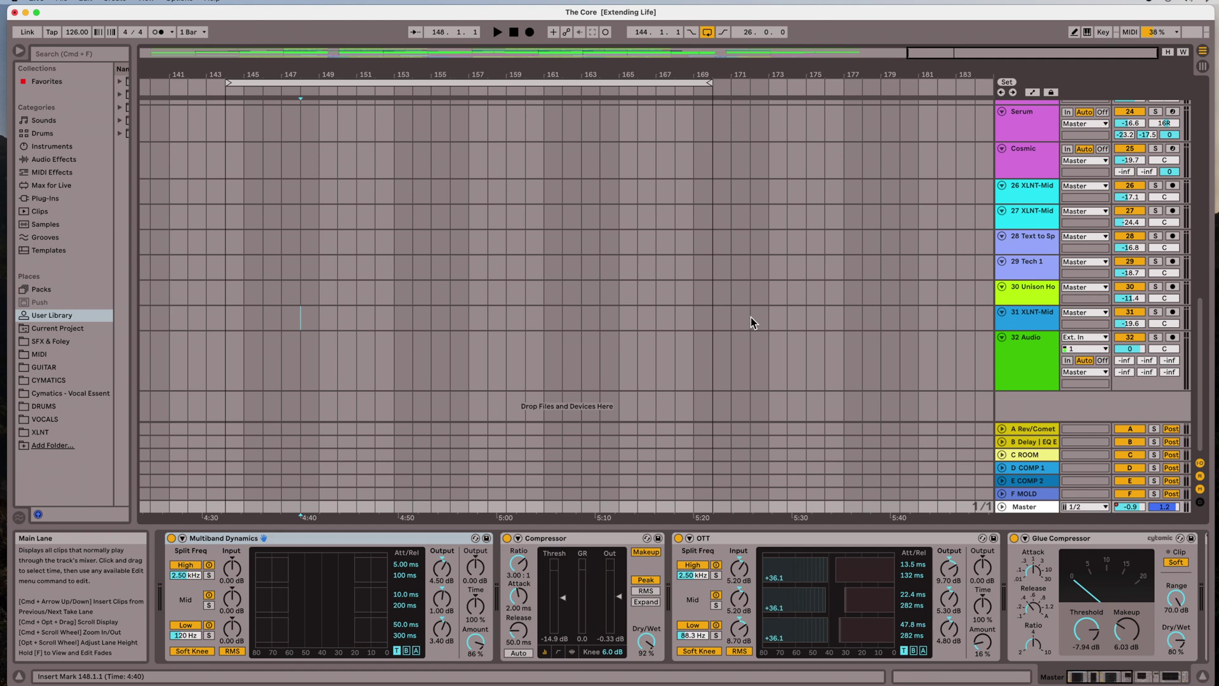
Step: Set the Audio buffer size to 64 samples, trying 32 first, then close Preferences
click(32, 2)
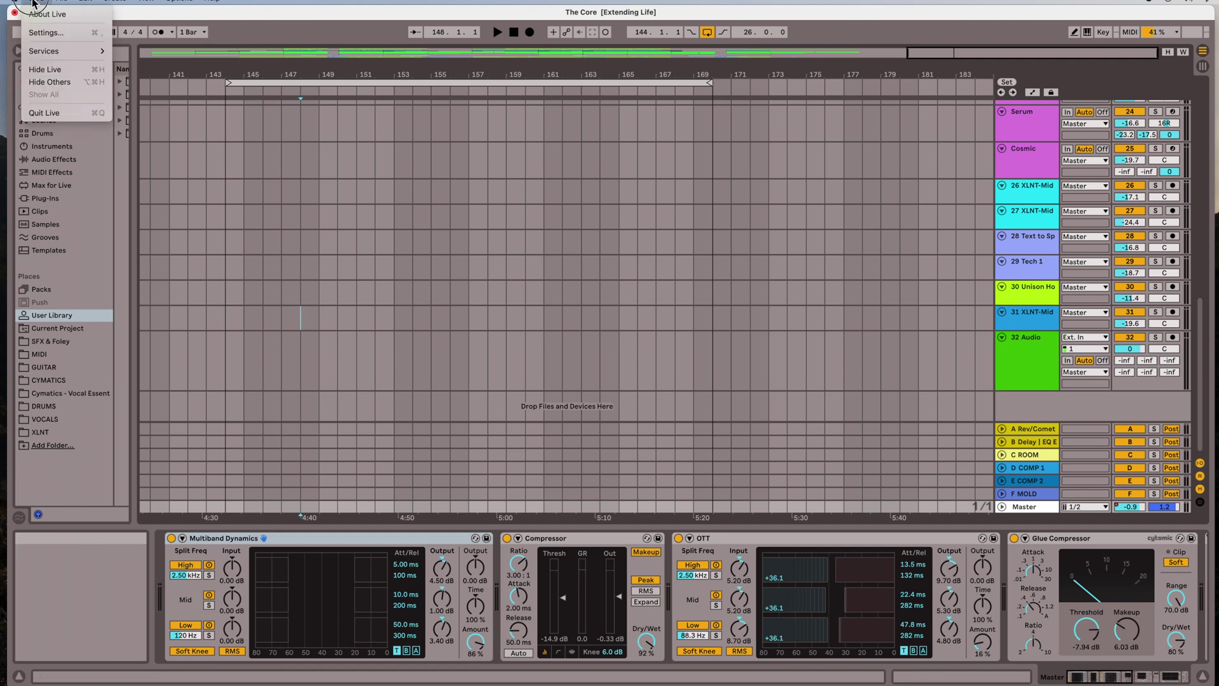
click(45, 33)
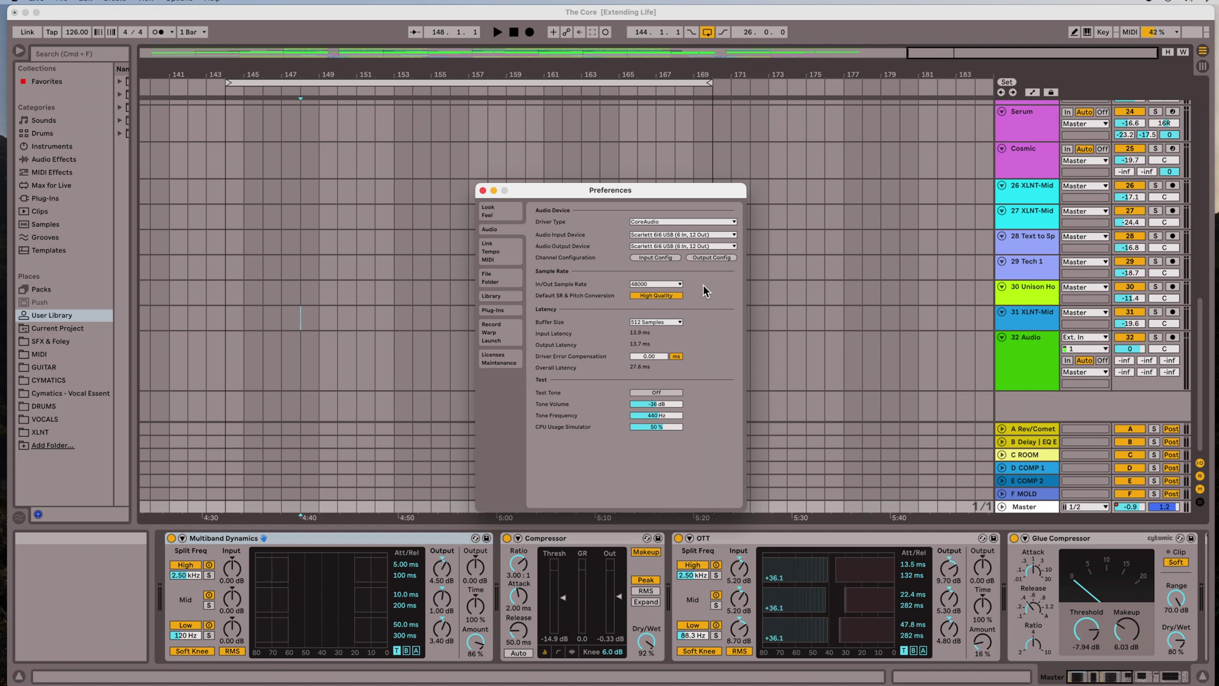
click(661, 323)
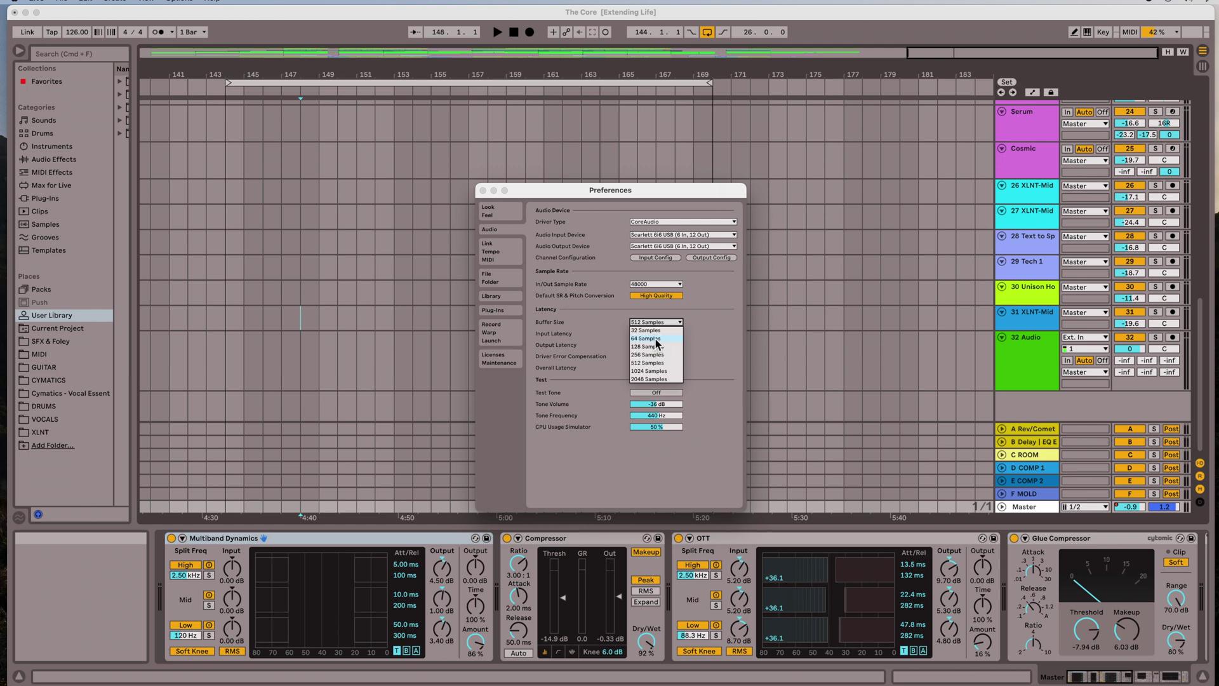
click(656, 339)
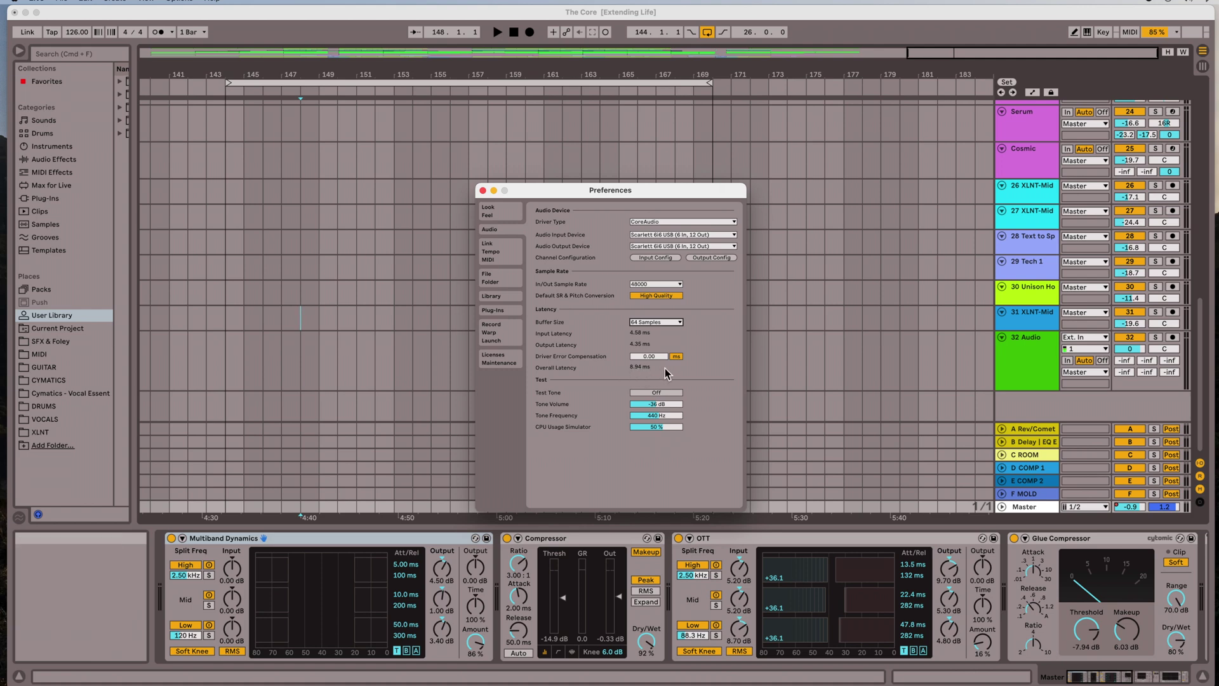
click(664, 322)
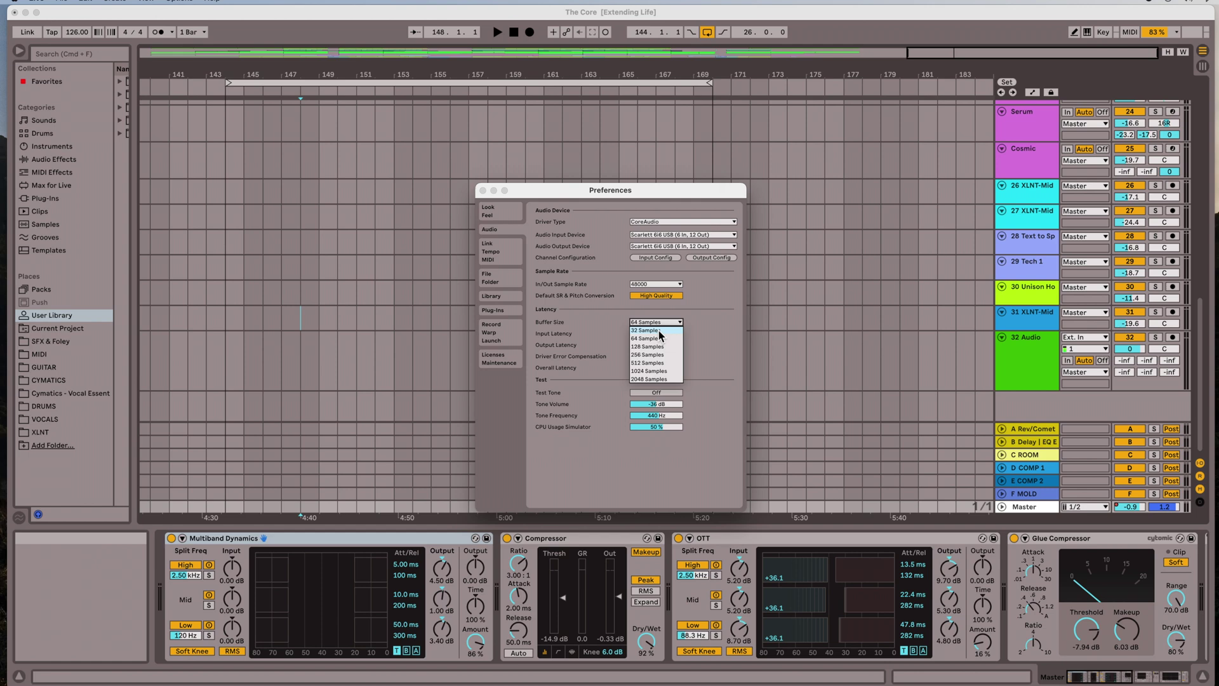
click(659, 330)
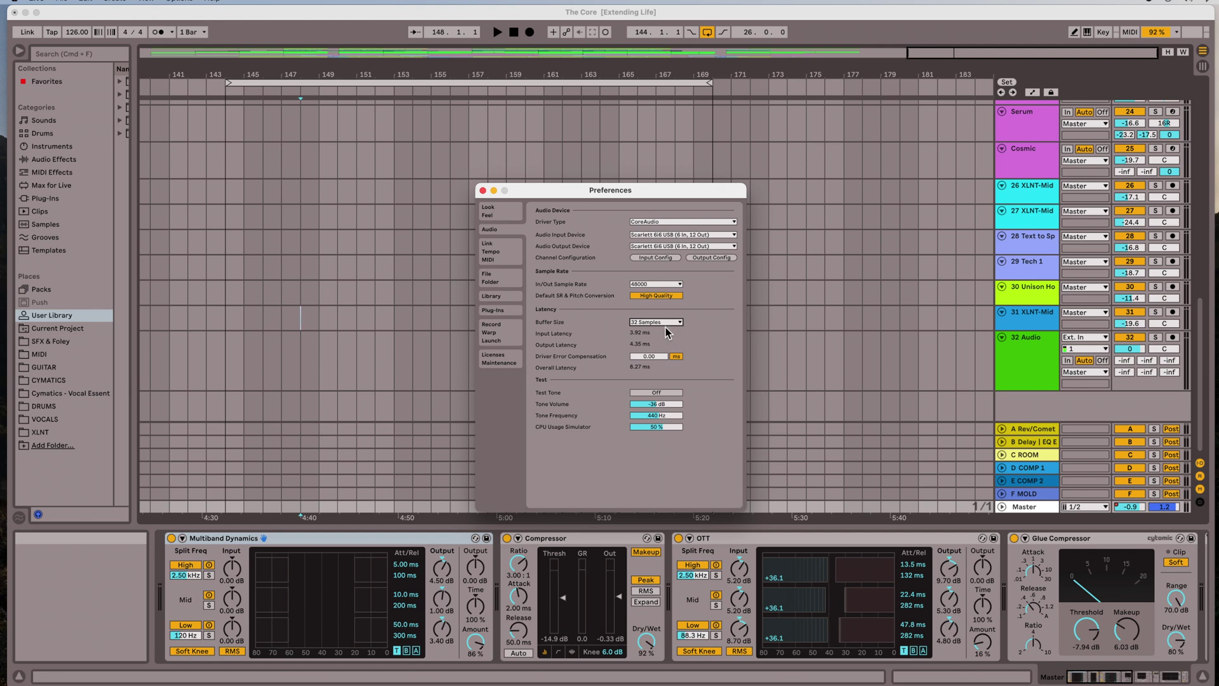
click(657, 321)
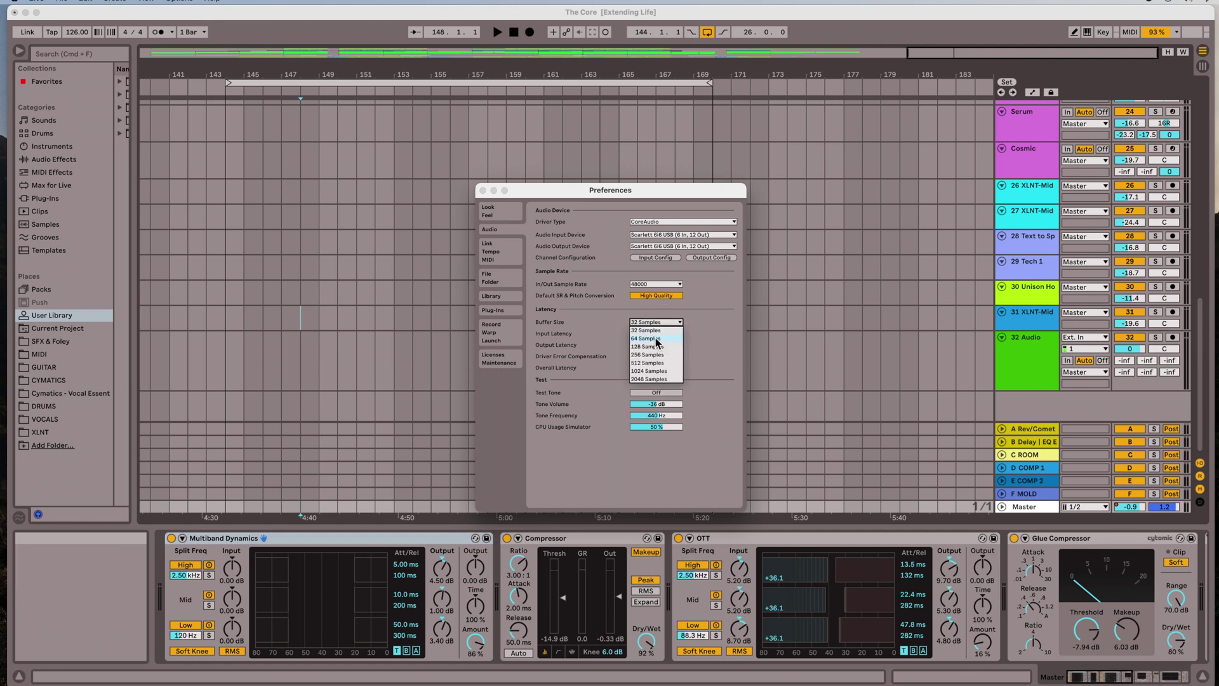
click(657, 339)
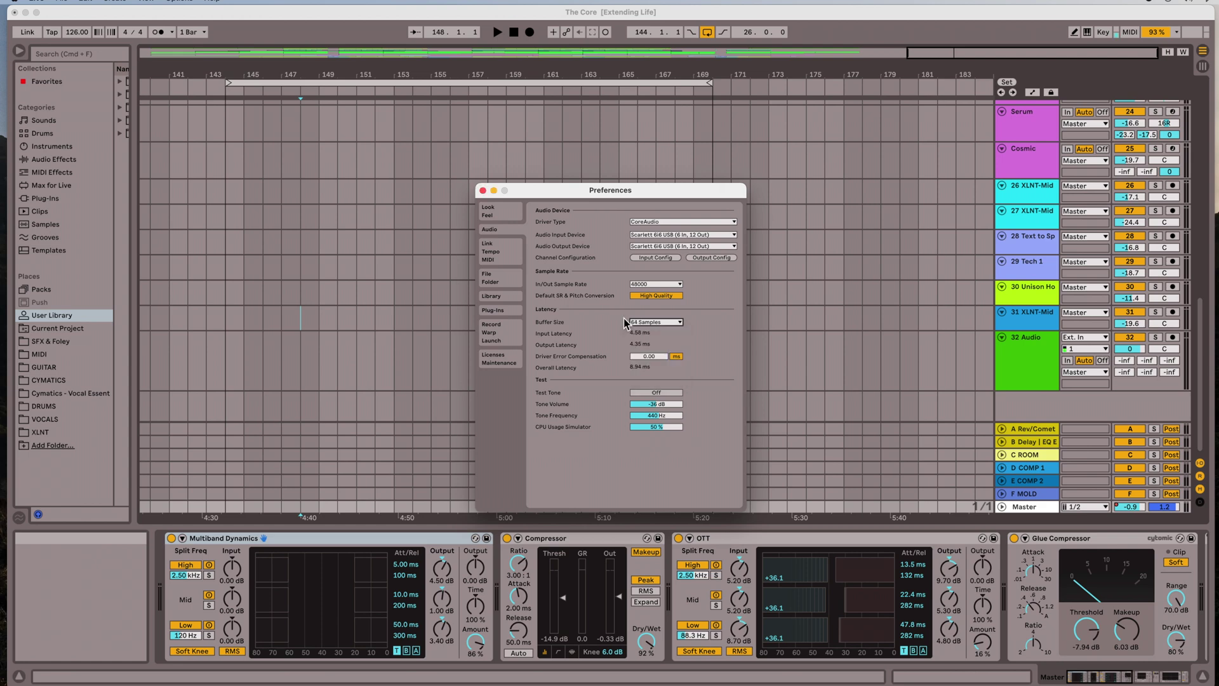
click(482, 191)
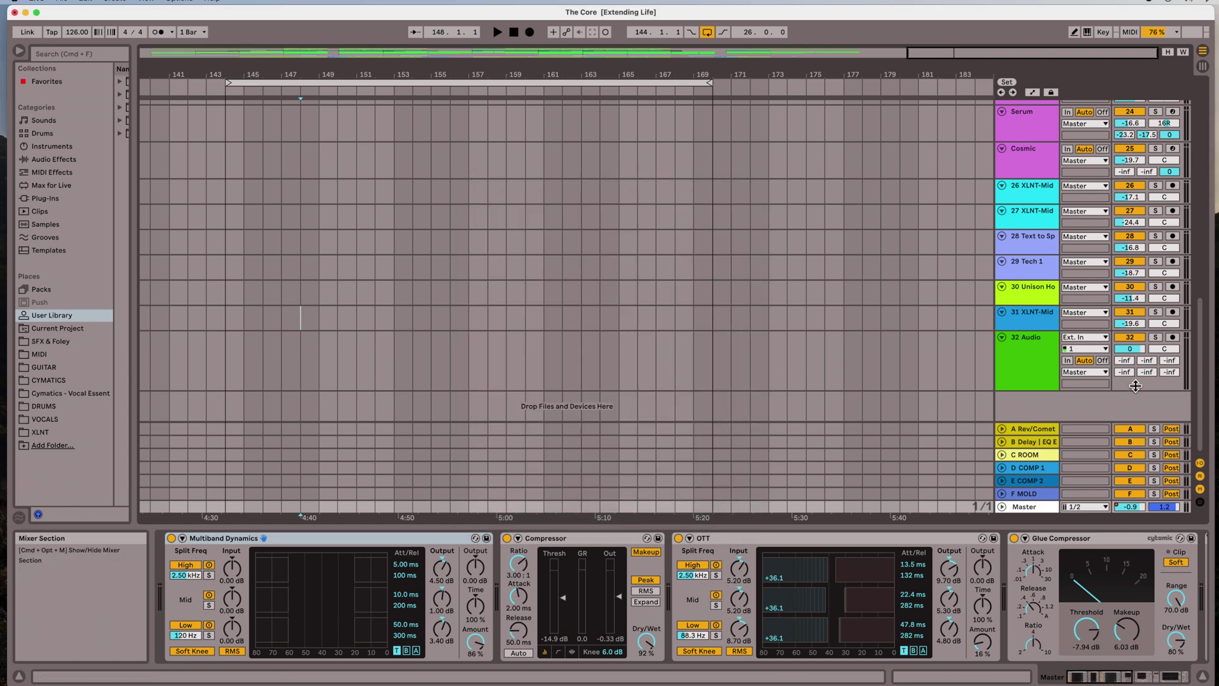
Step: Drop Extending Life-1.wav onto track 32 at bar 147 and select the new clip
drag(925, 244, 353, 151)
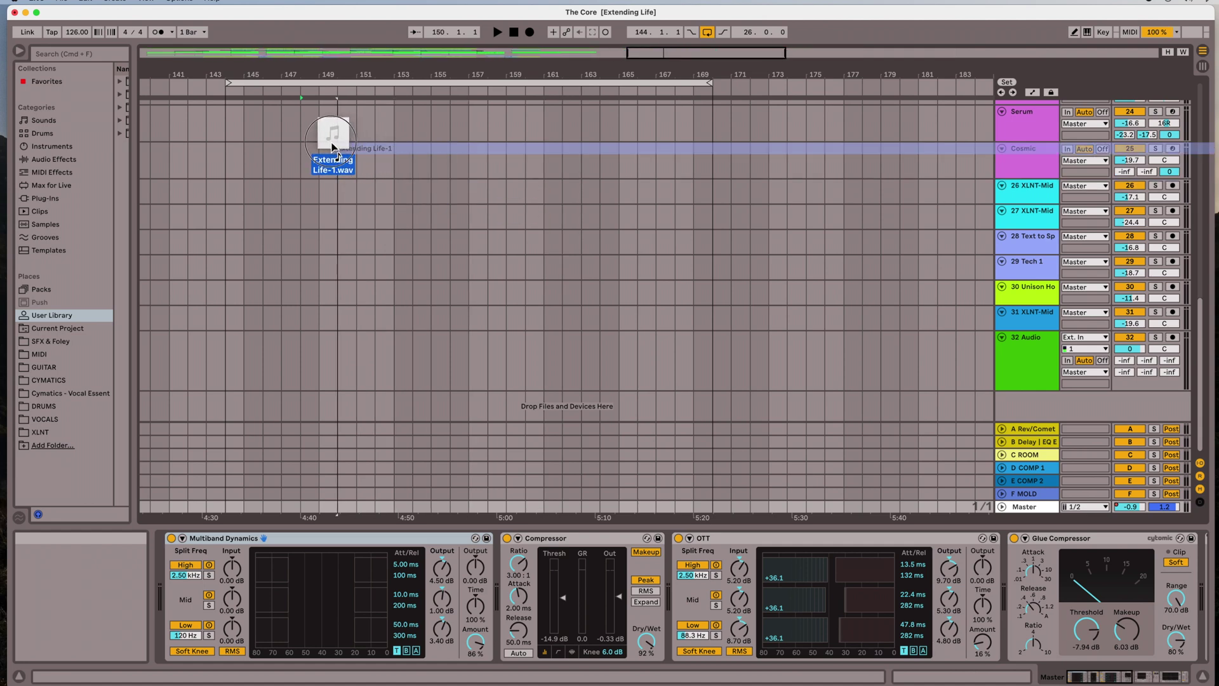
drag(332, 147, 291, 364)
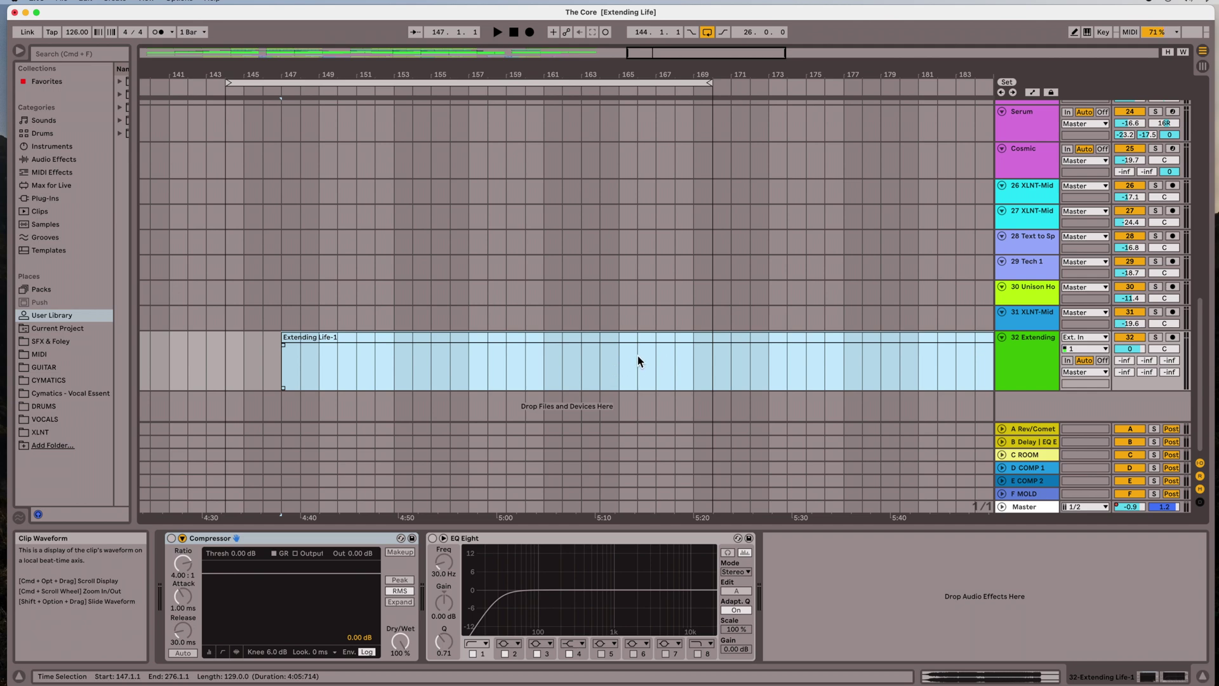
click(1010, 381)
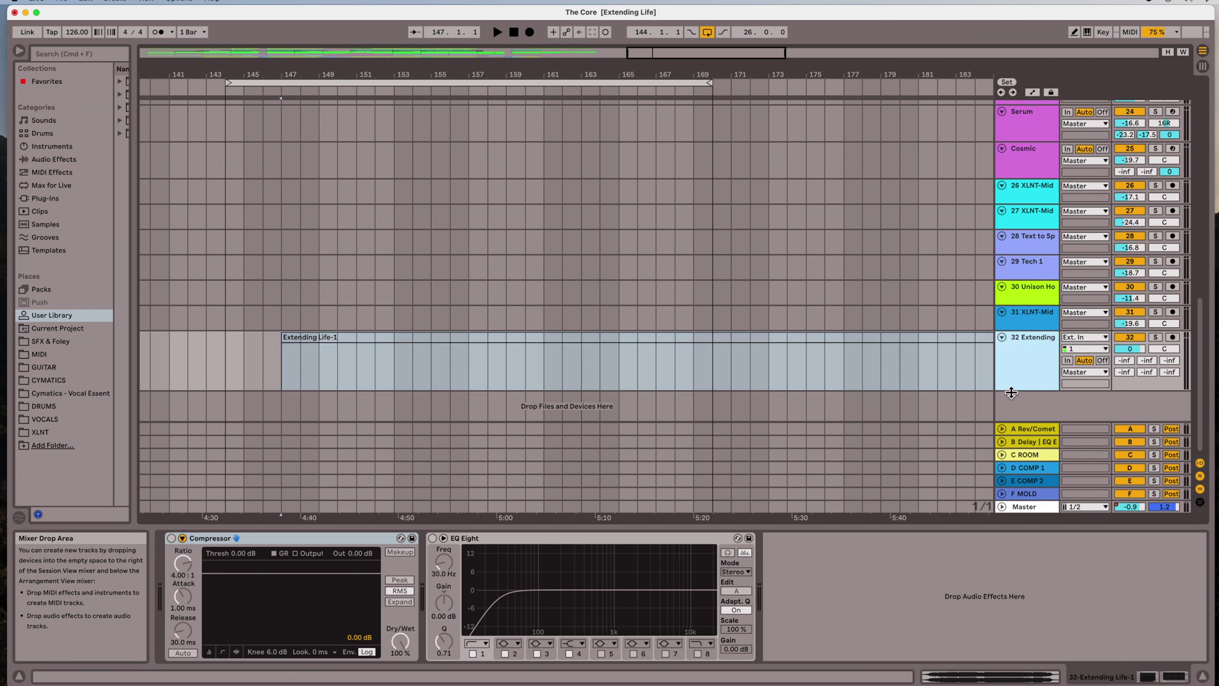
click(668, 361)
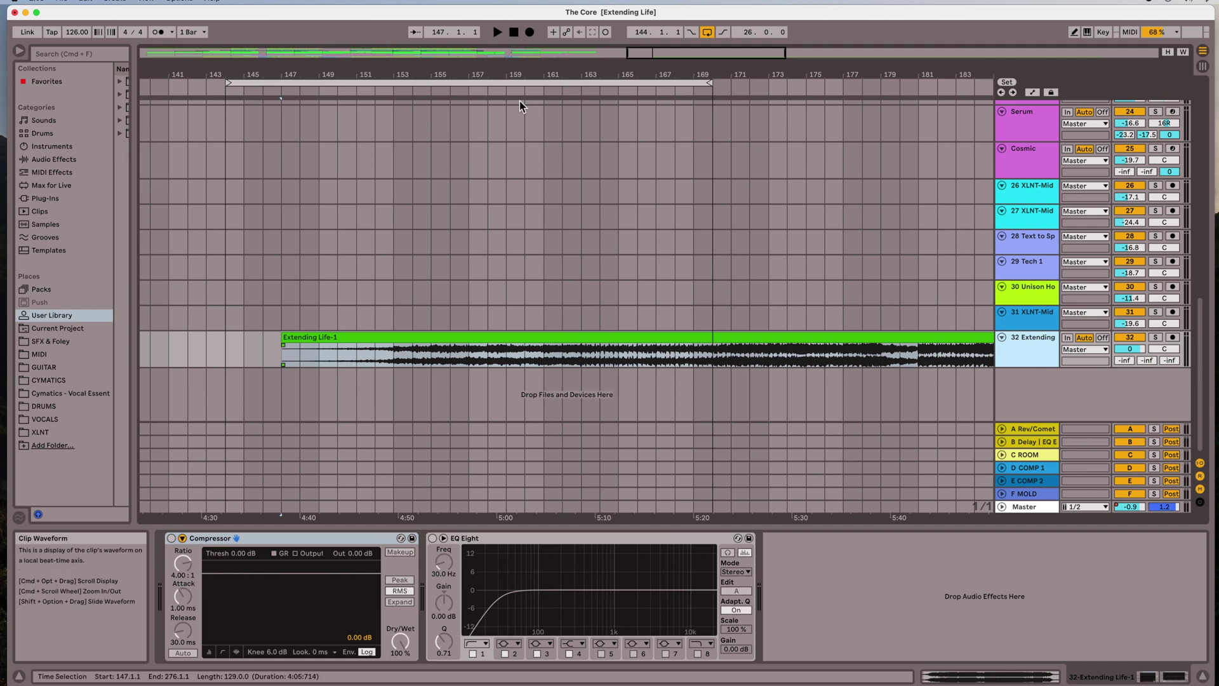
click(38, 2)
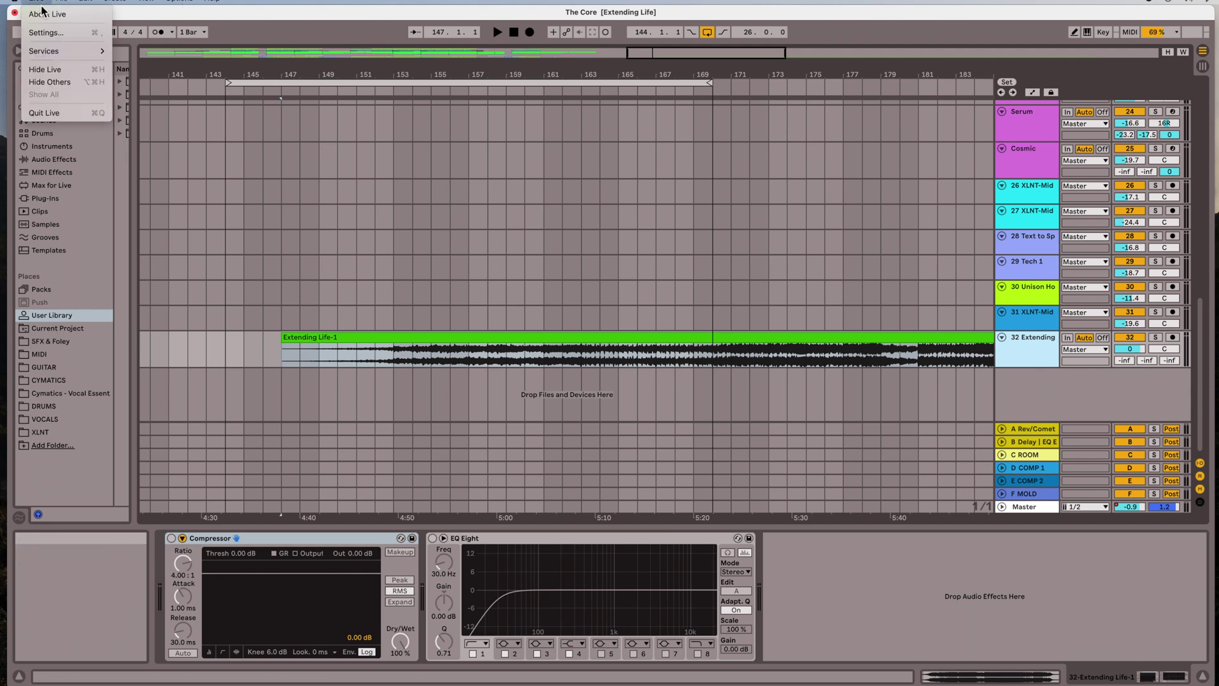
click(40, 35)
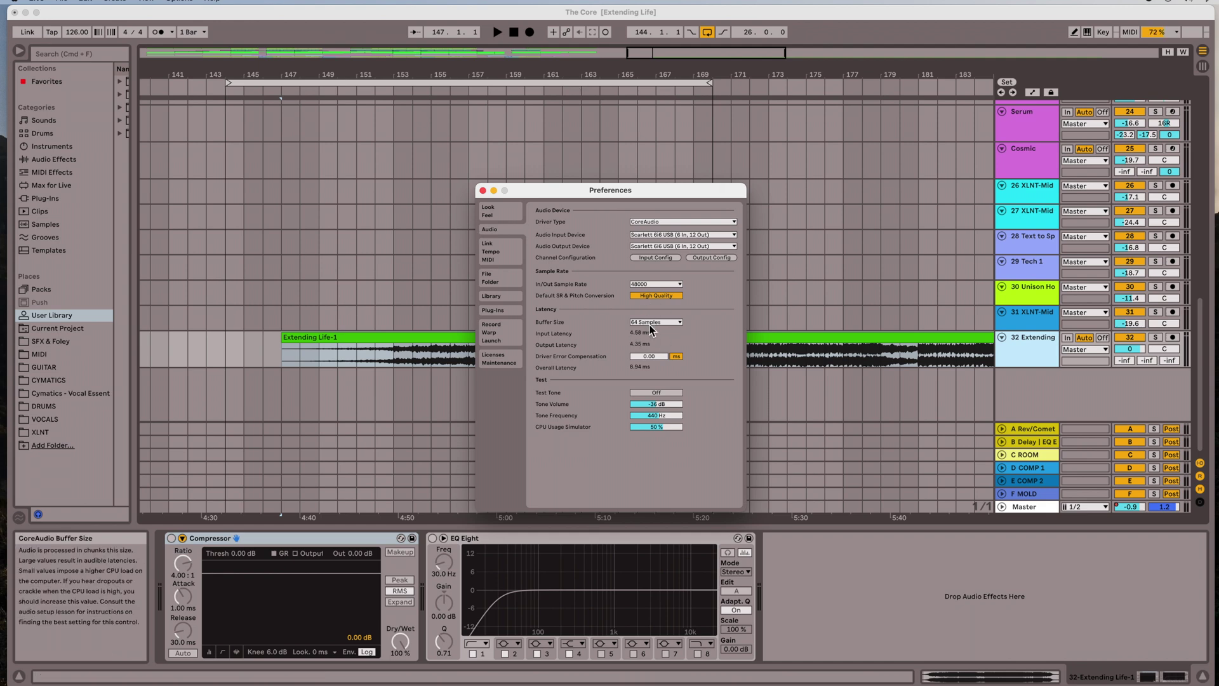
click(483, 190)
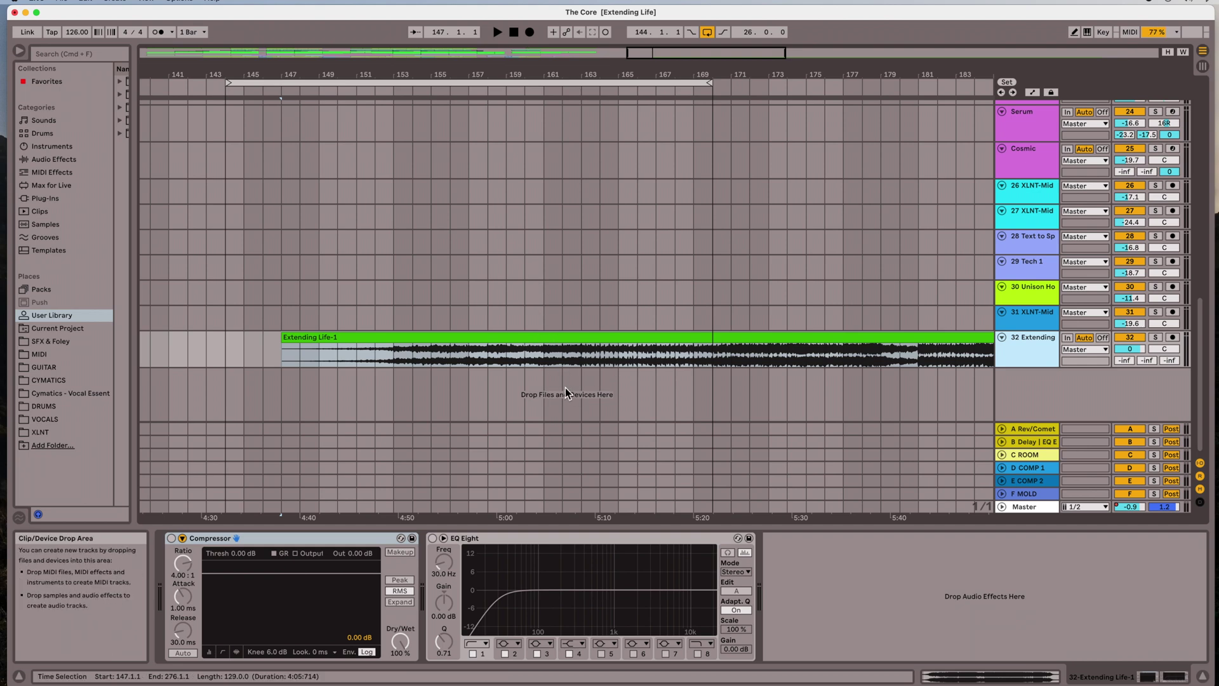
click(568, 346)
click(1034, 361)
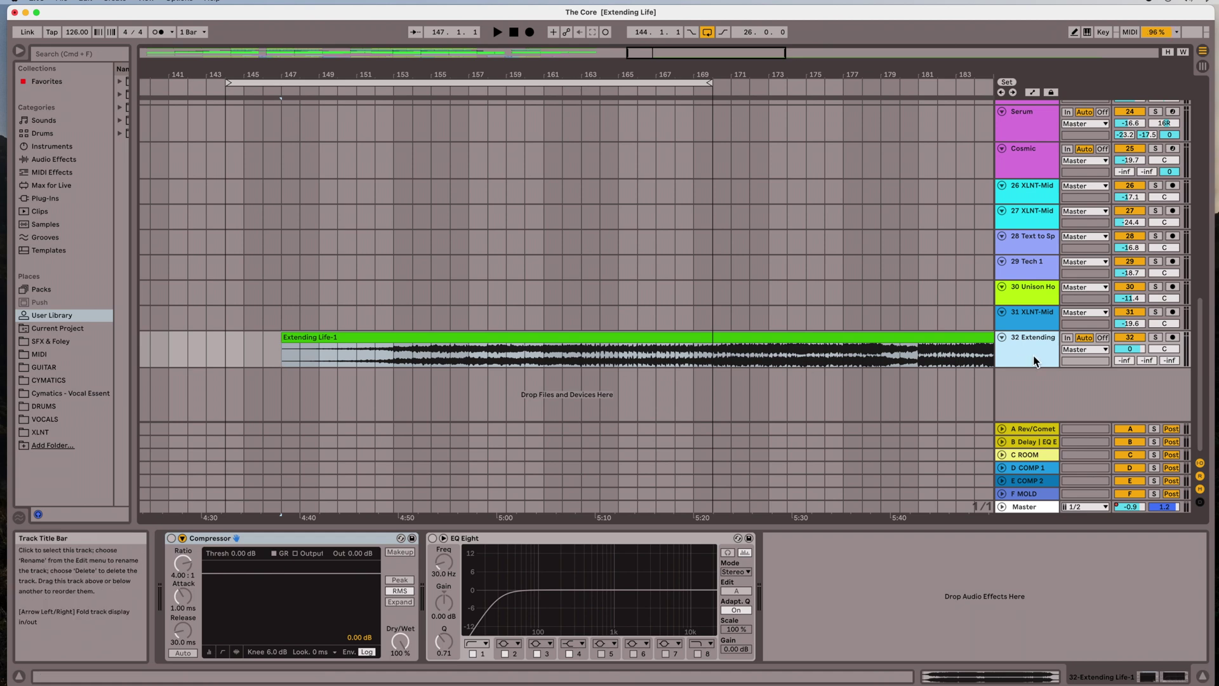
click(621, 341)
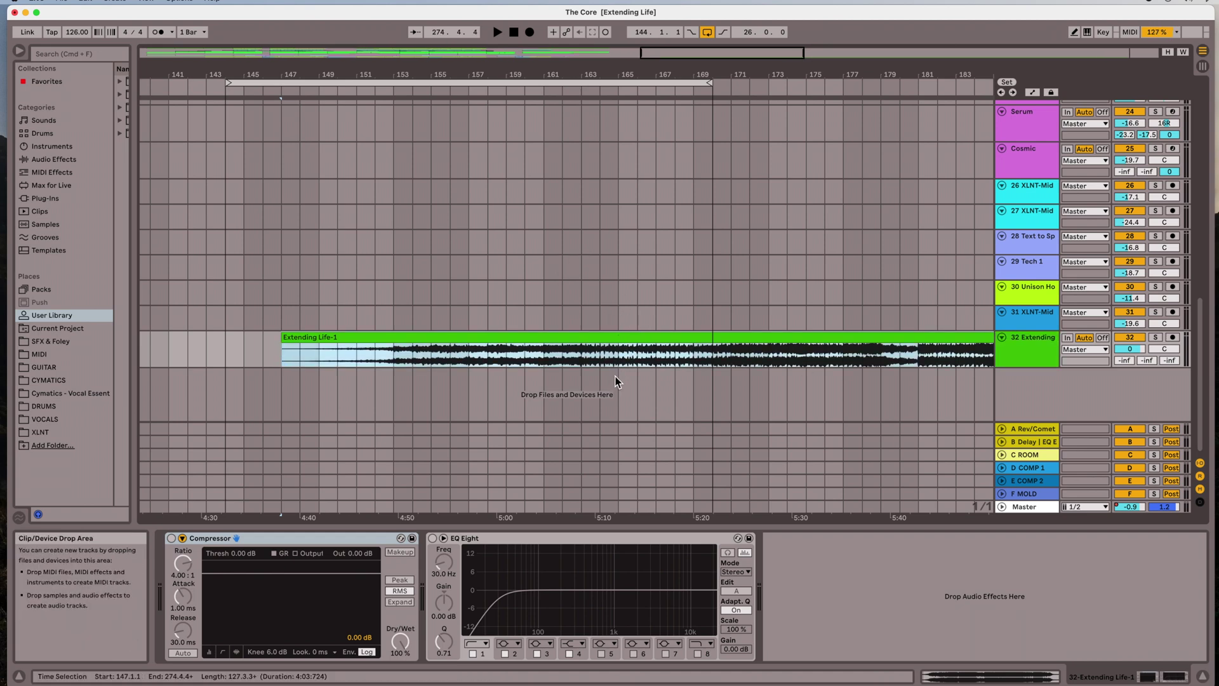
click(1024, 358)
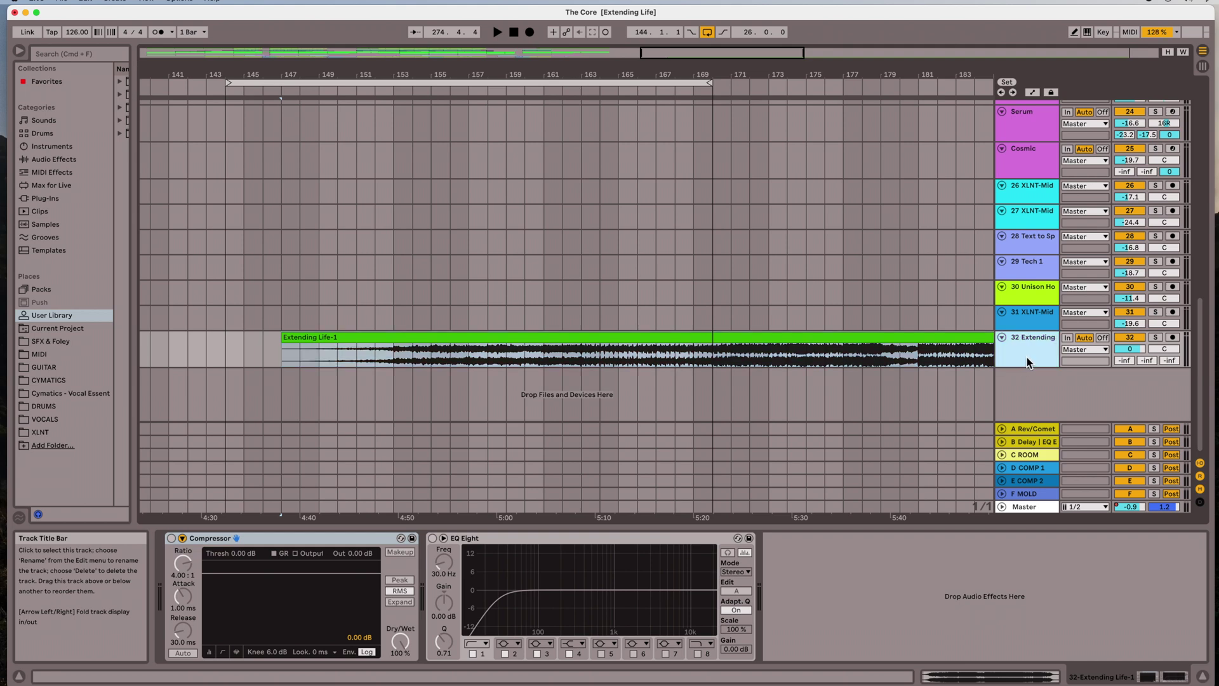
Step: Insert audio track 33 Audio from the Create menu, then 34 Audio with Cmd+T
click(118, 3)
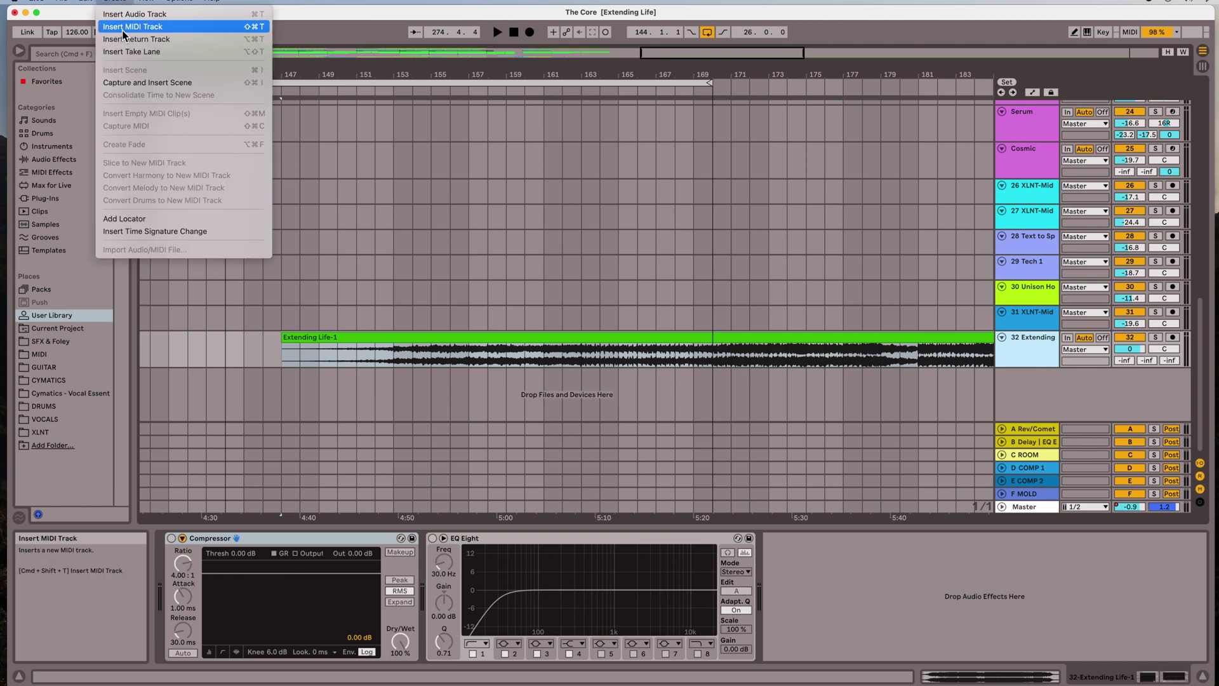
click(122, 16)
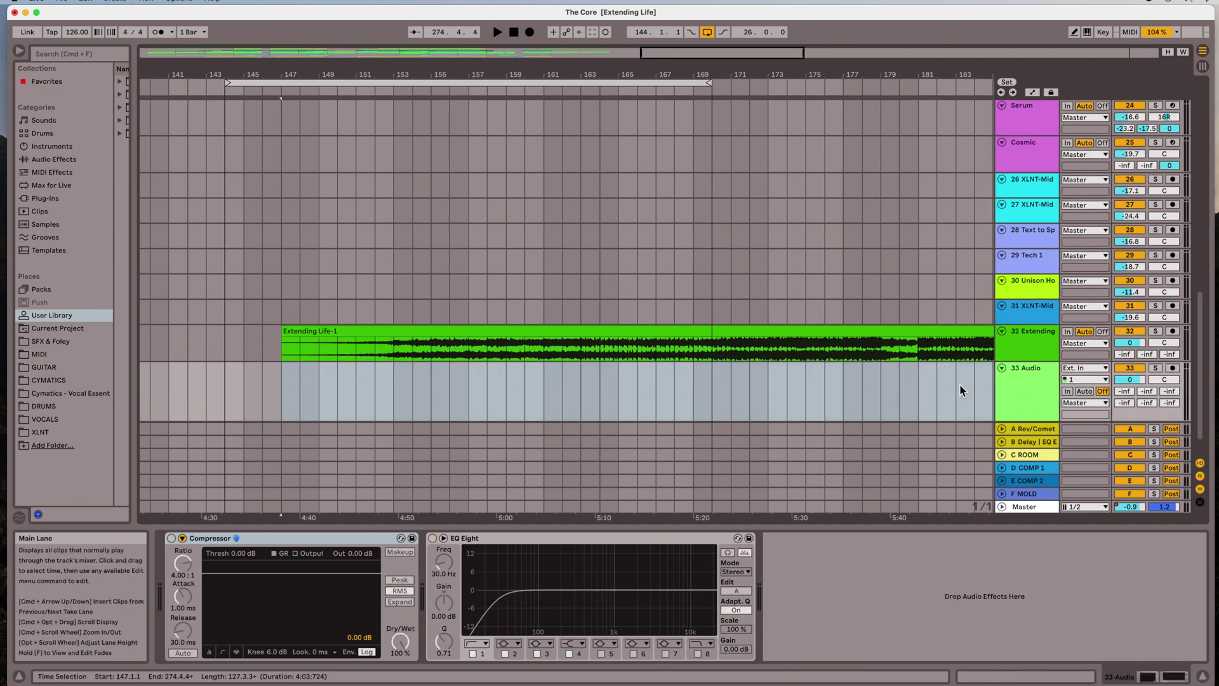
right_click(1037, 384)
click(1023, 382)
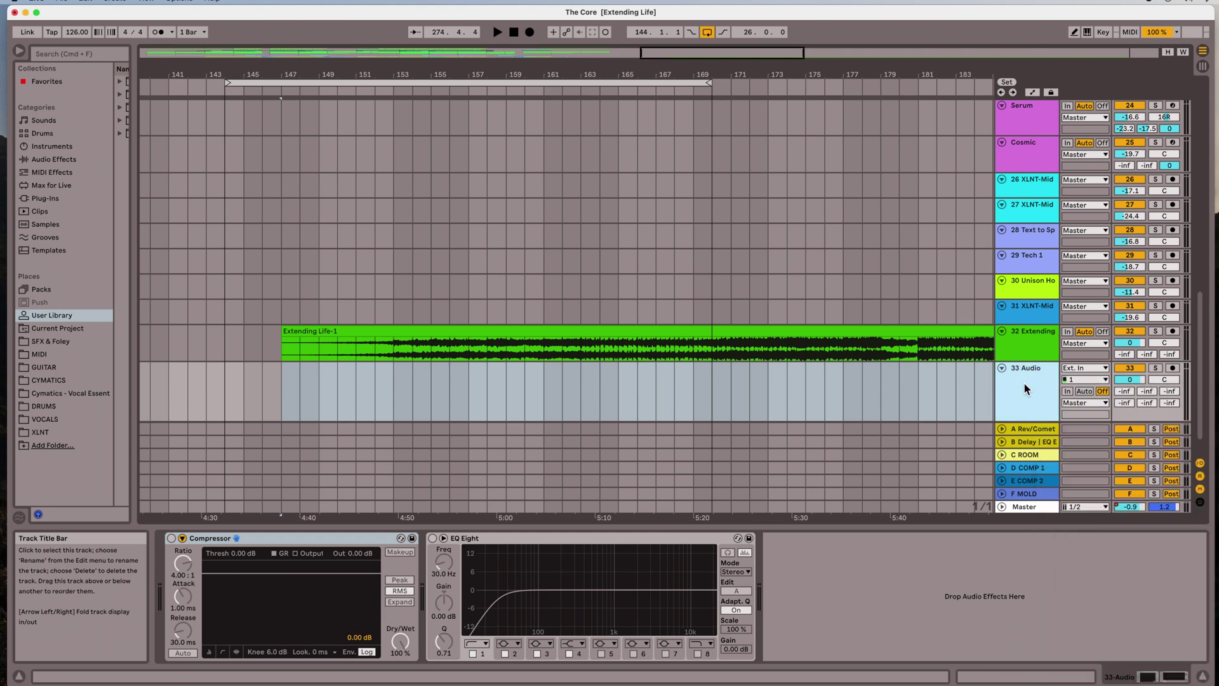
key(super+r)
key(super+t)
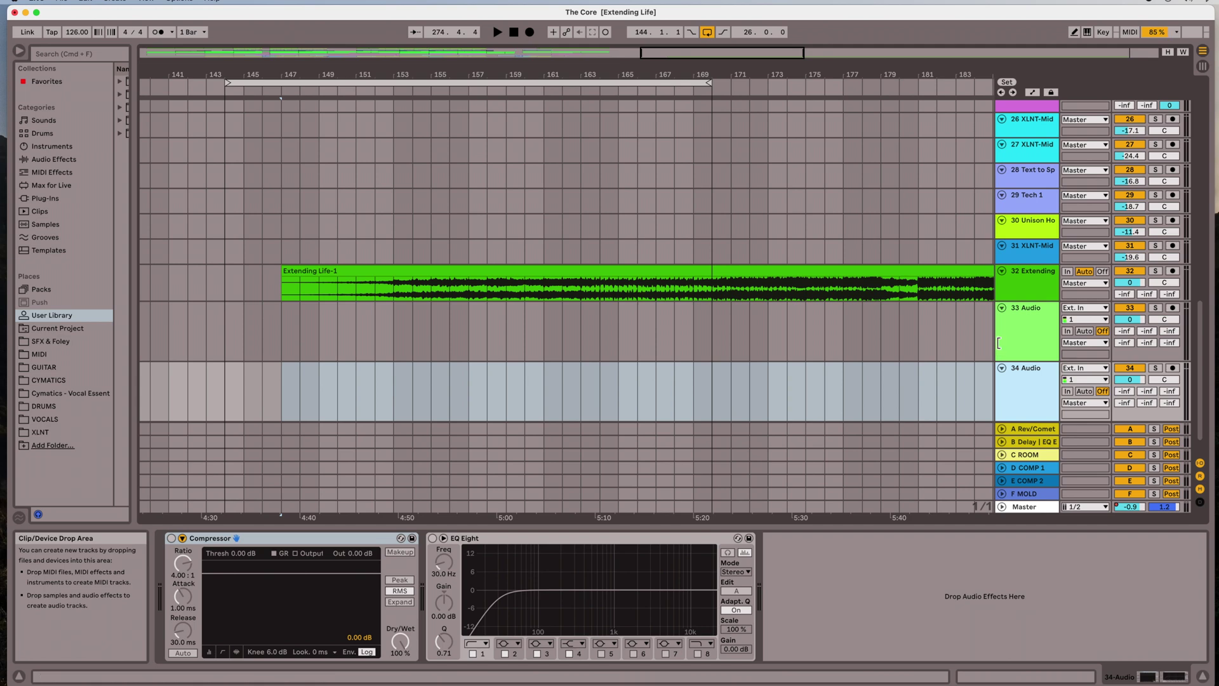
Step: Switch 33 Audio's monitoring to Auto and stop playback, returning to the song start
click(1084, 331)
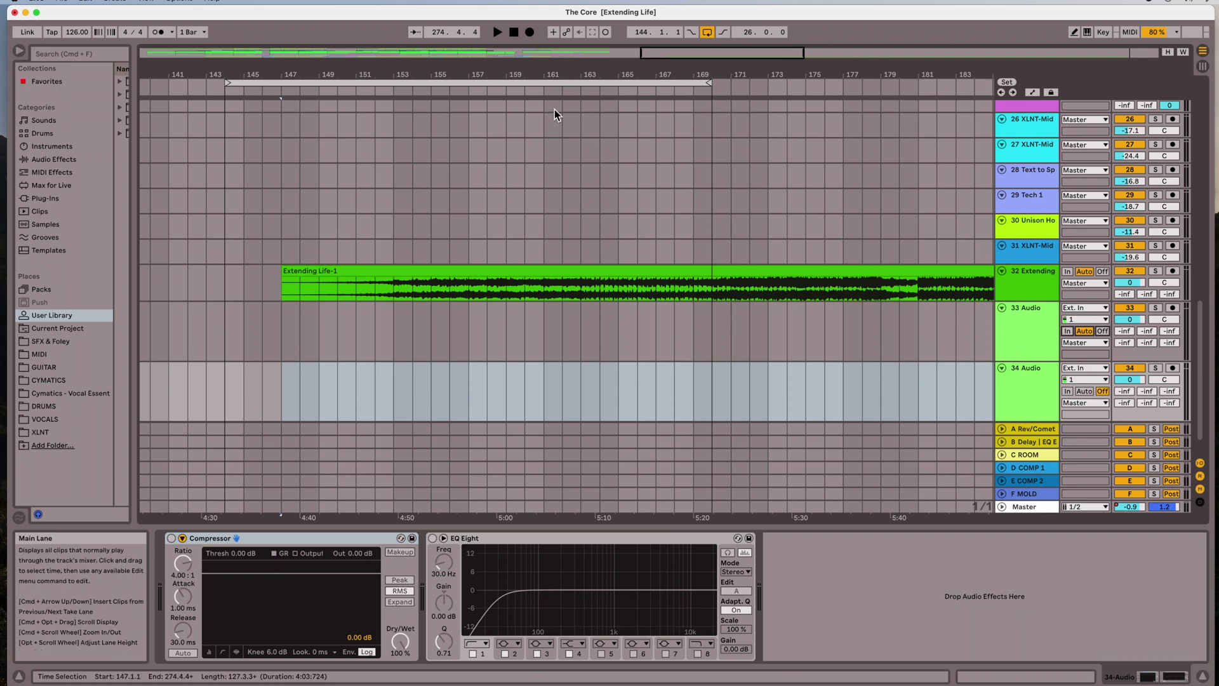
click(516, 36)
click(515, 36)
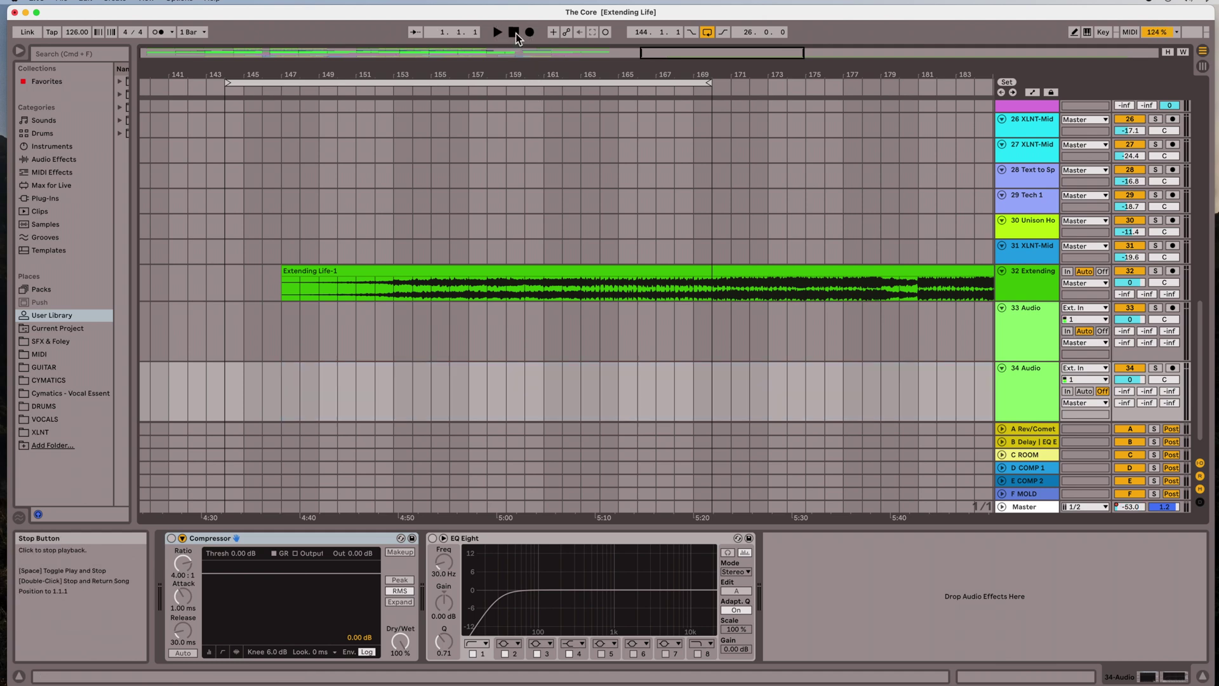